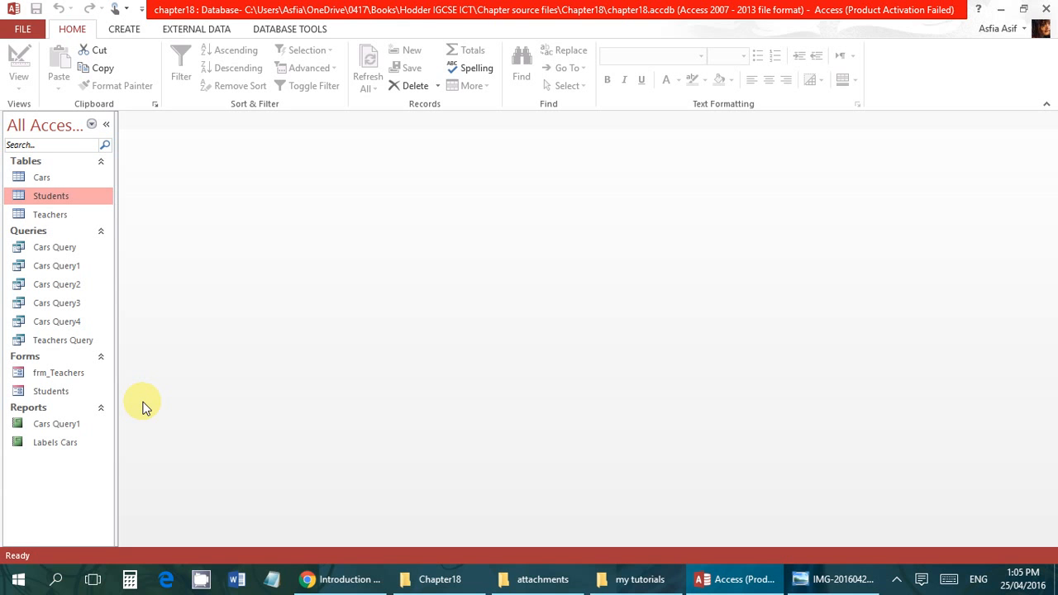
Open the existing Students form and examine its data entry fields.
double_click(83, 392)
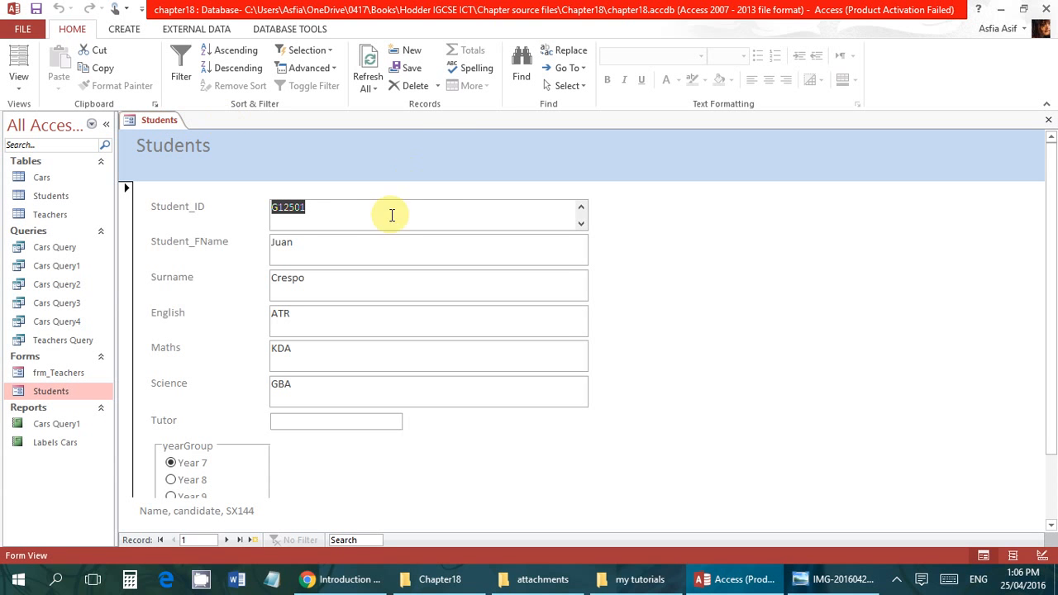
left_click(403, 209)
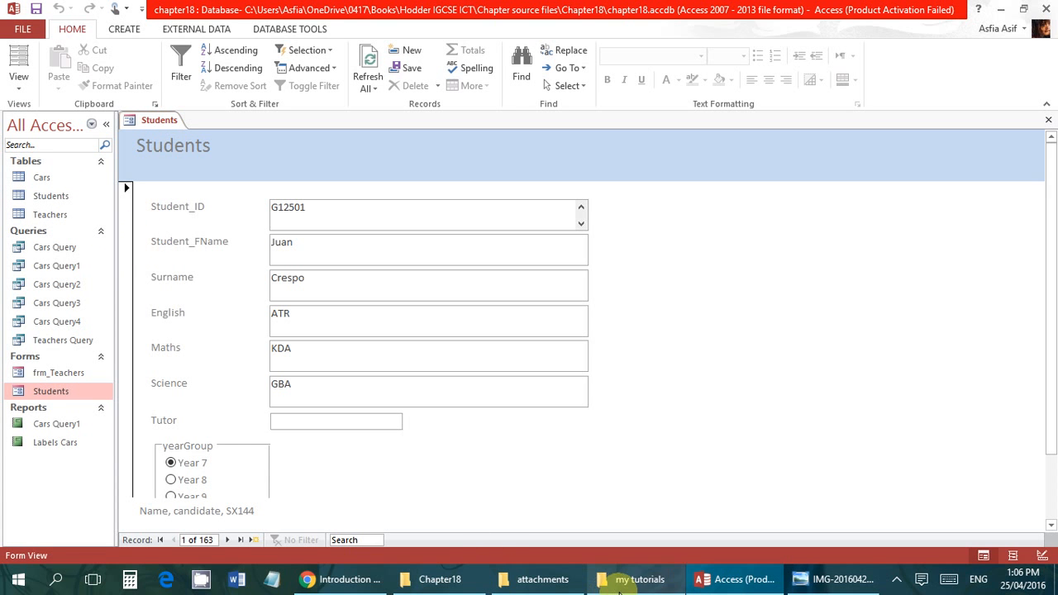
Switch to Windows Photo Viewer and read the textbook pages on creating and editing a data entry form, Tasks 18e and 18f.
left_click(841, 589)
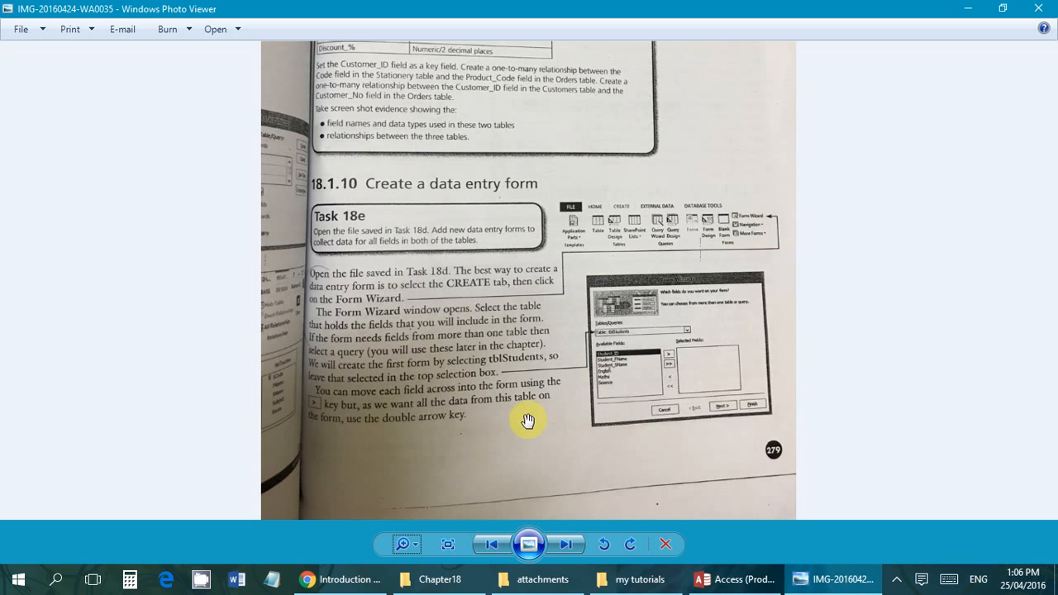
left_click(564, 547)
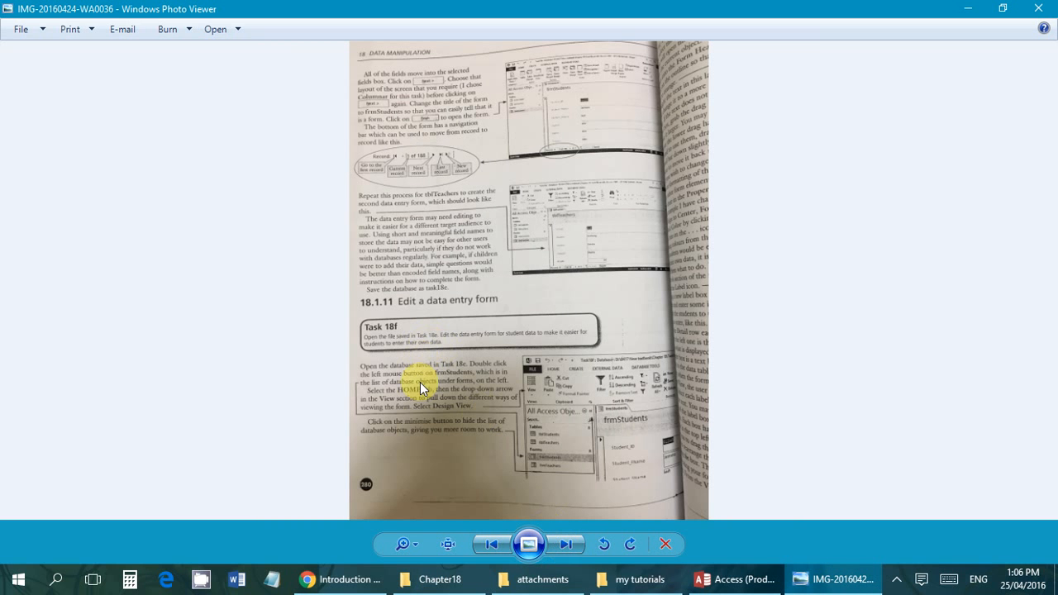
left_click(405, 544)
scroll(406, 532, "up", 5)
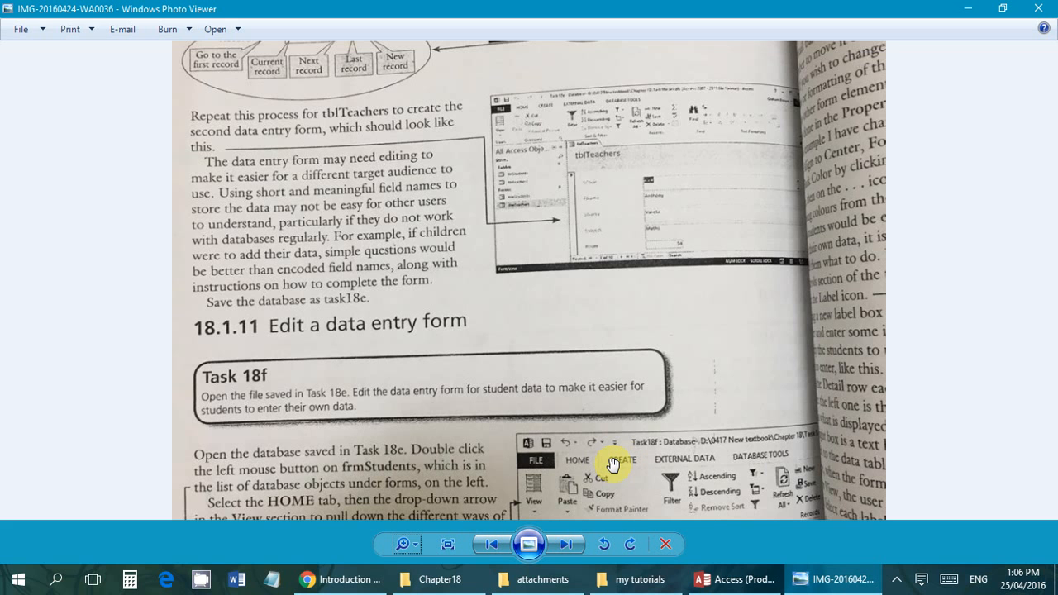
Switch back to Access and examine the Student_FName and Surname fields in the Students form.
left_click(728, 580)
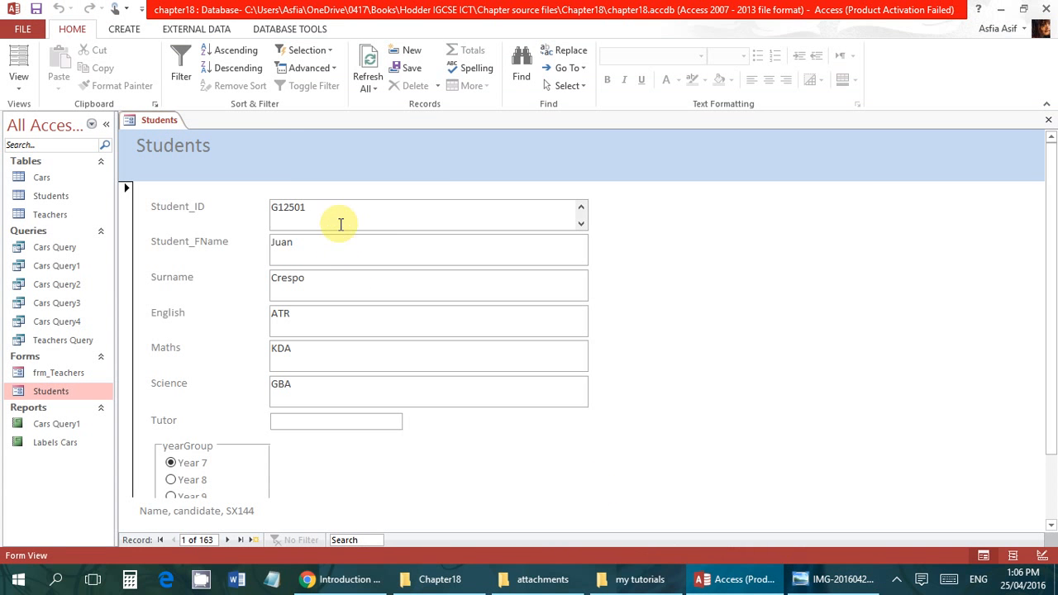
left_click(328, 243)
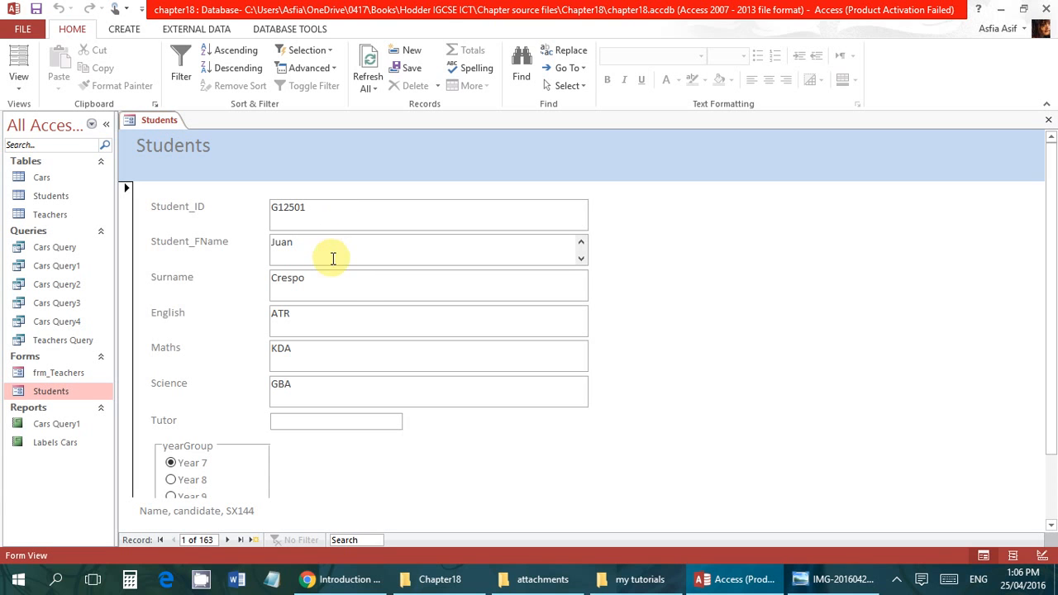
left_click(339, 284)
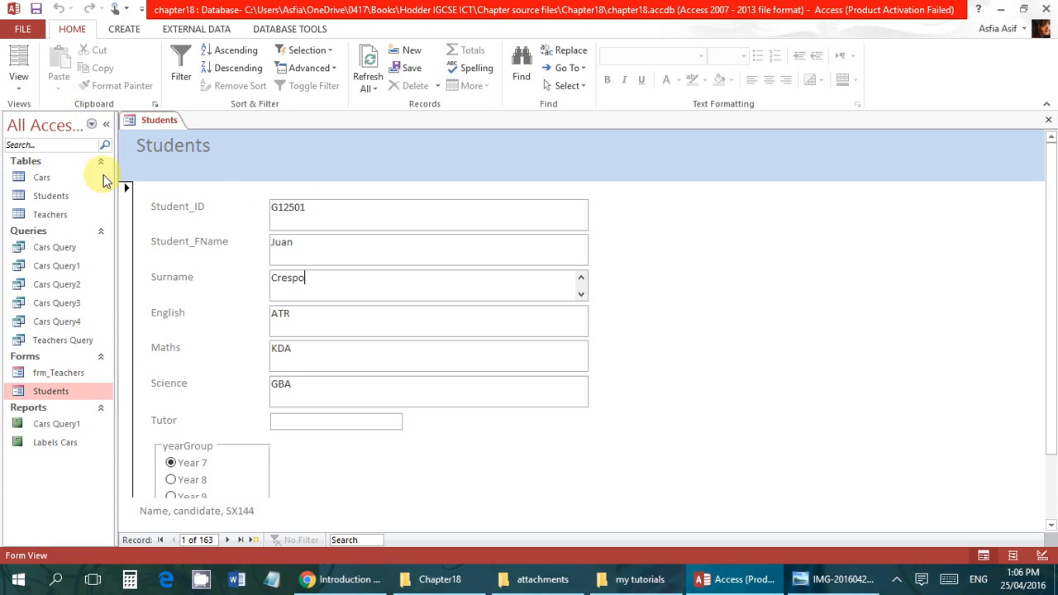
Open the Students table and close the Students form, leaving the table's Tutor column in focus.
left_click(64, 201)
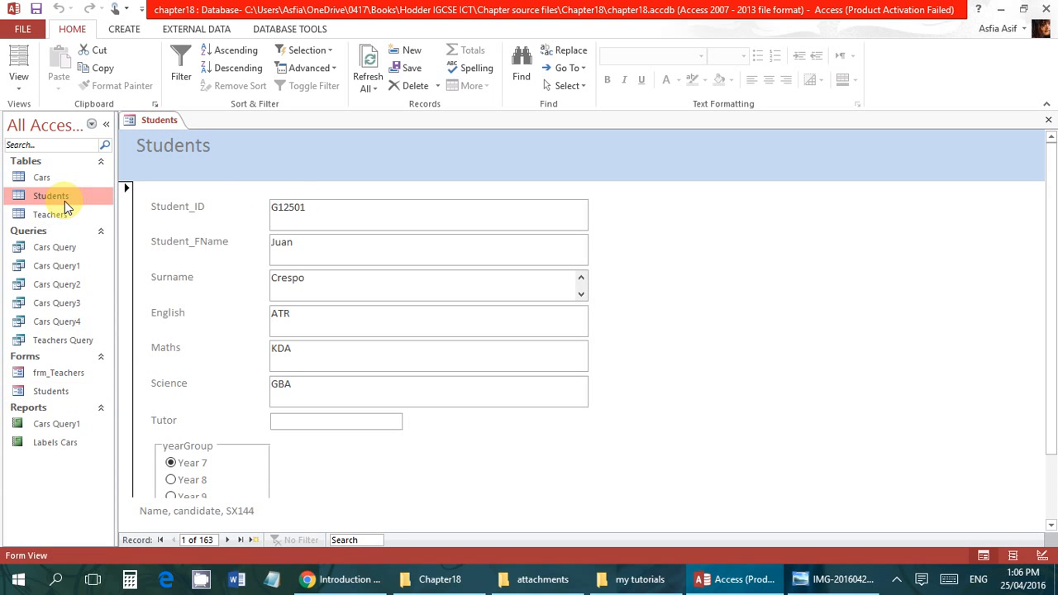
double_click(64, 201)
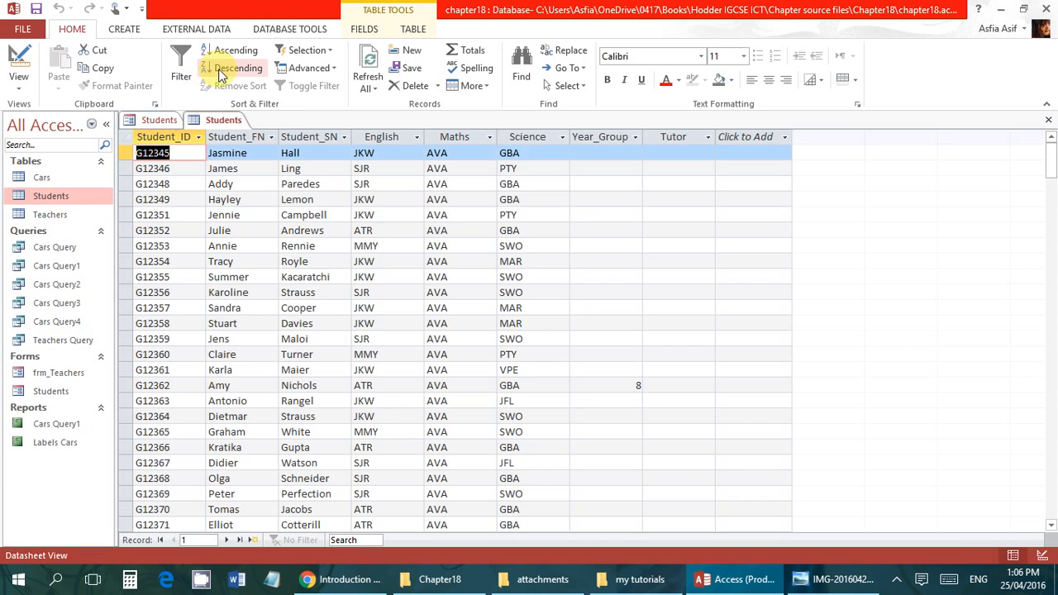
left_click(152, 119)
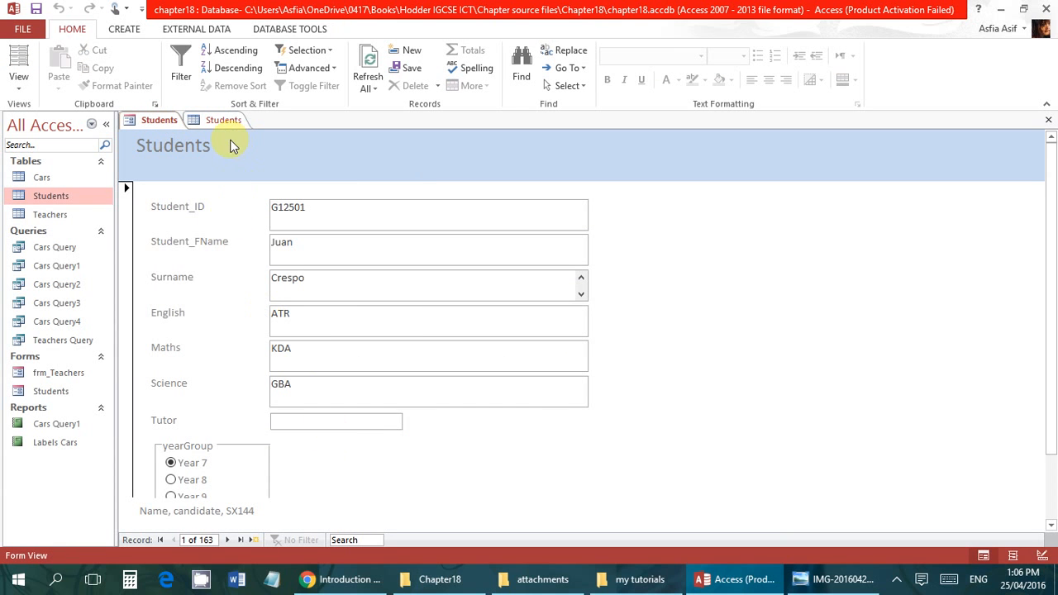
left_click(1047, 119)
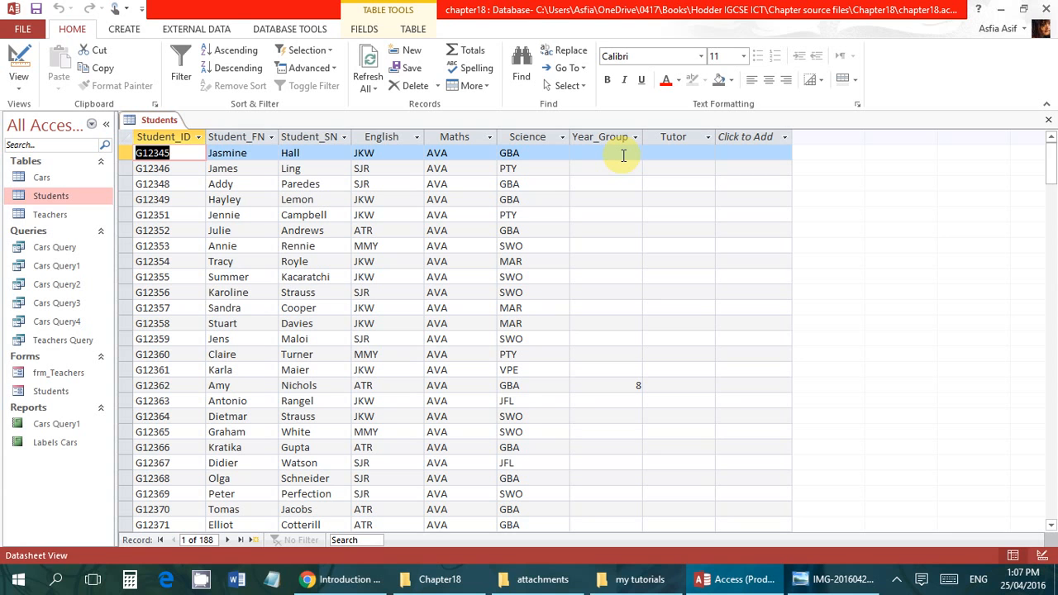
left_click(704, 155)
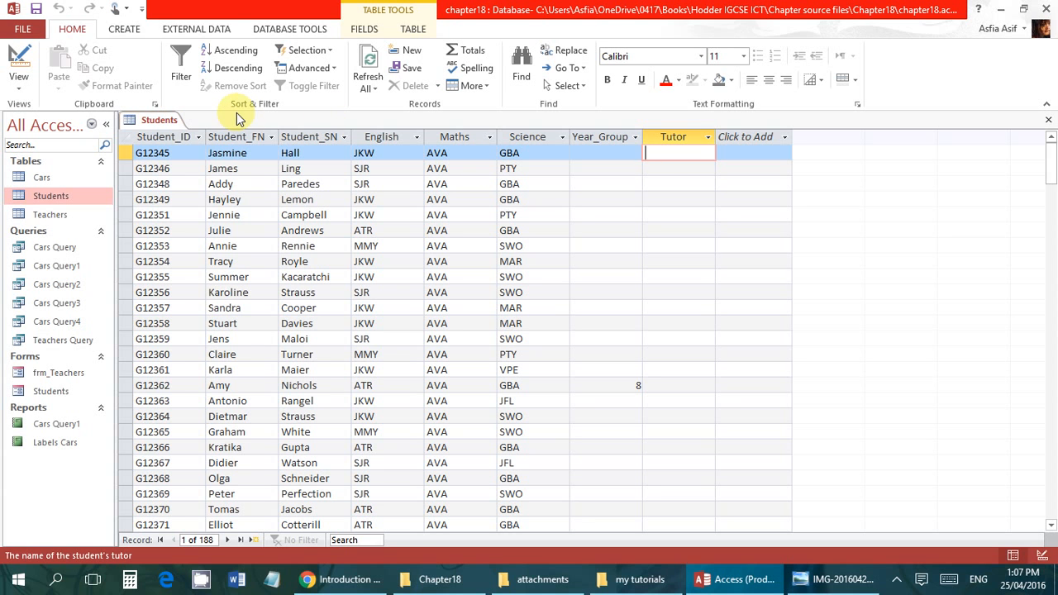
Try the automatic Form command on the Students table and discard the generated form without saving.
left_click(125, 35)
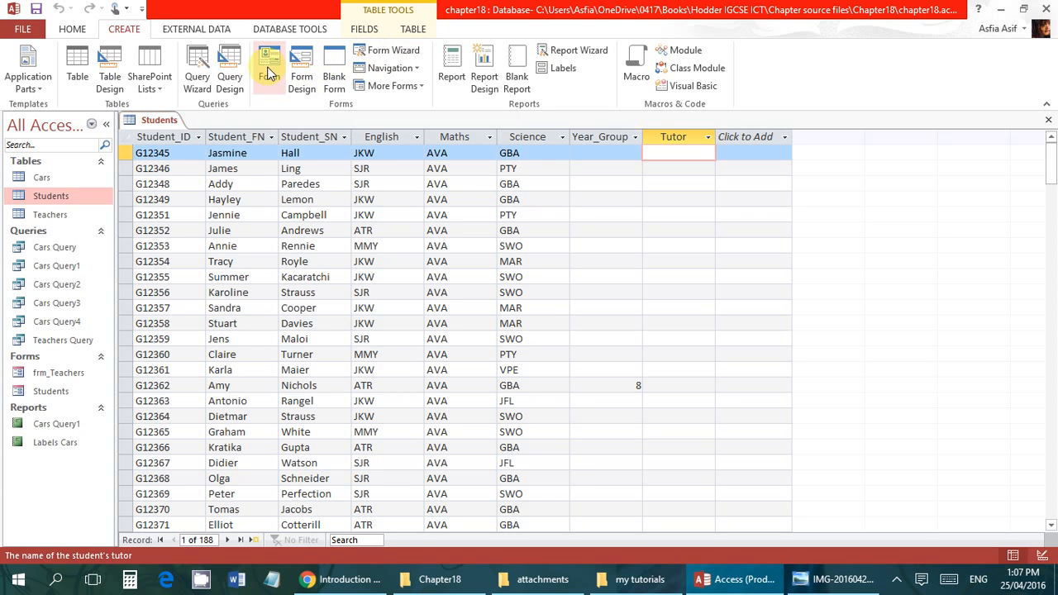
left_click(82, 201)
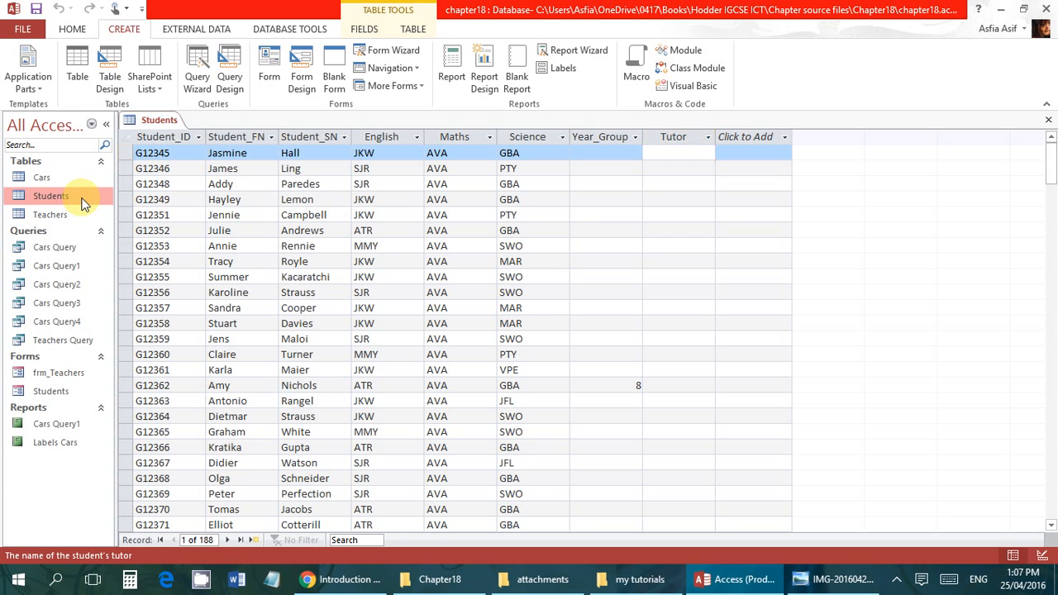
left_click(268, 71)
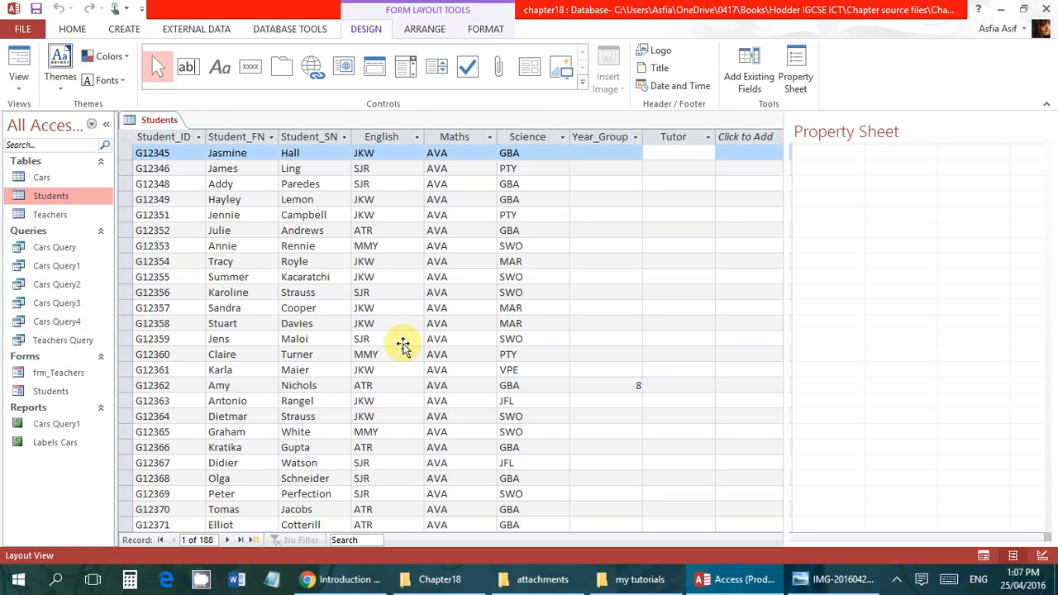
left_click(210, 189)
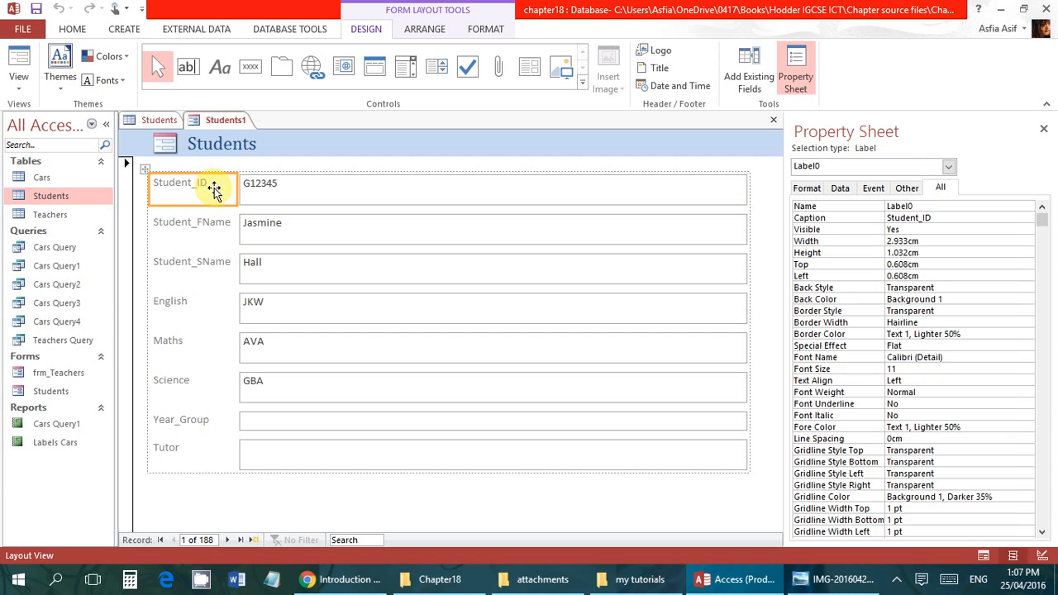
left_click(268, 196)
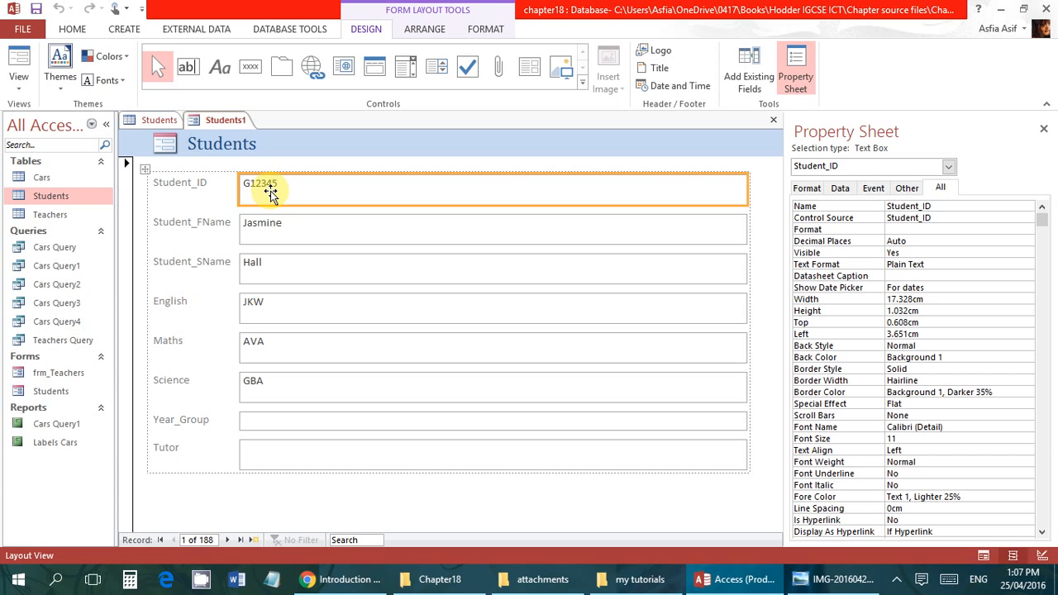
left_click(191, 189)
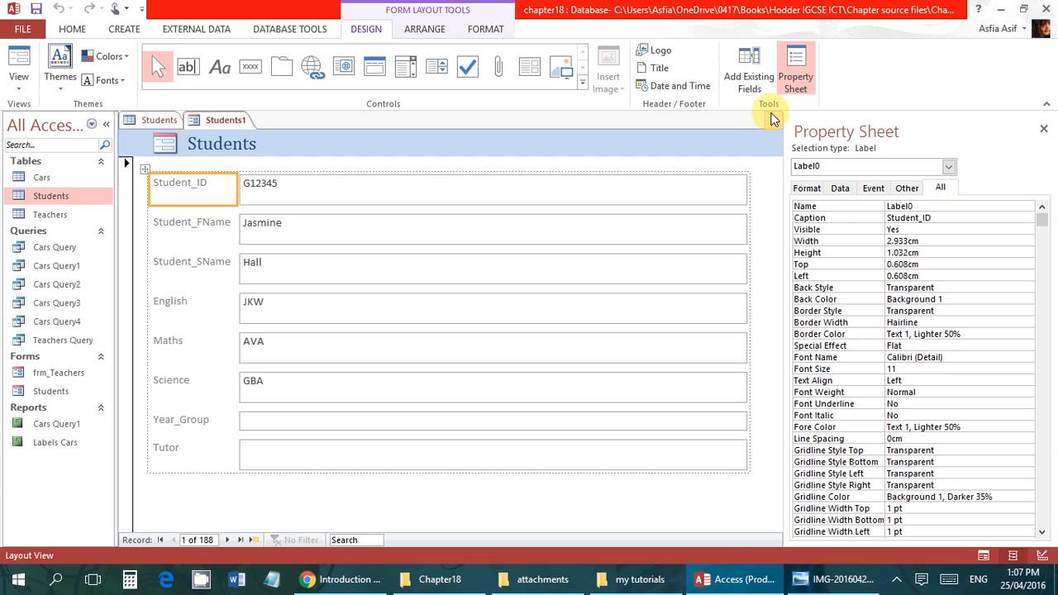
left_click(774, 120)
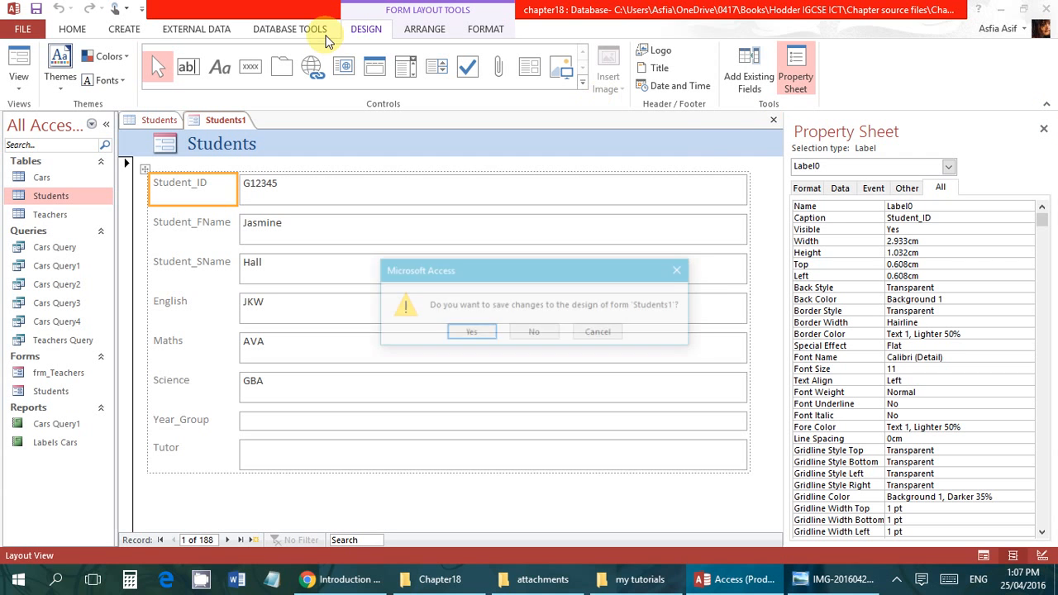
left_click(534, 331)
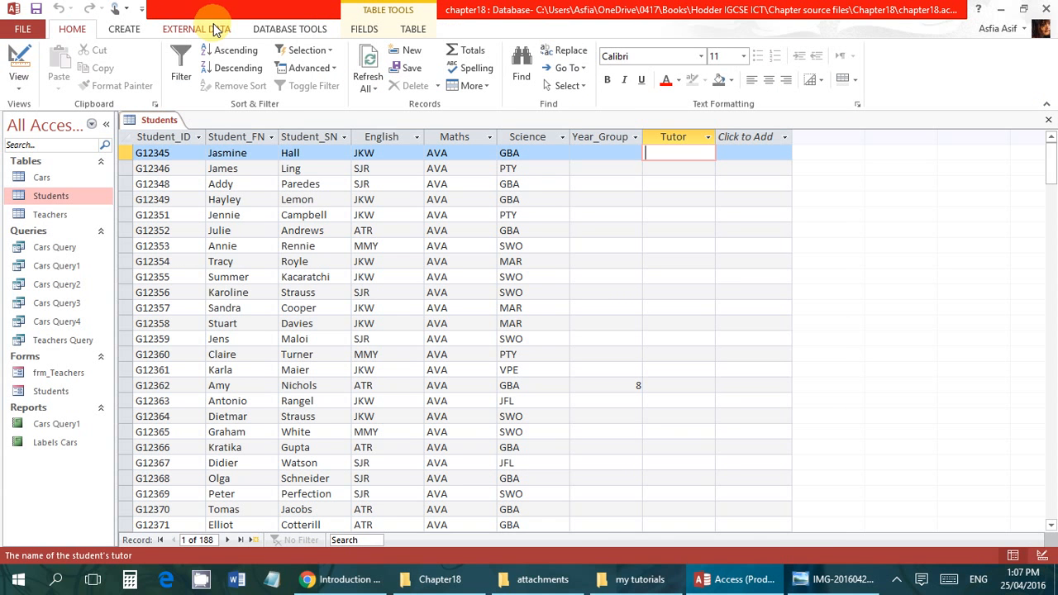
Start the Form Wizard with the Students table as the source.
left_click(133, 34)
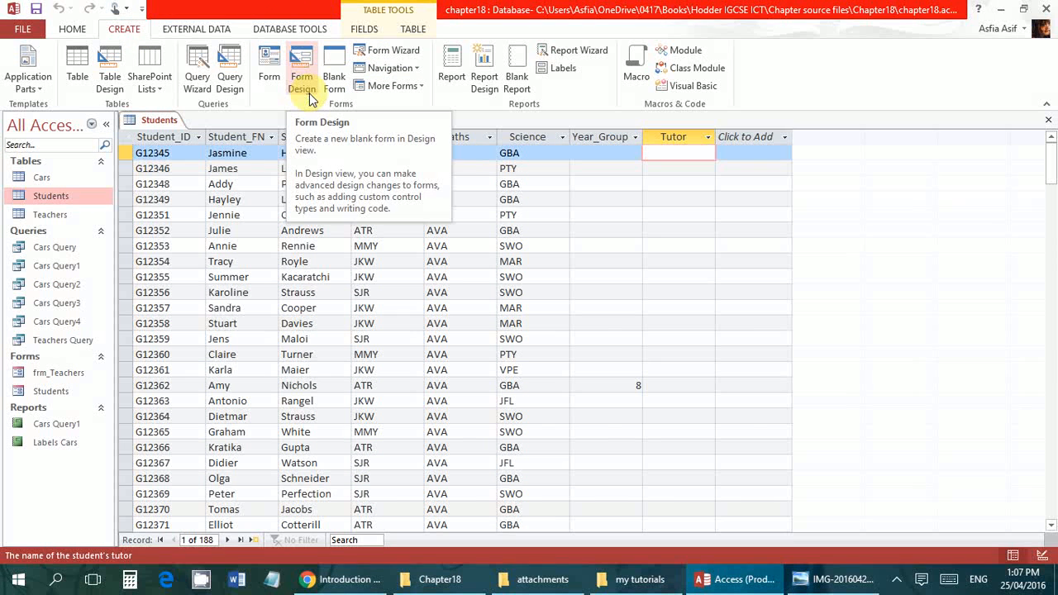
left_click(390, 50)
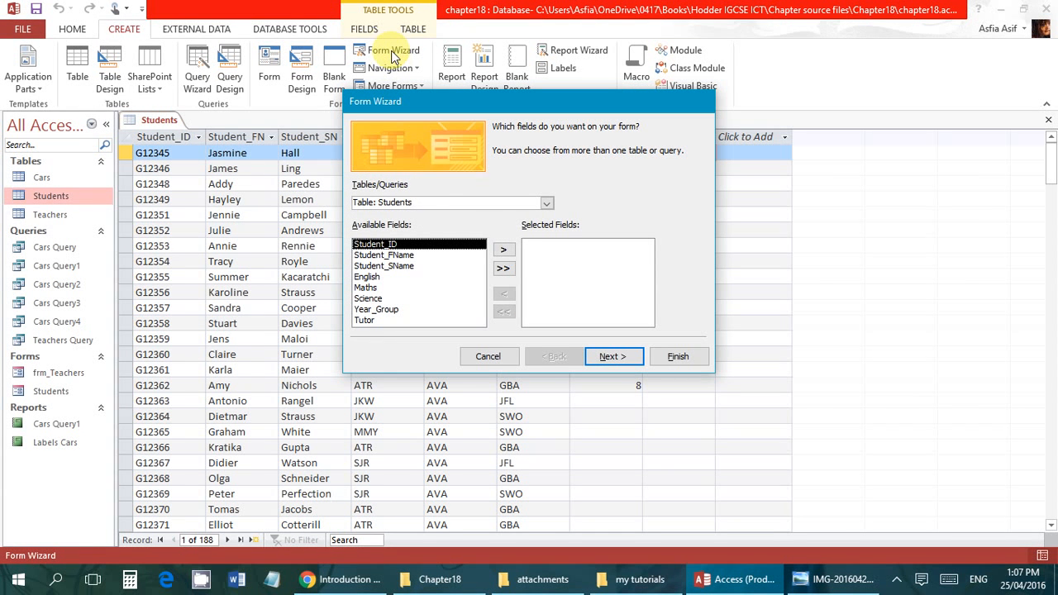
left_click(548, 203)
left_click(547, 203)
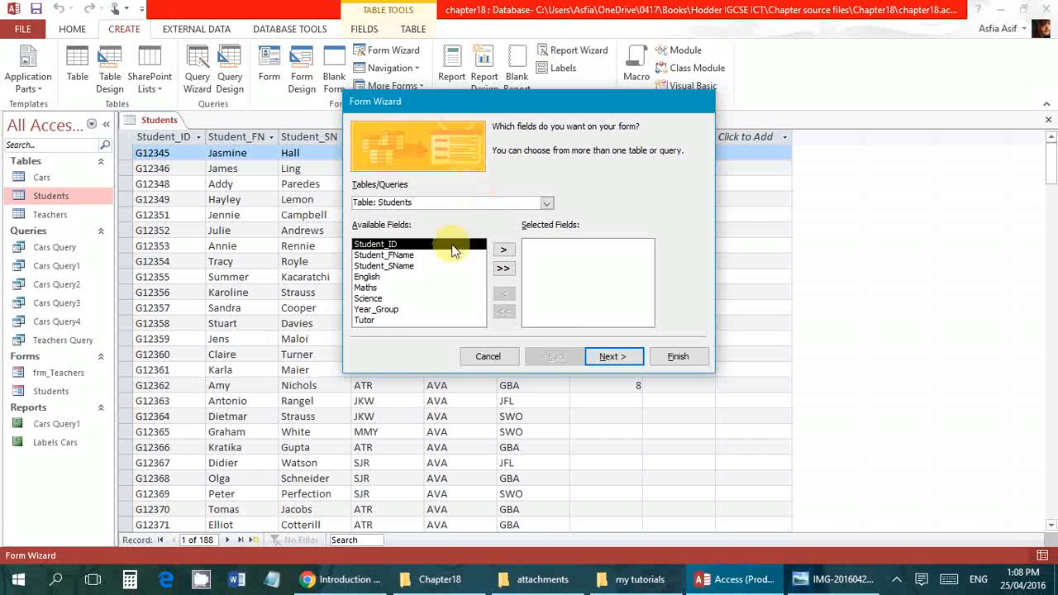
Add Student_ID, Student_FName, Student_SName, English, Maths and Science to the form and continue to the layout choice.
left_click(393, 309)
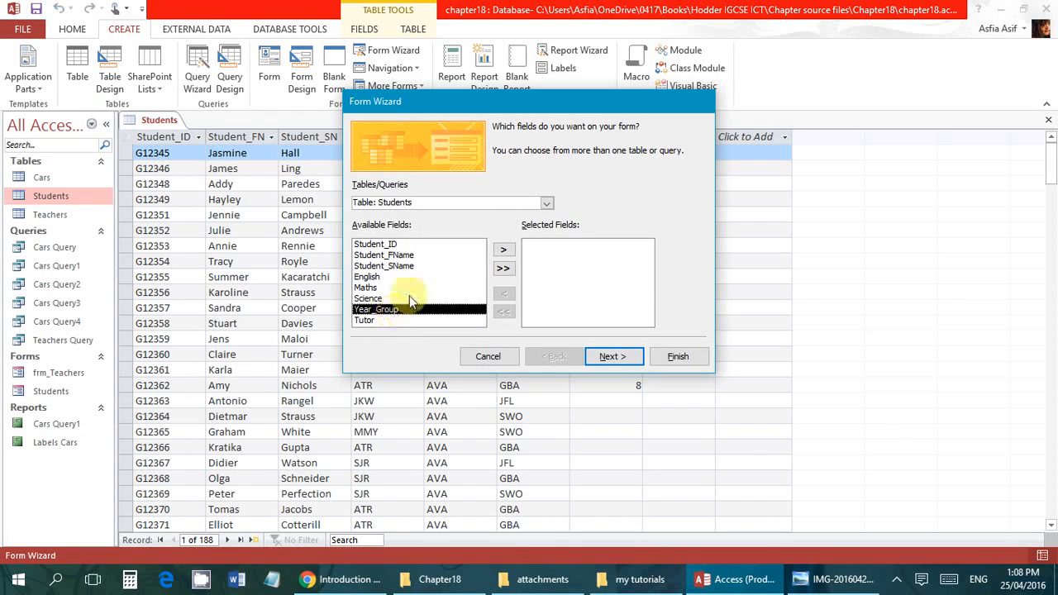
left_click(428, 246)
left_click(498, 250)
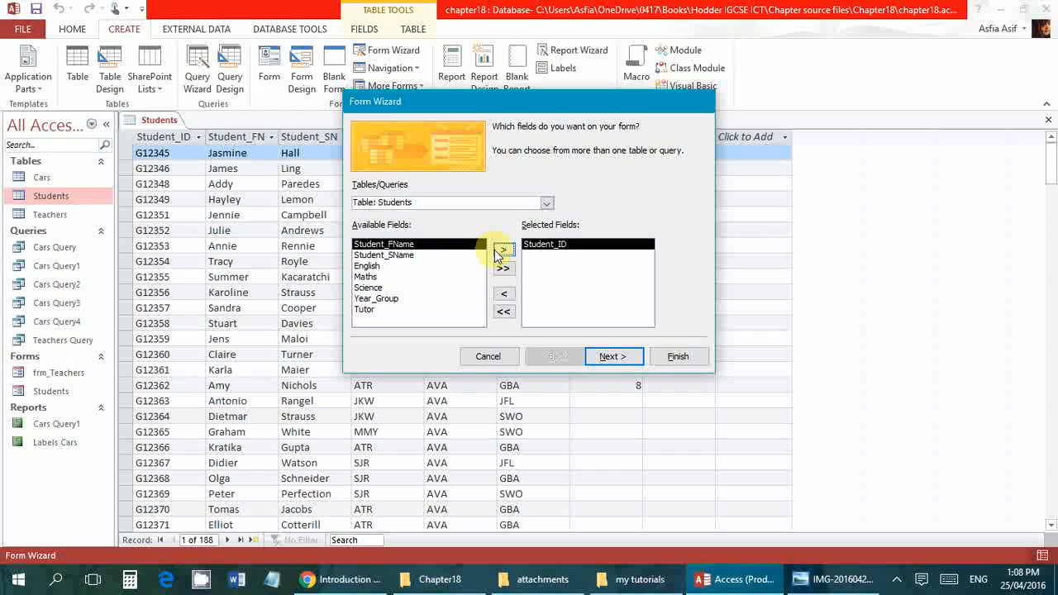
left_click(502, 250)
left_click(502, 249)
left_click(502, 250)
left_click(502, 250)
left_click(501, 250)
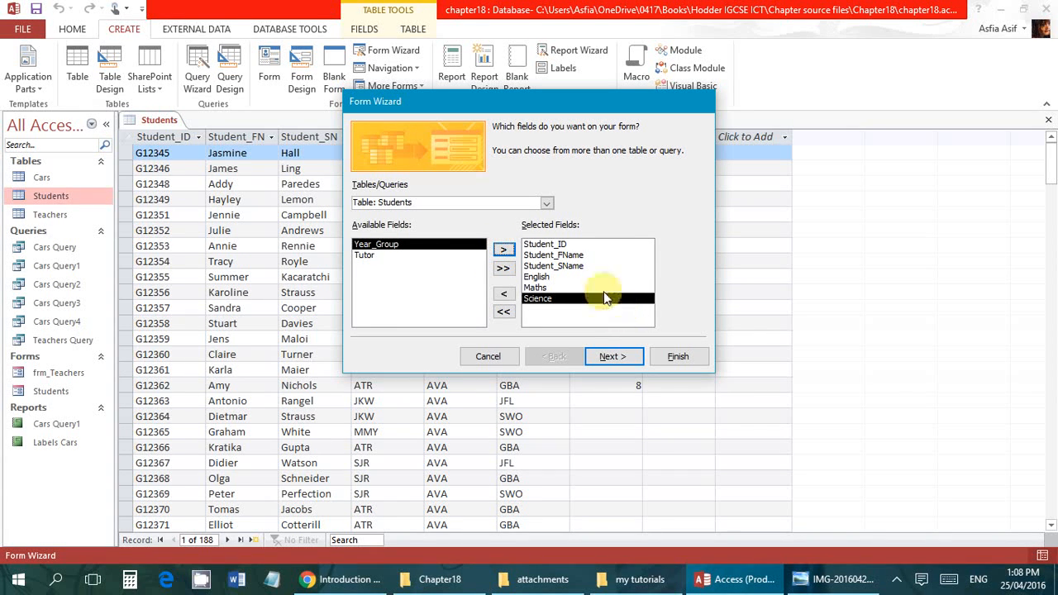
left_click(561, 267)
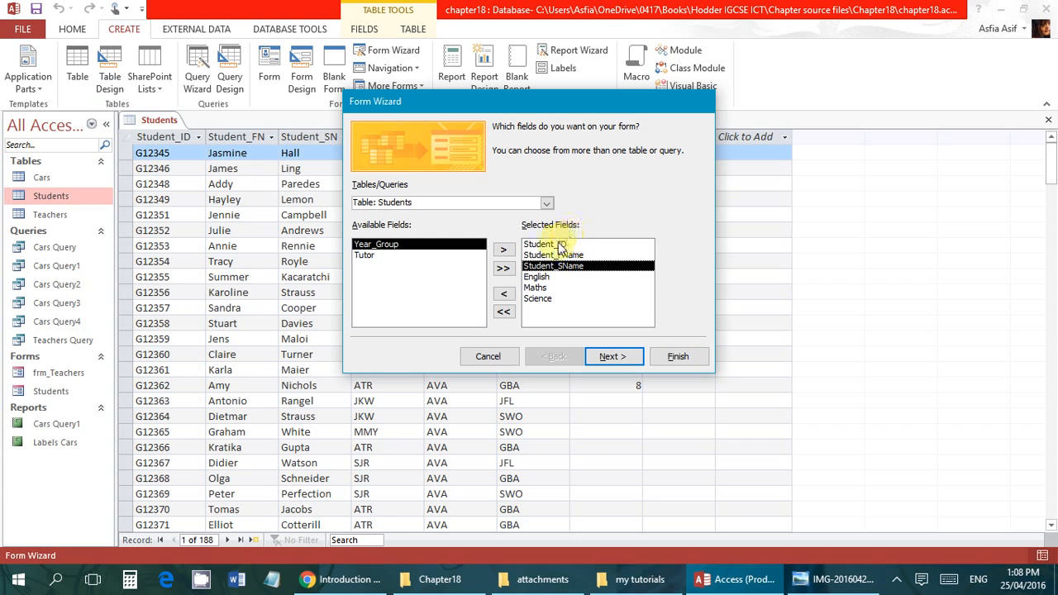
left_click(559, 244)
left_click(628, 357)
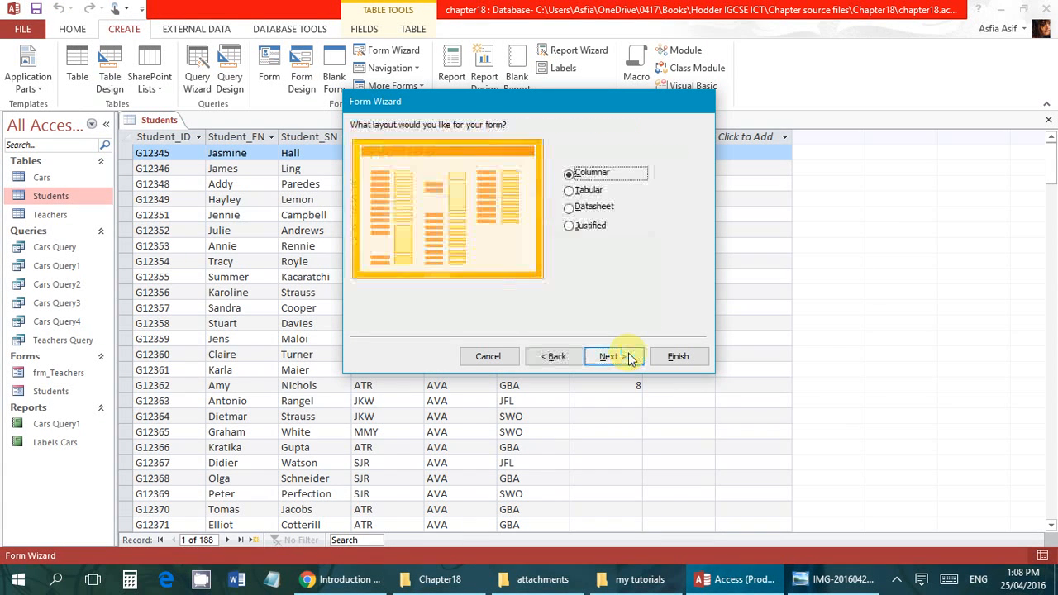
Preview the Tabular, Datasheet and Justified layouts, and choose Columnar for the form.
left_click(575, 191)
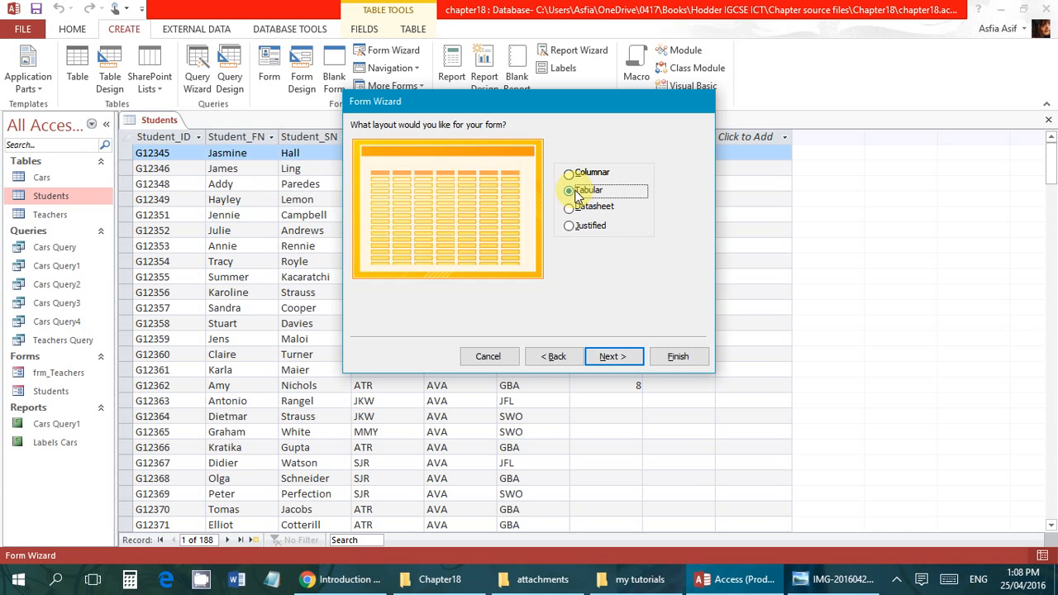
left_click(579, 208)
left_click(586, 226)
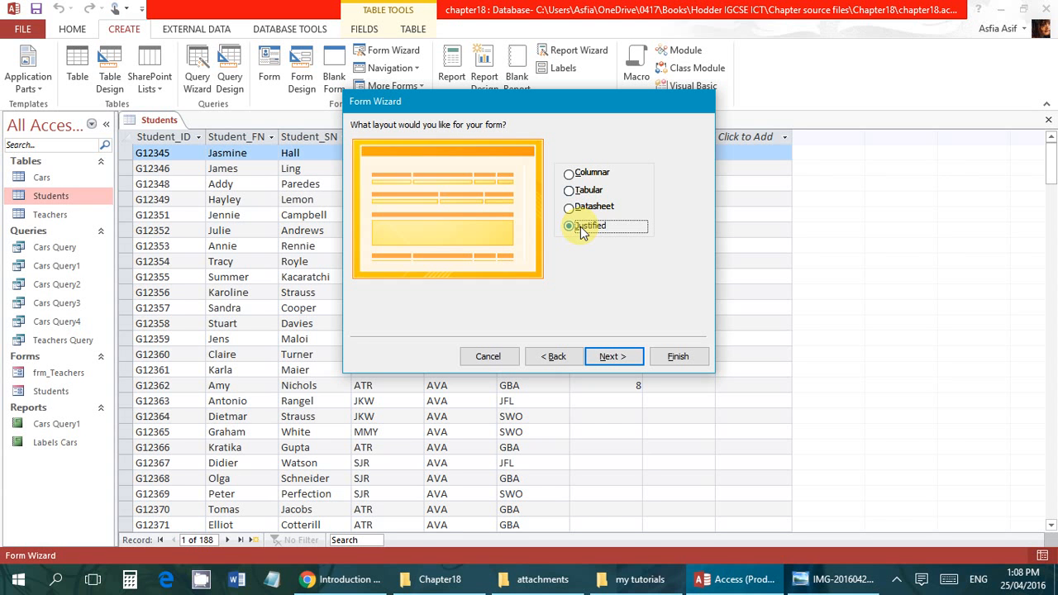
left_click(574, 173)
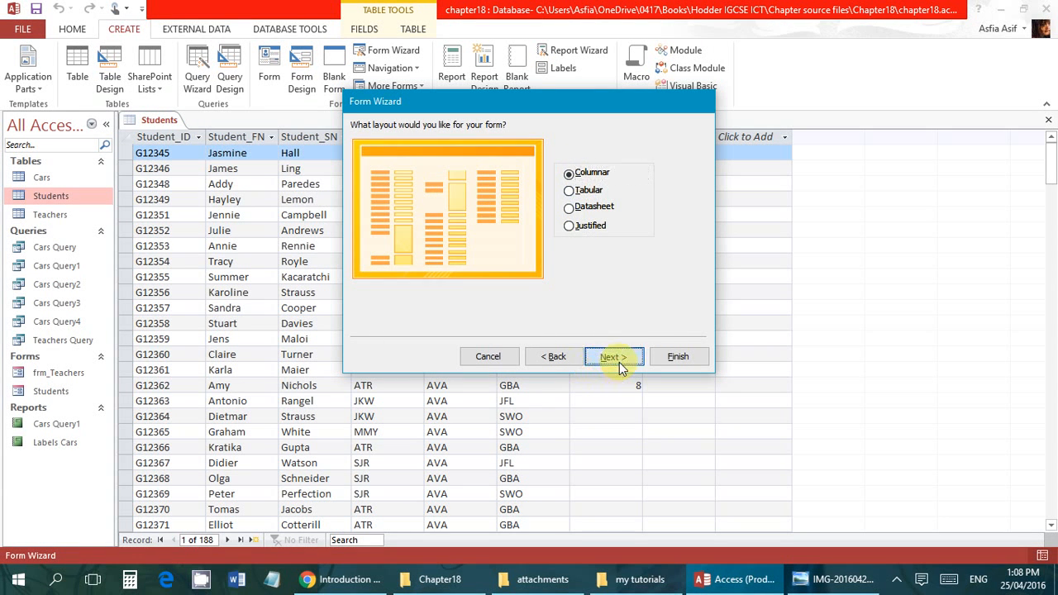
left_click(618, 359)
Set the new form's title to frm_Students.
left_click(537, 147)
key("BackSpace")
key("BackSpace")
key("BackSpace")
key("BackSpace")
key("BackSpace")
key("BackSpace")
key("BackSpace")
key("BackSpace")
key("BackSpace")
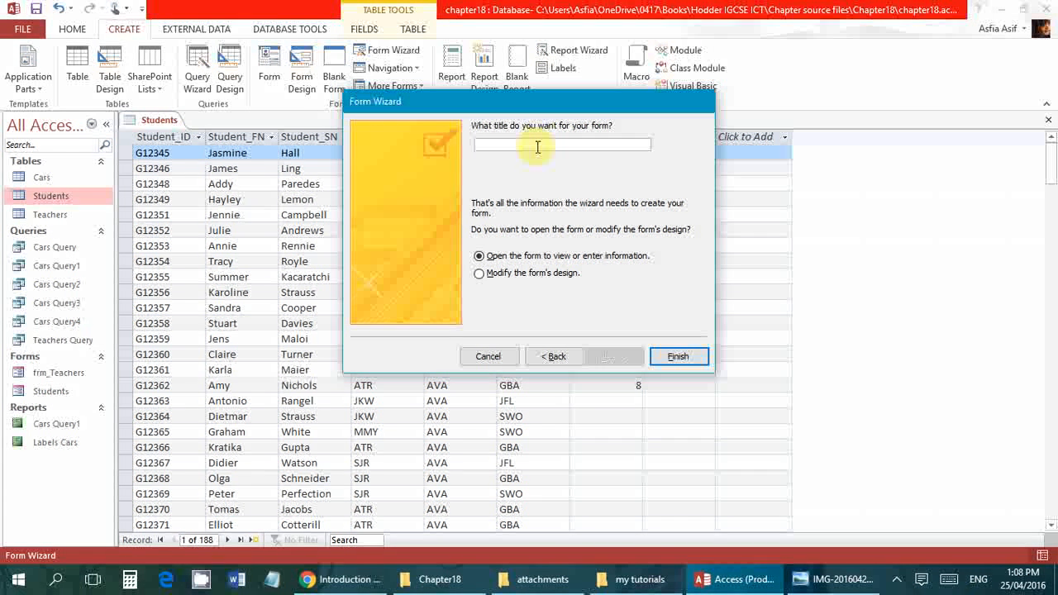
type("frm_")
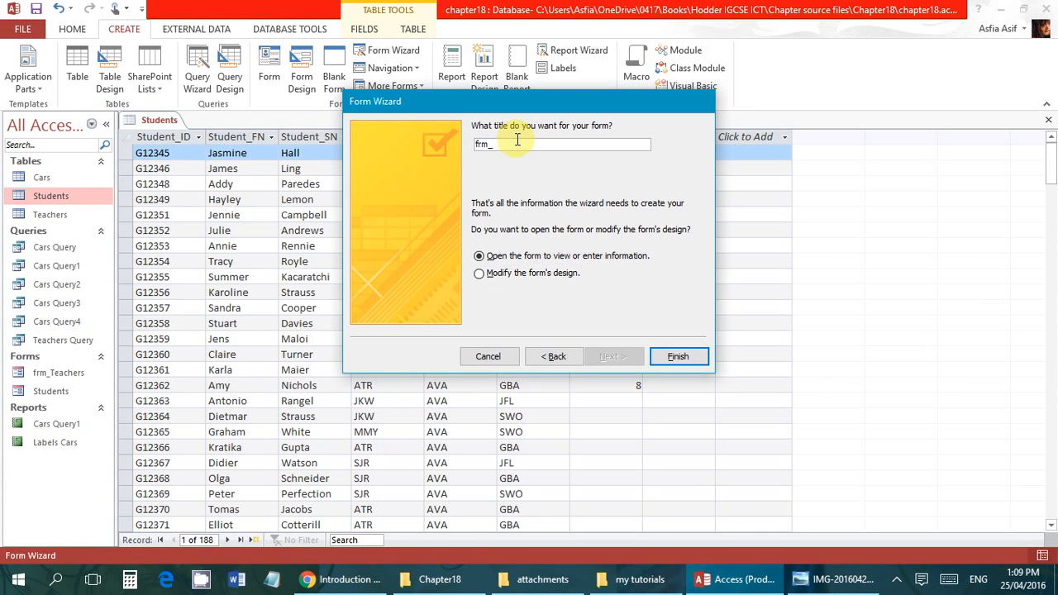
type("Students")
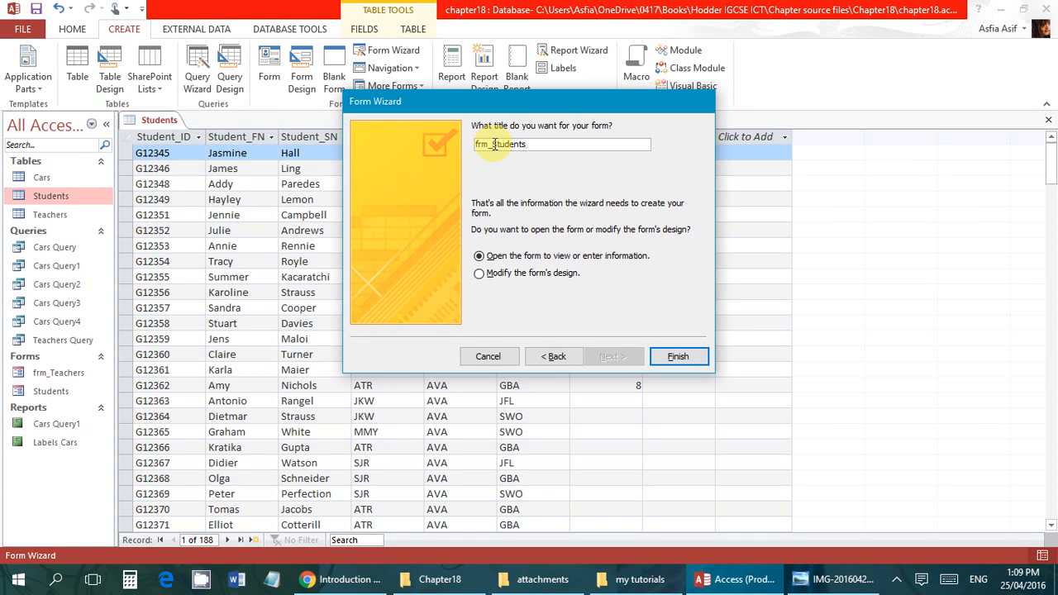
Retitle the form as Students Form and finish the wizard with the option to modify the form's design.
left_click_drag(495, 144, 473, 144)
key("Delete")
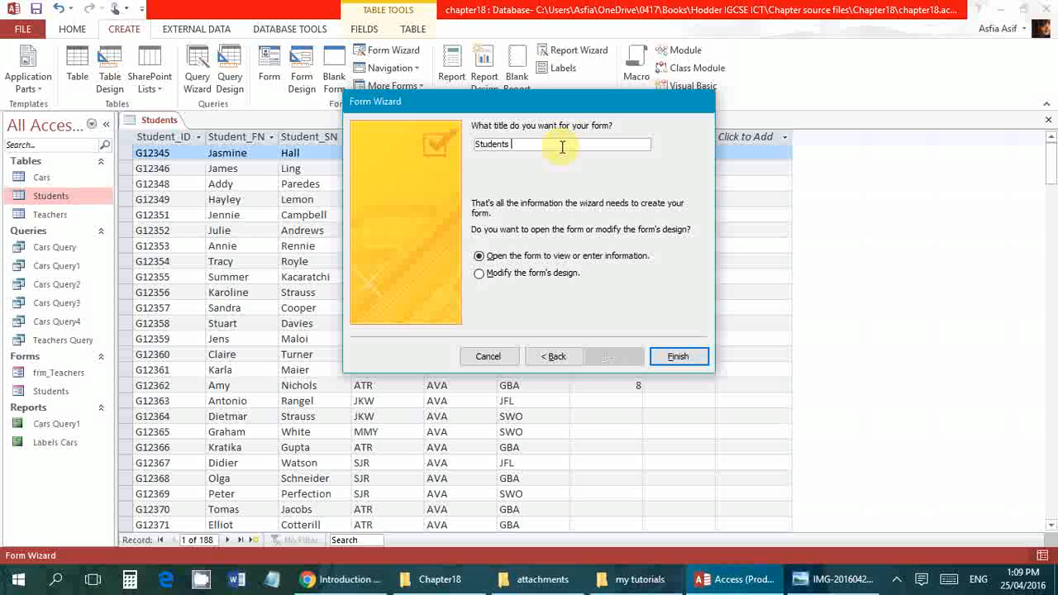
type("Form")
left_click(551, 274)
left_click(680, 359)
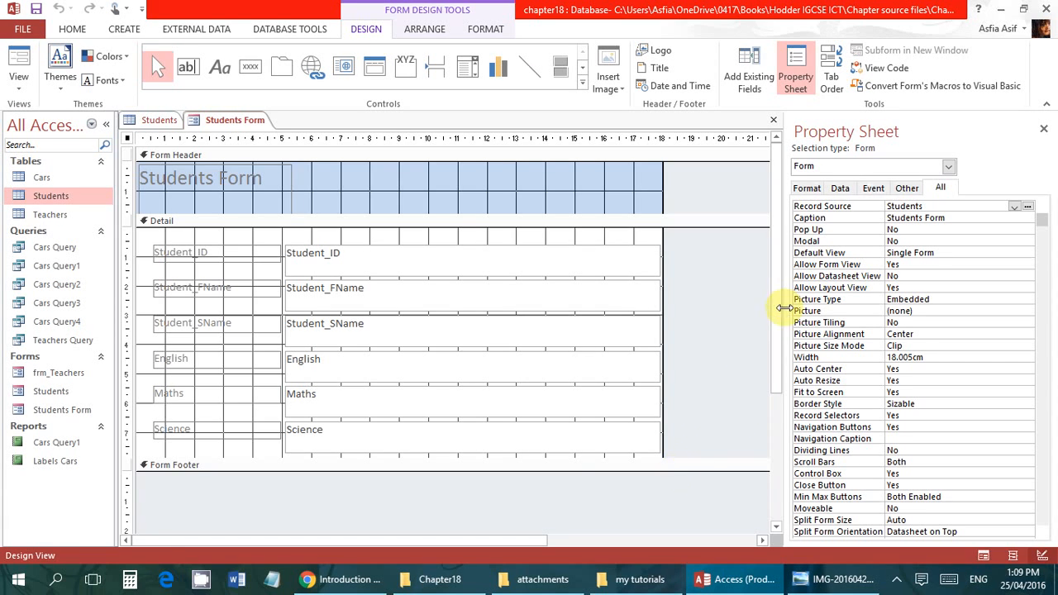
Enlarge the form header to about 2.7 cm high and reduce the title label's height to about 0.9 cm.
left_click_drag(775, 319, 775, 244)
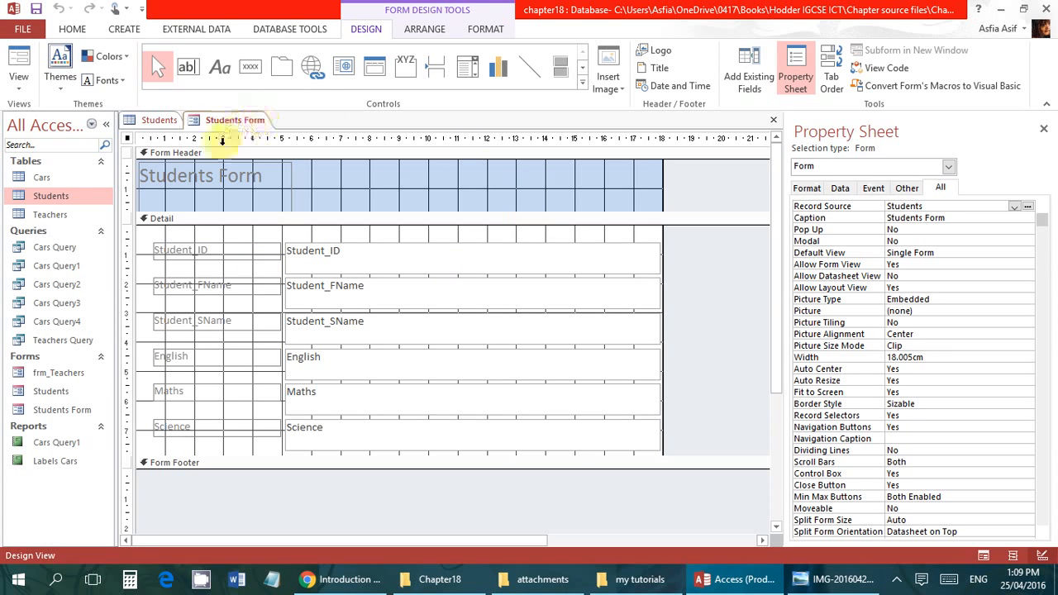
left_click(252, 202)
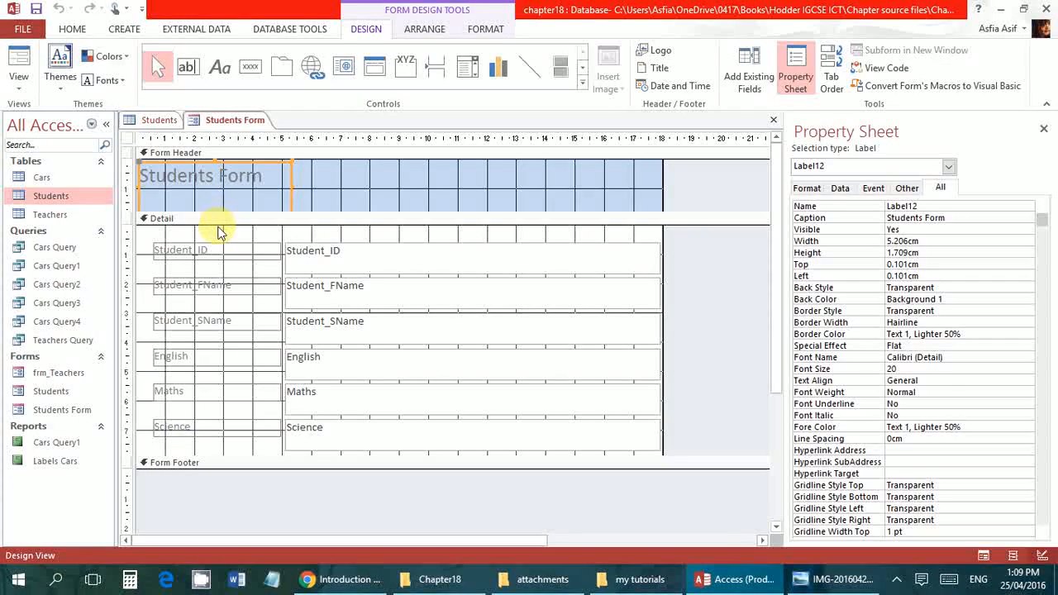
scroll(218, 232, "up", 1)
key("ctrl")
left_click_drag(253, 214, 248, 241)
left_click(216, 196)
Change the font colour of the Students Form title label to black.
left_click_drag(216, 196, 86, 185)
left_click(267, 178)
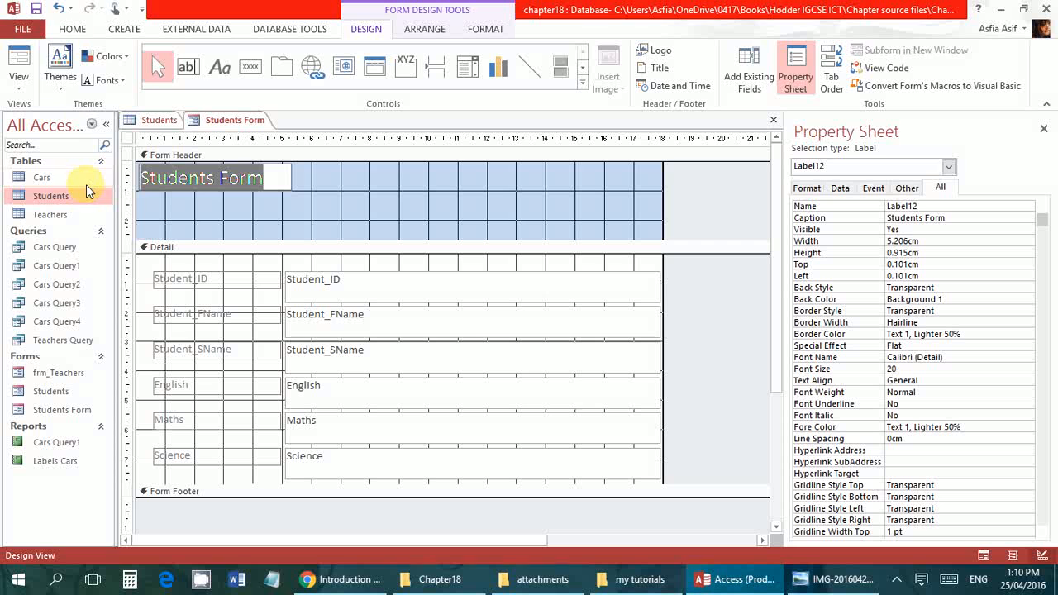
left_click(72, 29)
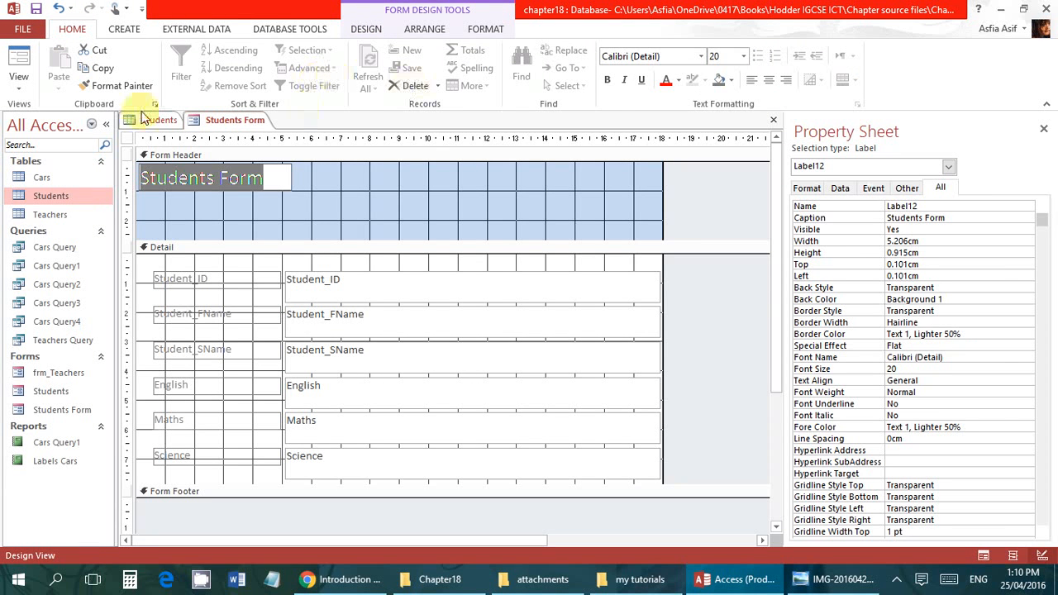
left_click(420, 159)
left_click(222, 176)
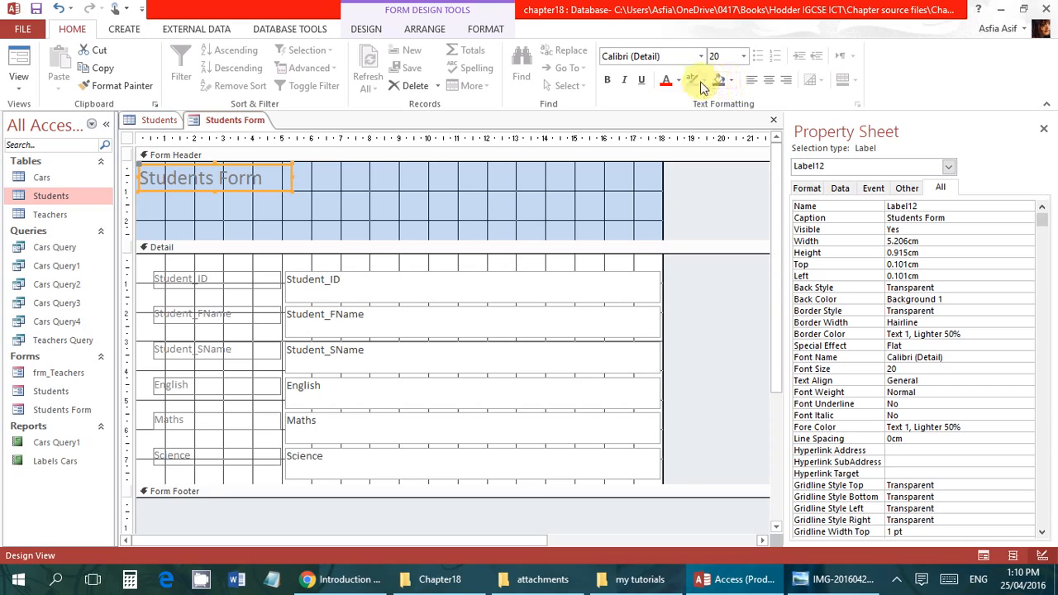
left_click(678, 80)
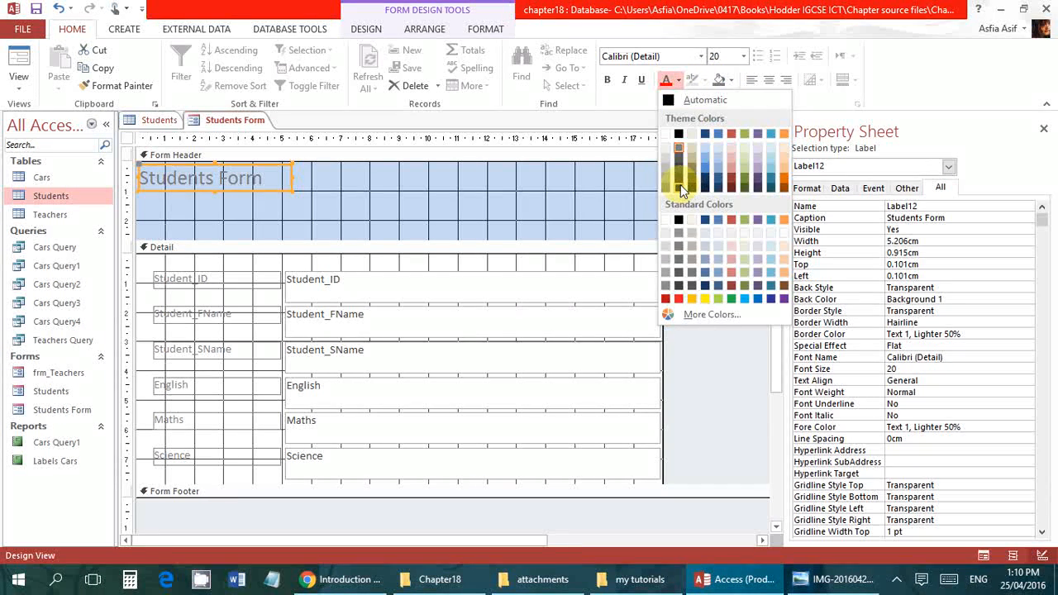
left_click(680, 184)
left_click(348, 202)
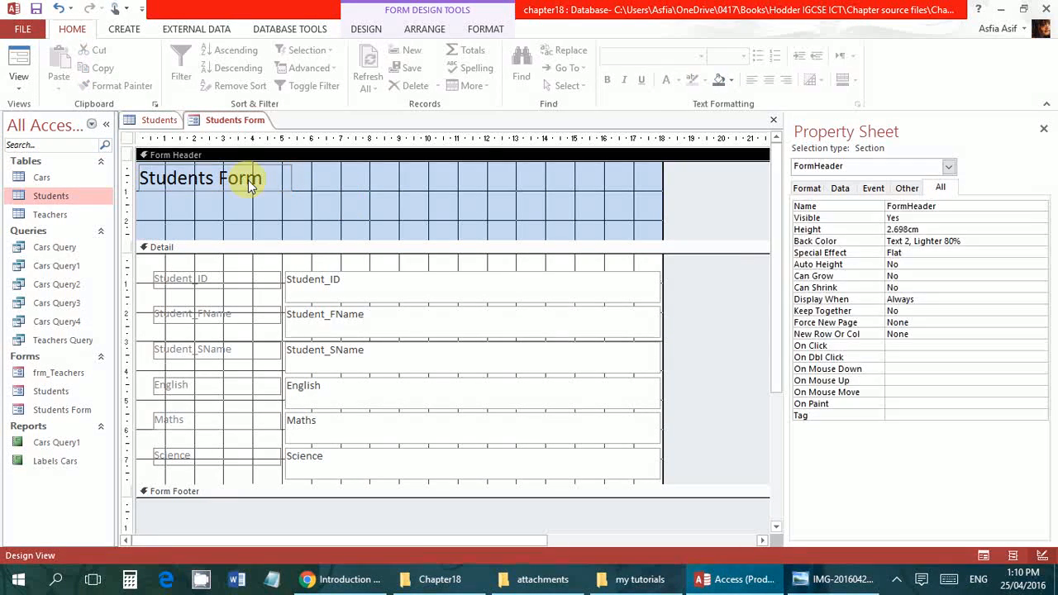
Set the form header's back colour to Accent 3, Lighter 80%, and reduce the header's height to about 1.5 cm.
left_click(252, 182)
left_click(349, 196)
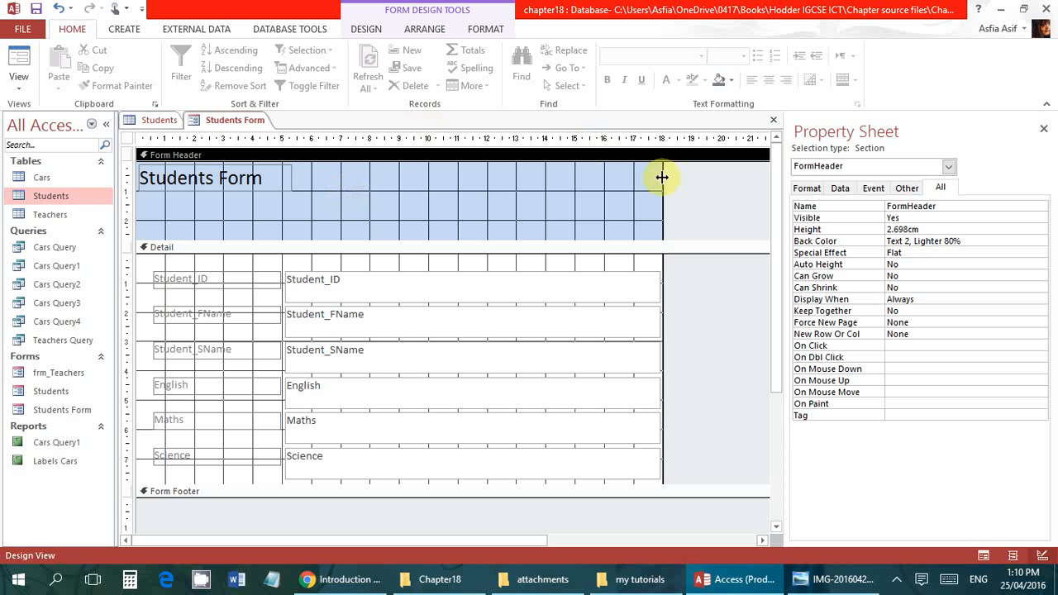
left_click(546, 204)
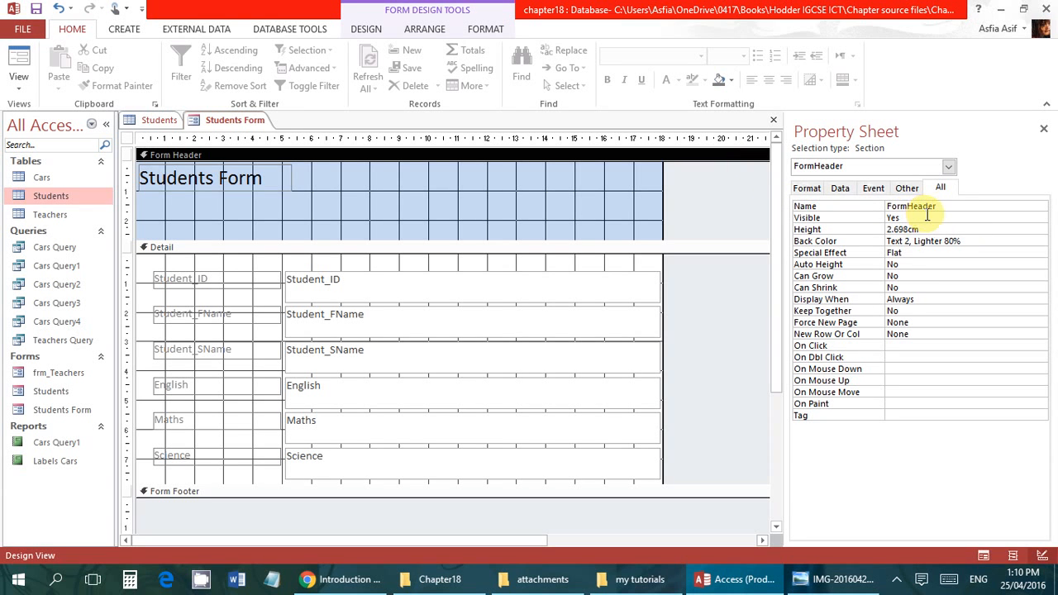
left_click(936, 240)
left_click(1028, 240)
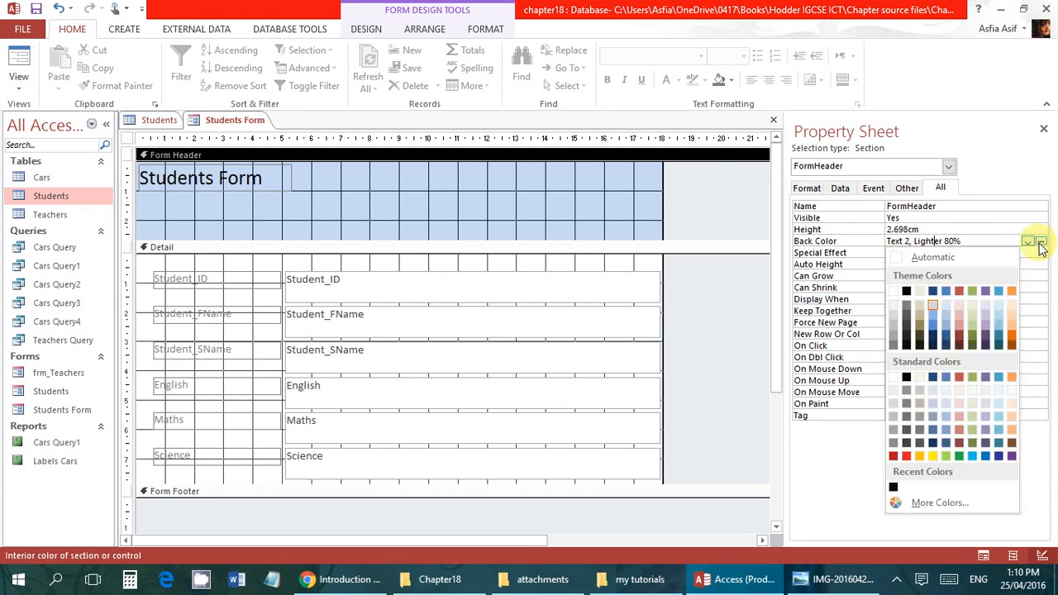
left_click(919, 305)
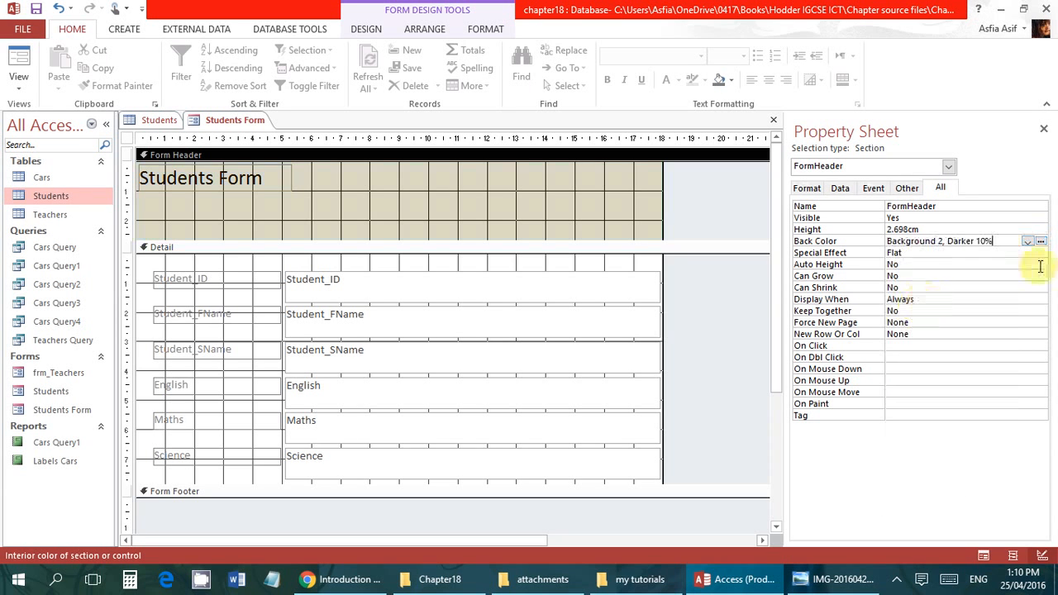
left_click(1028, 241)
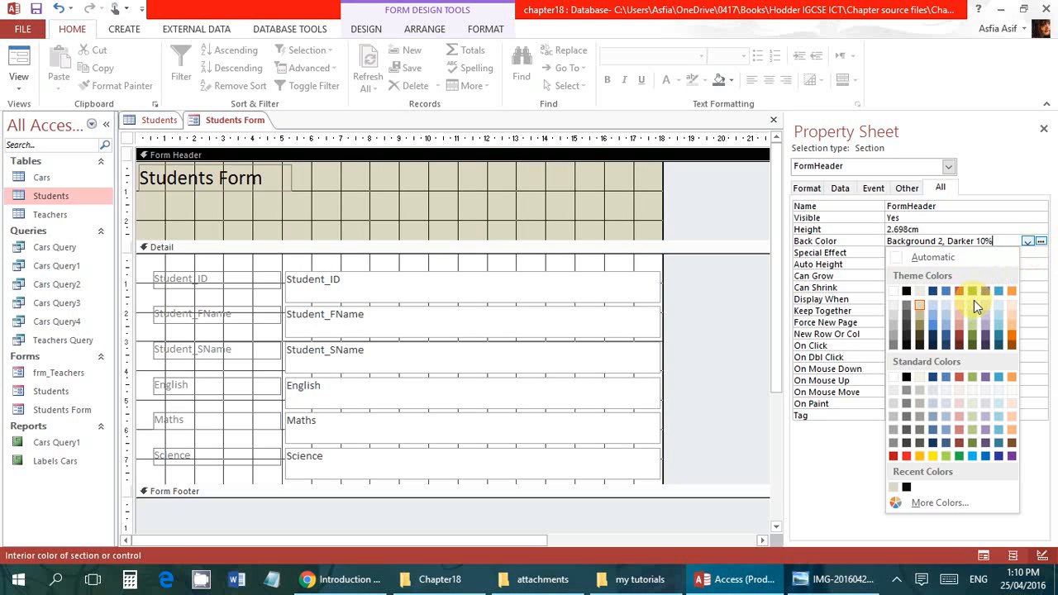
left_click(974, 304)
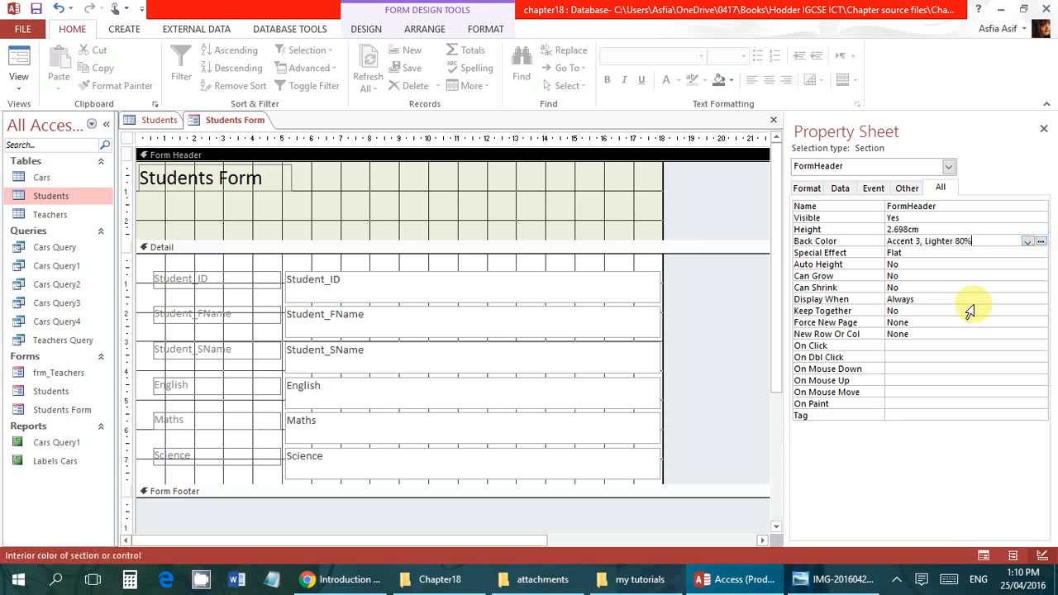
left_click_drag(629, 242, 629, 205)
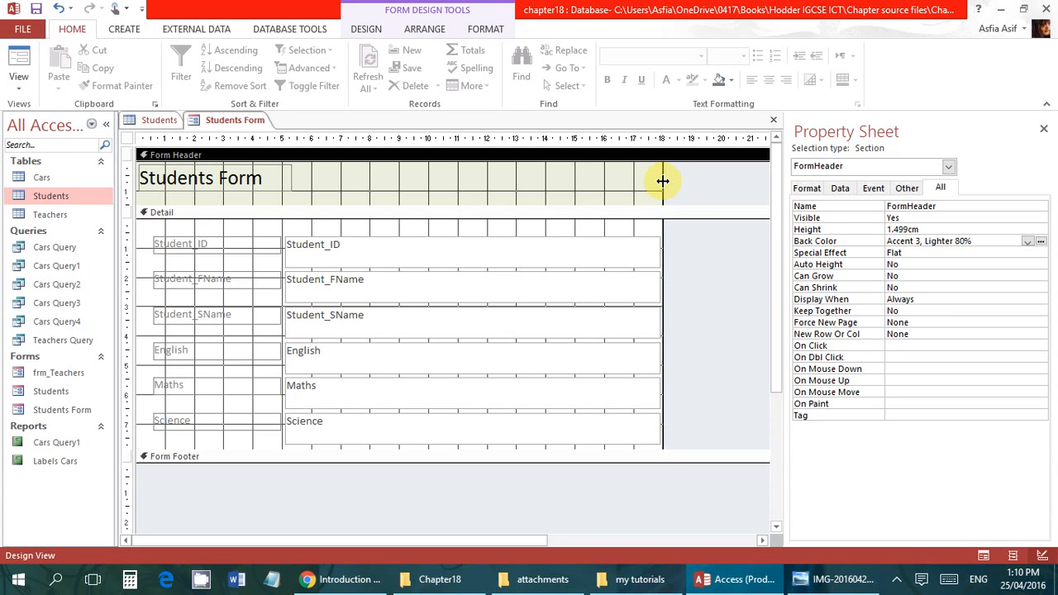
Examine the Detail section's back colour and alternate back colour properties.
left_click(259, 213)
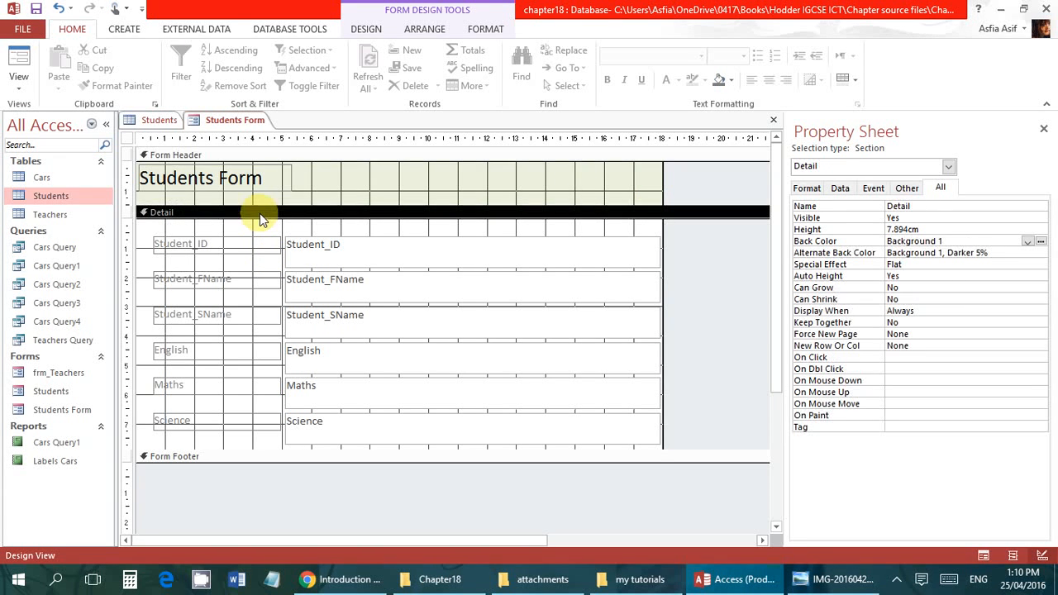
left_click(928, 208)
left_click(935, 240)
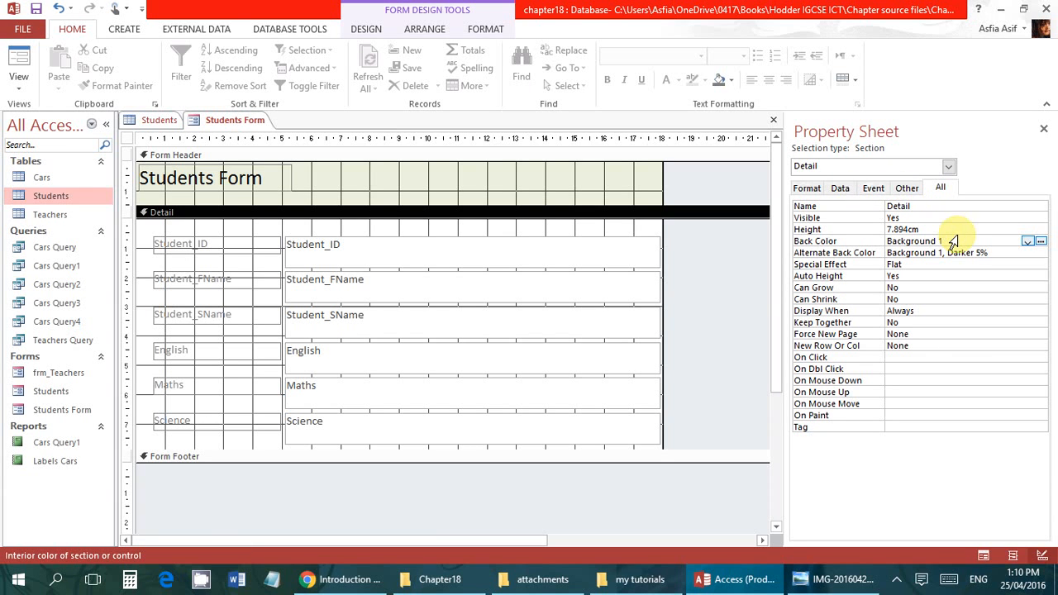
left_click(969, 253)
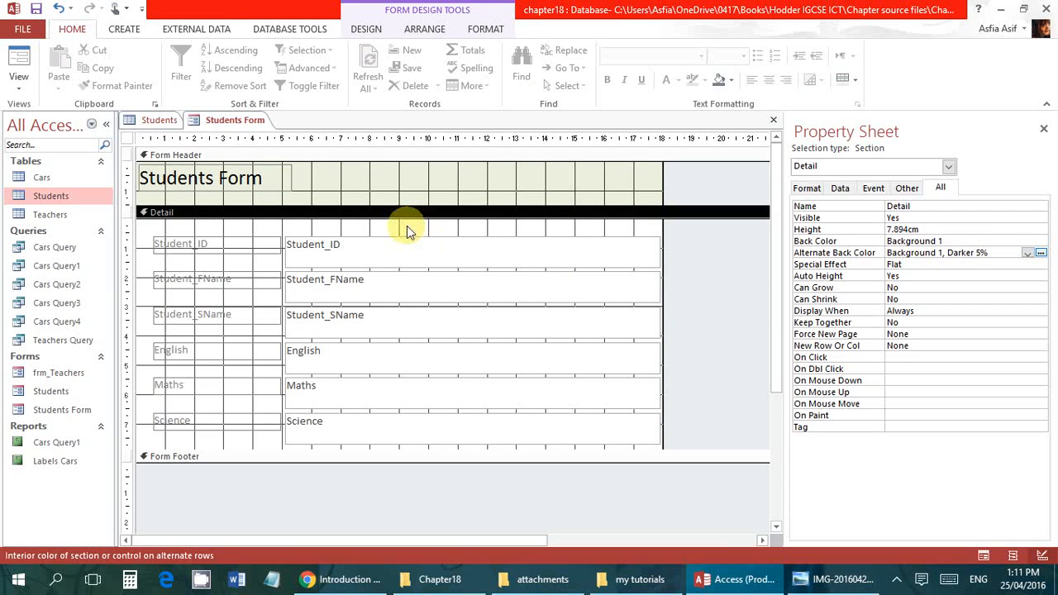
Narrow the six Detail text boxes to end near the 12 cm ruler mark and reduce their height.
left_click_drag(405, 234, 514, 447)
left_click_drag(661, 292, 487, 292)
left_click(357, 234)
left_click_drag(505, 234, 385, 433)
left_click(529, 257)
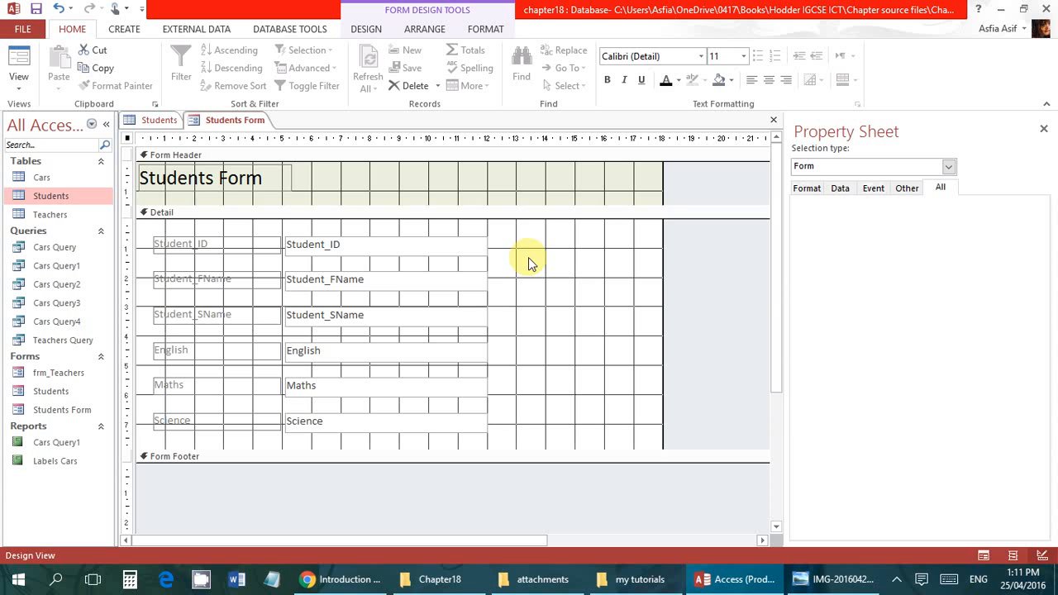
Change the caption of the Student_ID label to Student ID.
left_click(206, 261)
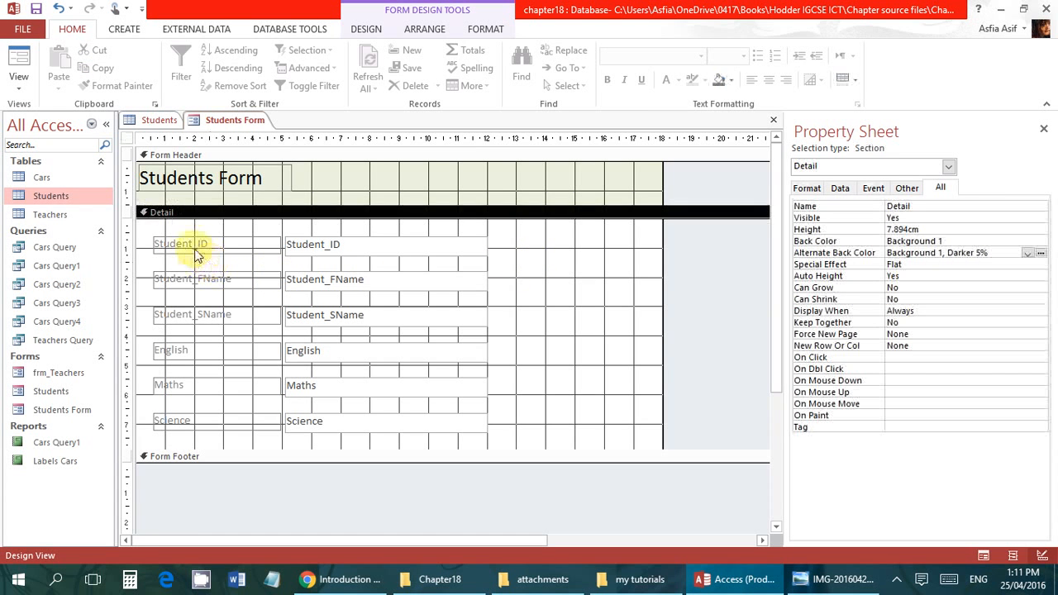
left_click(192, 242)
left_click(200, 243)
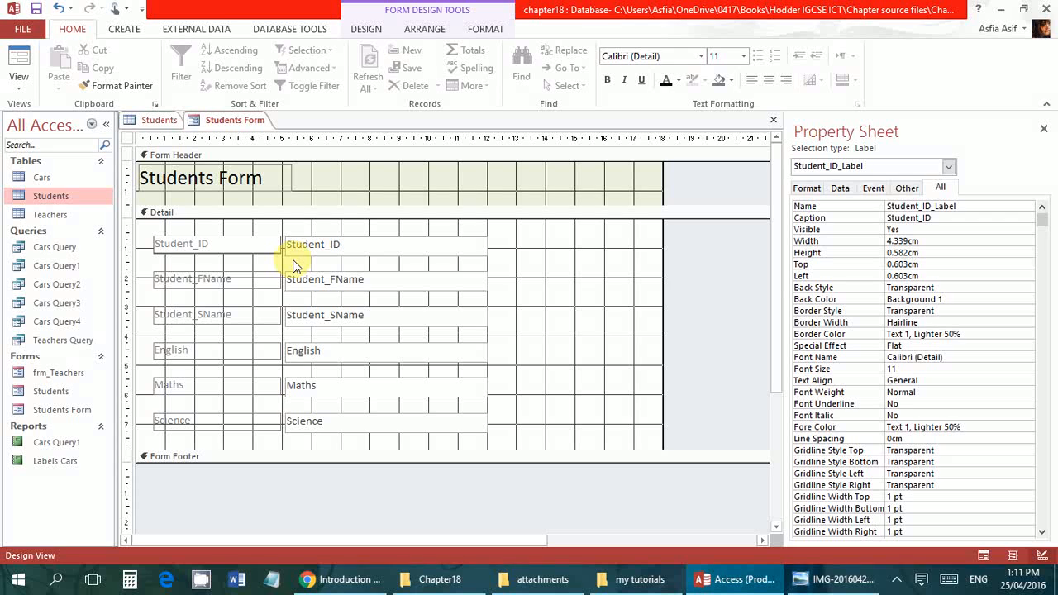
key("BackSpace")
Change the caption of the Student_FName label to First Name.
left_click(201, 278)
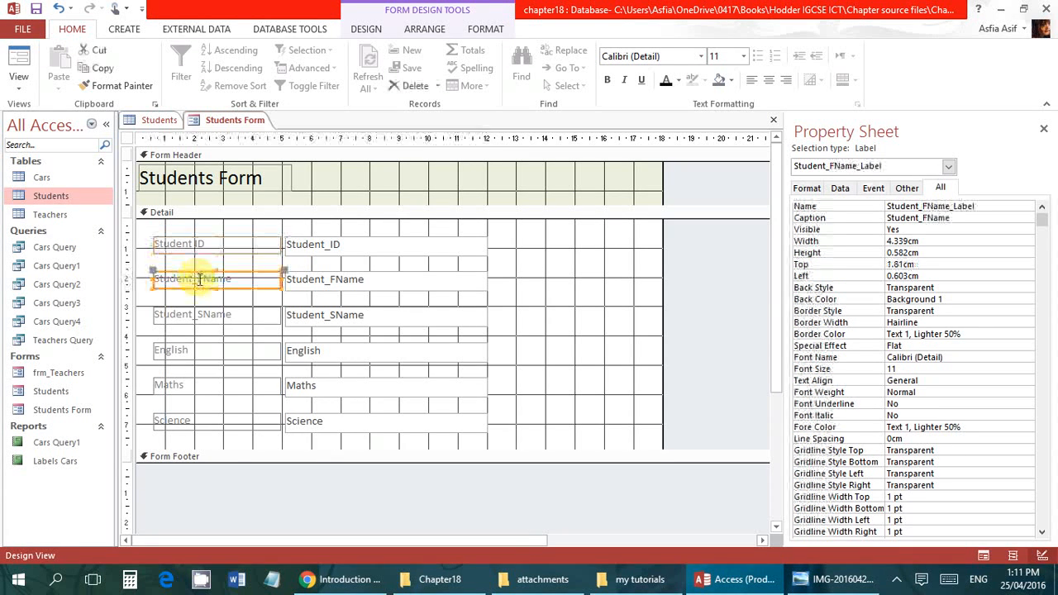
left_click(201, 278)
key("BackSpace")
type("F")
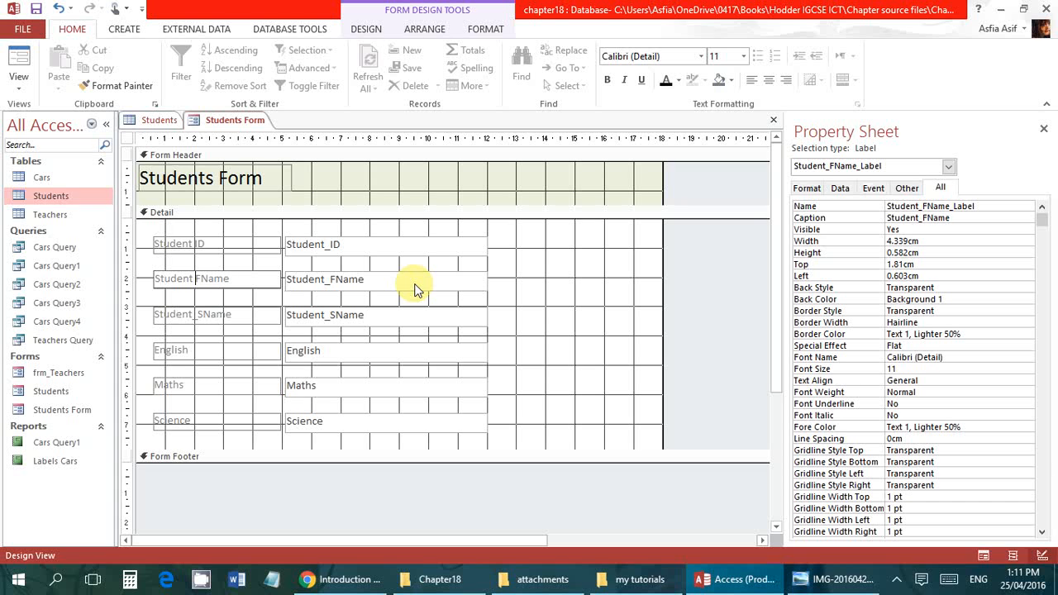
type("irst")
key("Left")
key("Left")
key("Left")
key("Left")
key("Left")
key("BackSpace")
key("BackSpace")
key("BackSpace")
key("BackSpace")
key("BackSpace")
key("BackSpace")
key("BackSpace")
key("BackSpace")
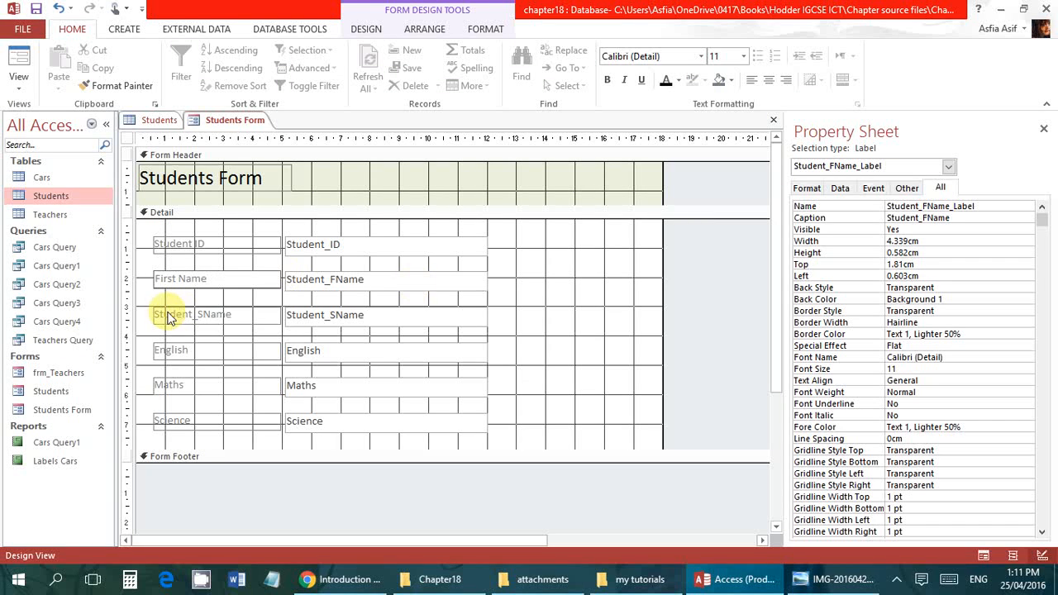
Change the caption of the Student_SName label to Last Name.
left_click(205, 313, "shift")
left_click(204, 314)
left_click_drag(204, 314, 66, 303)
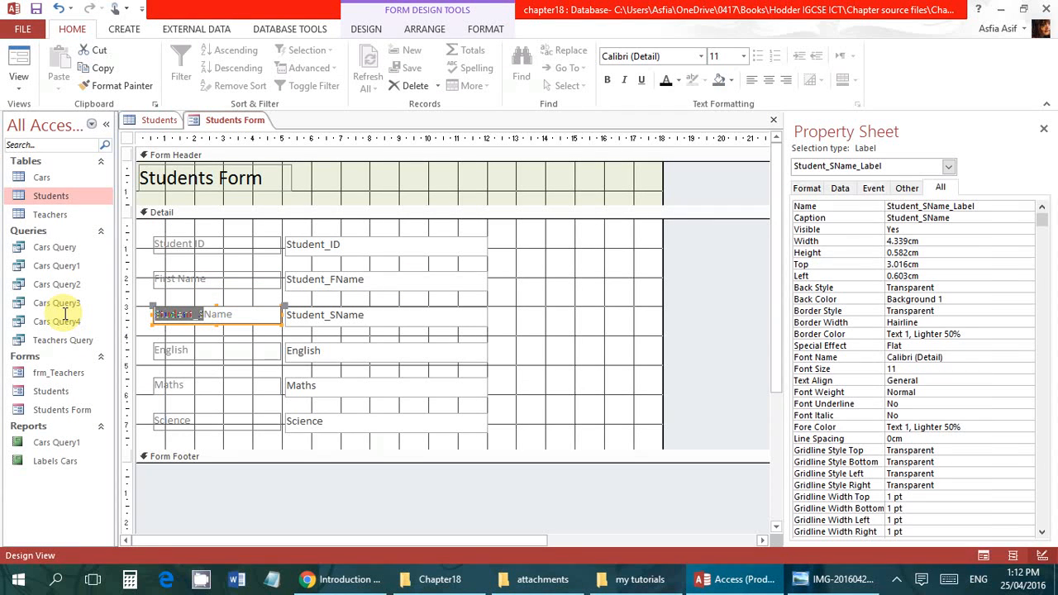
type("Last")
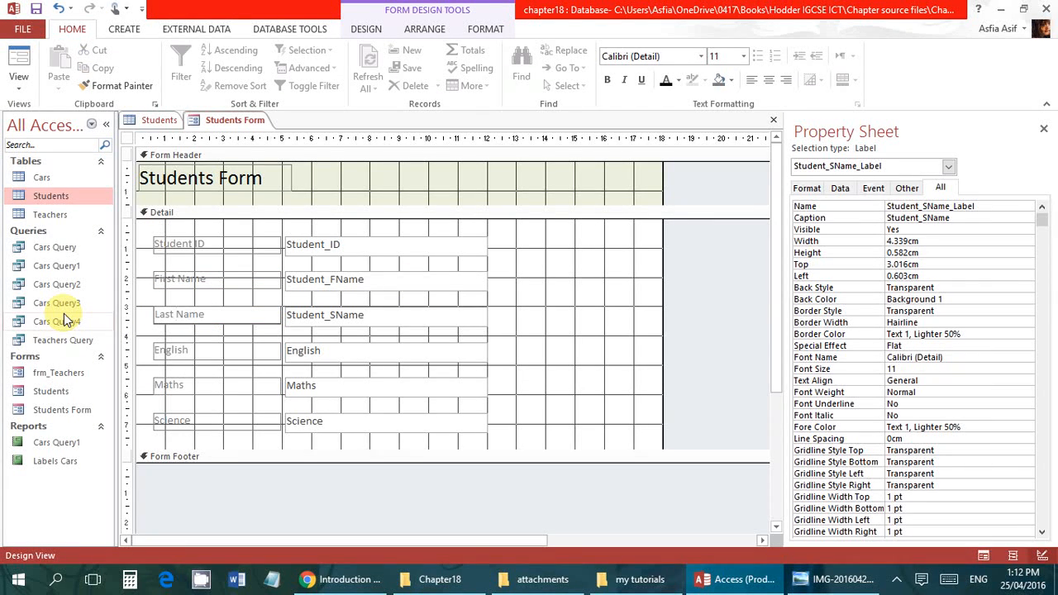
Change the caption of the English label to English Tutor Initials.
left_click(231, 352)
left_click(236, 349)
type("Tit")
type("tle")
key("BackSpace")
key("BackSpace")
key("BackSpace")
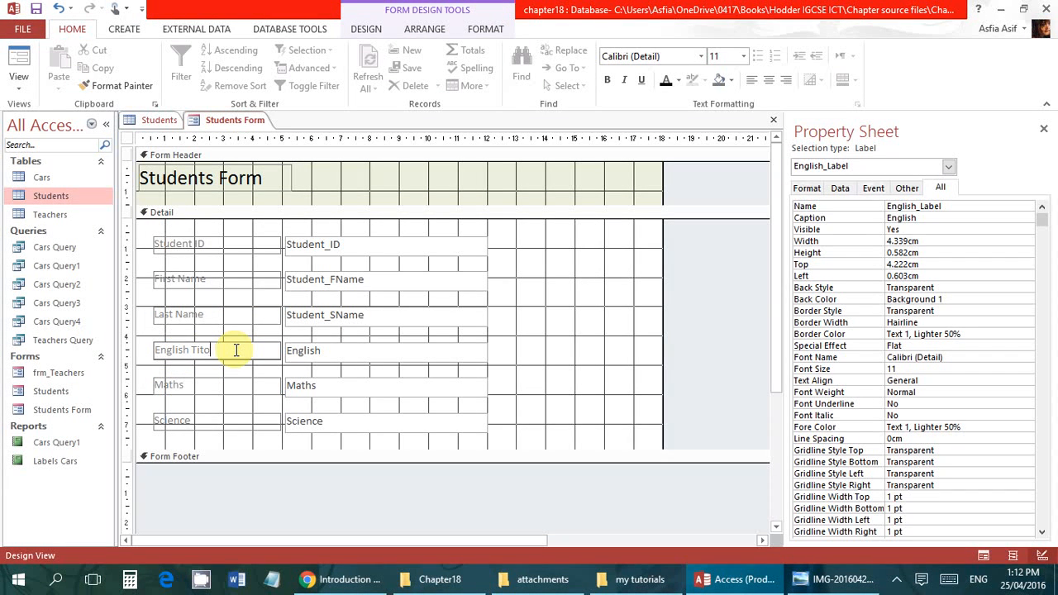
key("BackSpace")
key("BackSpace")
type("utor Ini")
Change the Maths and Science label captions to Maths Tutor Initials and Science Tutor Initials.
left_click(220, 385)
left_click(226, 385)
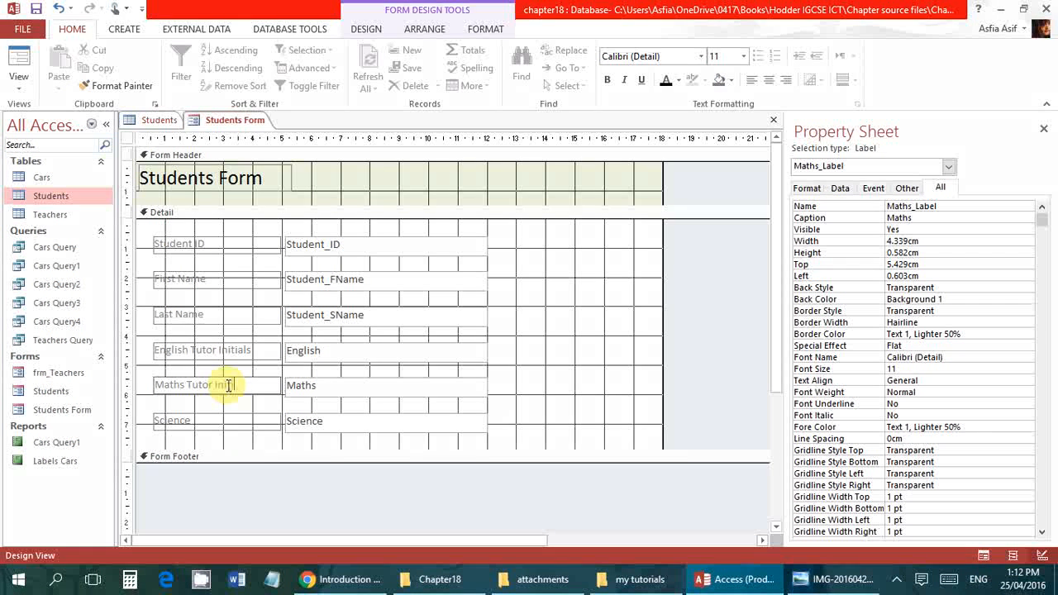
left_click(213, 421)
left_click(213, 421)
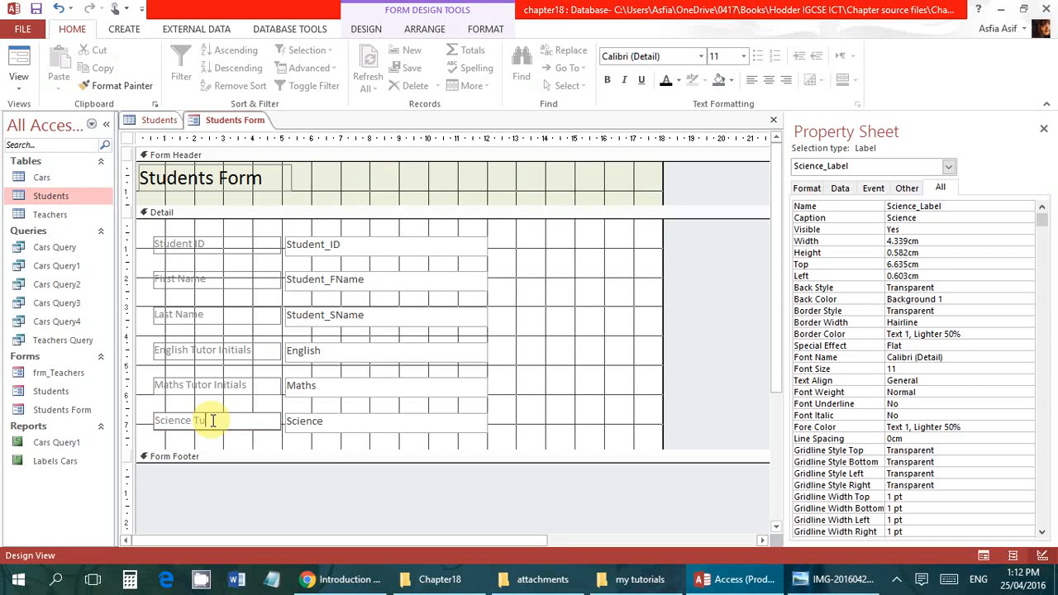
type("Tutor Initials")
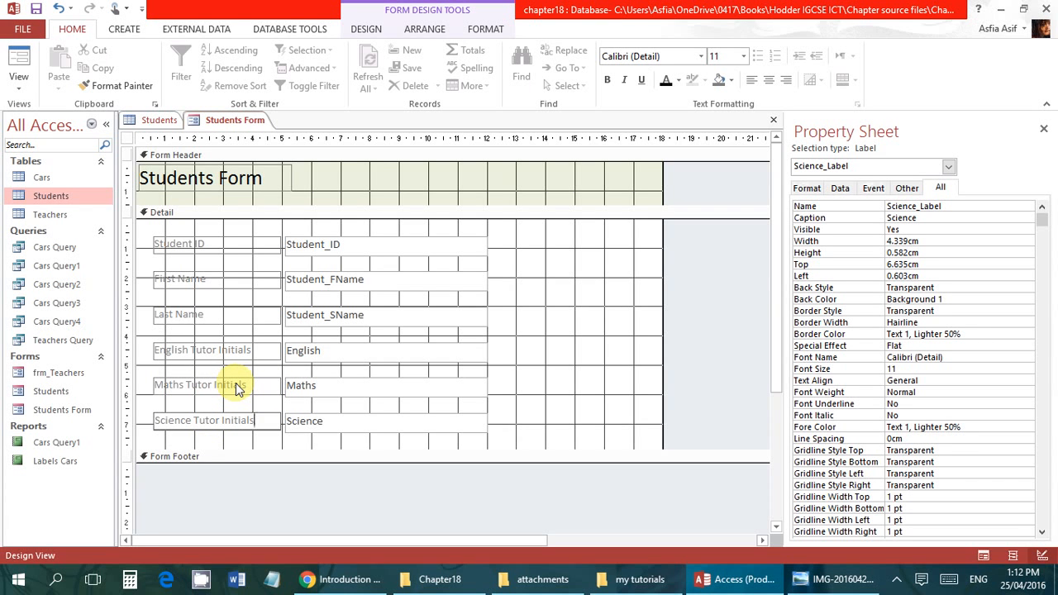
Move the First Name label and its text box up close beneath the Student ID row.
left_click(511, 289)
left_click_drag(176, 264, 356, 295)
key("Up")
key("Up")
key("Up")
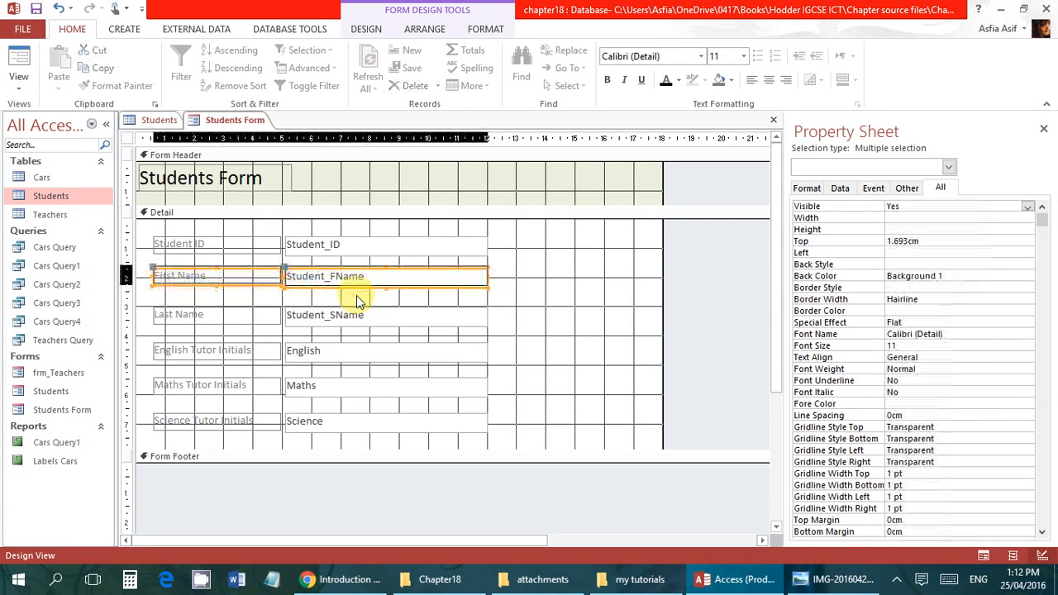
key("Up")
Move the Last Name label and its text box up beneath the First Name row, to a top position of about 2.2 cm.
left_click(338, 318)
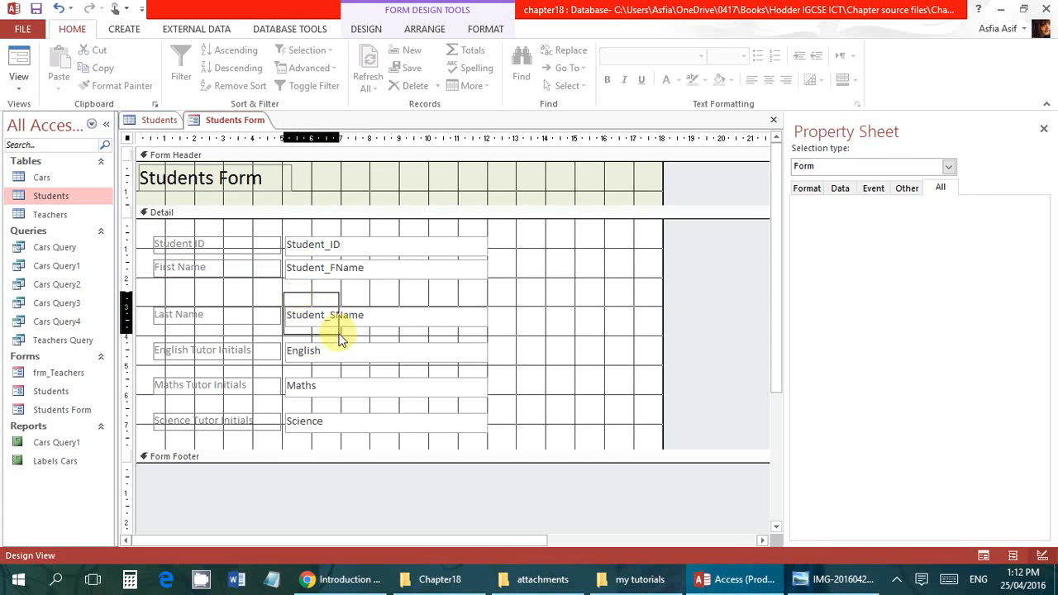
left_click_drag(261, 297, 326, 338)
key("Up")
key("Up")
key("Up")
key("Up")
key("Up")
key("Up")
key("Down")
key("Up")
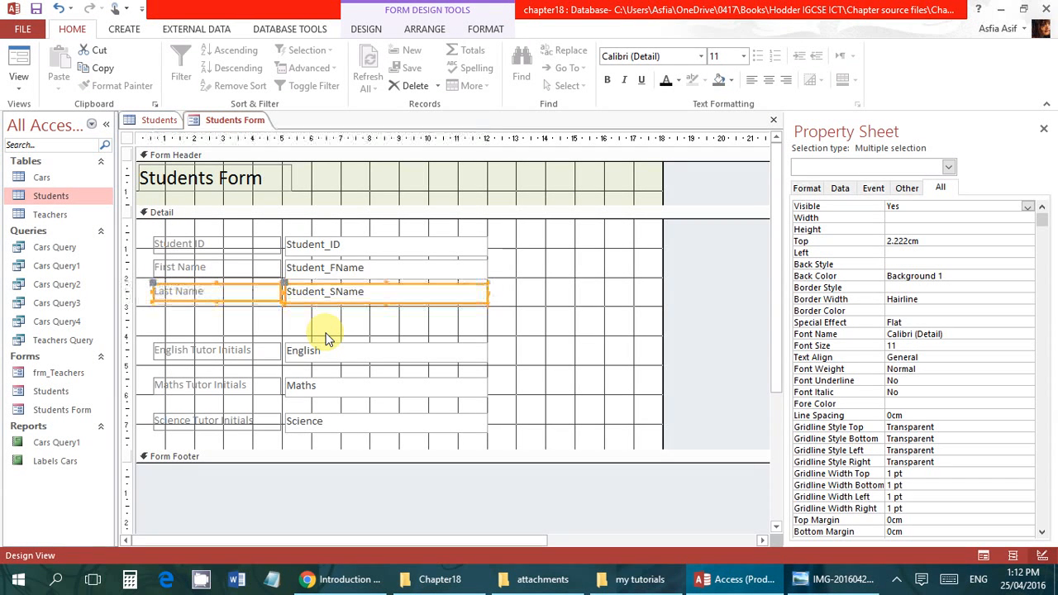
Move the English Tutor Initials label and its text box up close beneath the Last Name row.
left_click_drag(257, 332, 316, 367)
key("Up")
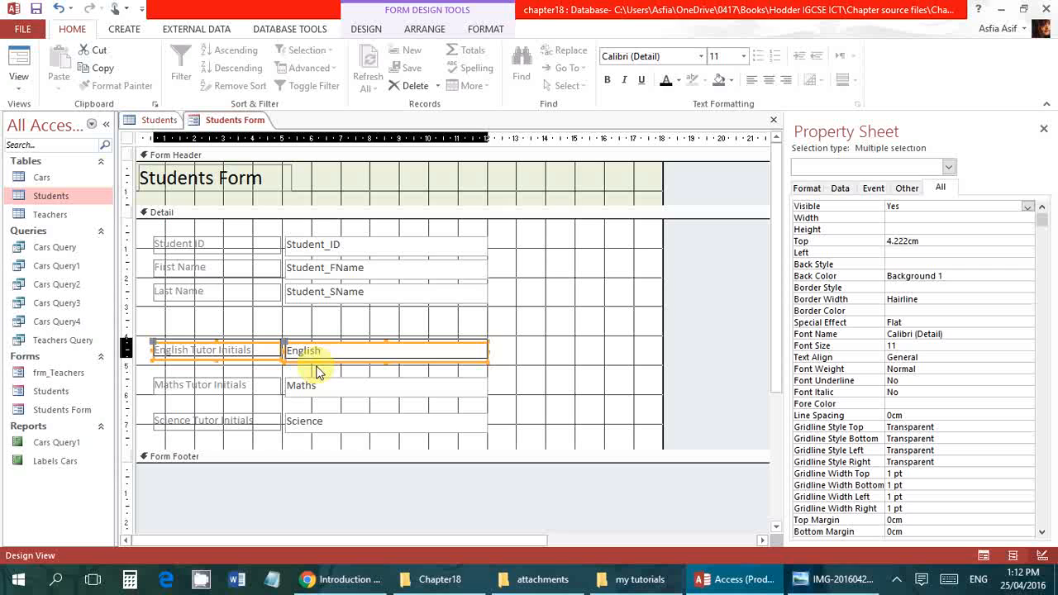
key("Up")
key("Up")
key("Up")
key("Up")
key("Up")
key("Up")
key("Up")
key("Up")
key("Up")
key("Up")
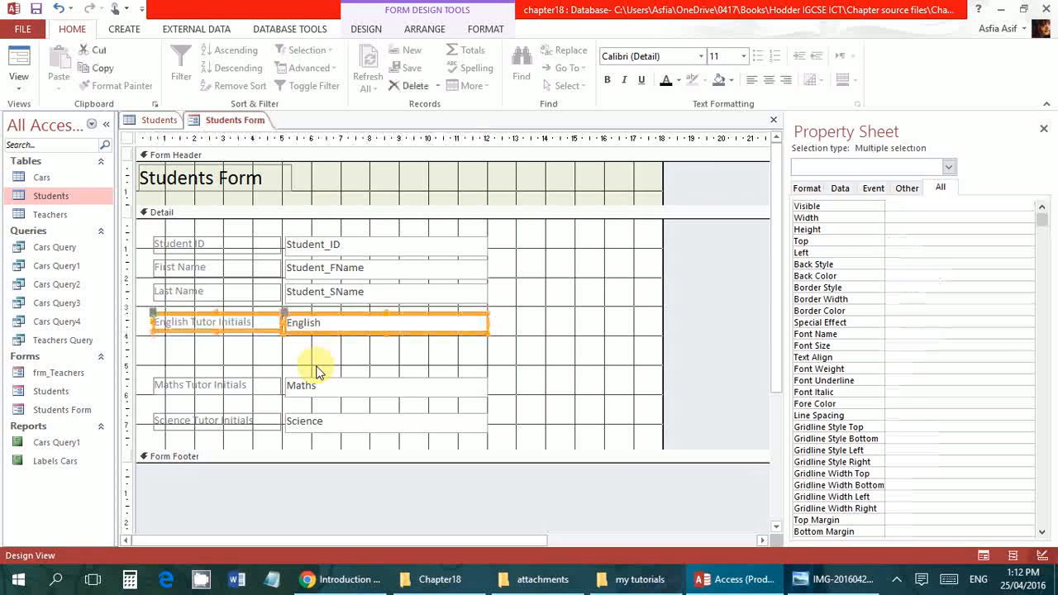
Move the Maths Tutor Initials label and its text box up beneath the English row, to a top position of about 4 cm.
left_click_drag(267, 371, 316, 402)
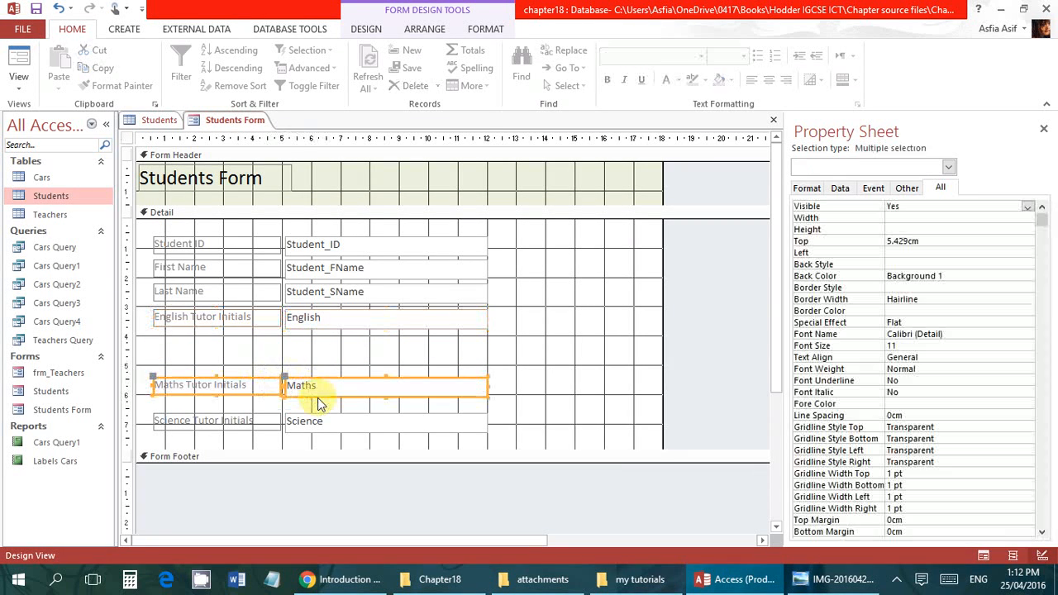
key("Up")
key("Up")
key("Up")
key("Up")
key("Up")
key("Up")
key("Up")
key("Up")
key("Up")
key("Up")
key("Up")
key("Up")
key("Up")
key("Up")
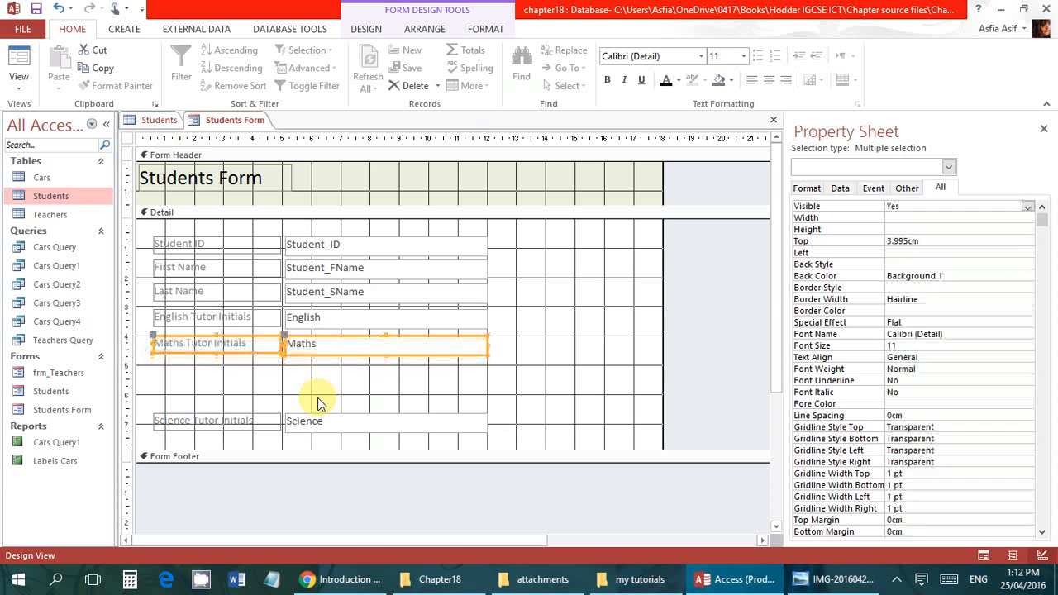
Move the Science Tutor Initials label and its text box up close beneath the Maths row.
left_click_drag(245, 407, 347, 448)
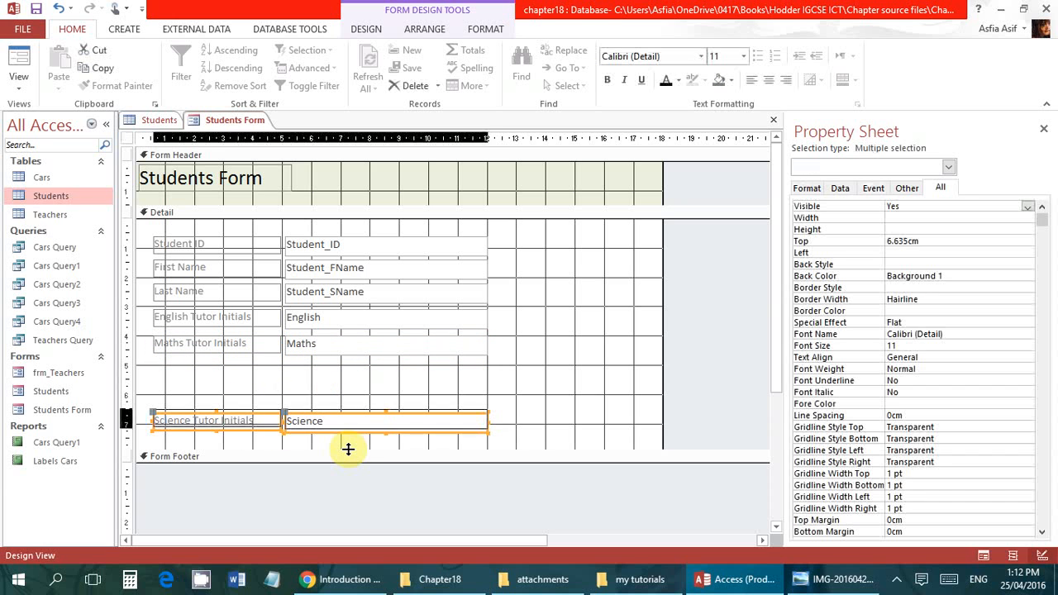
key("Up")
key("Up")
key("Up")
key("Up")
key("Up")
key("Up")
key("Up")
key("Up")
key("Up")
key("Up")
key("Up")
key("Up")
key("Up")
key("Up")
key("Up")
key("Up")
key("Up")
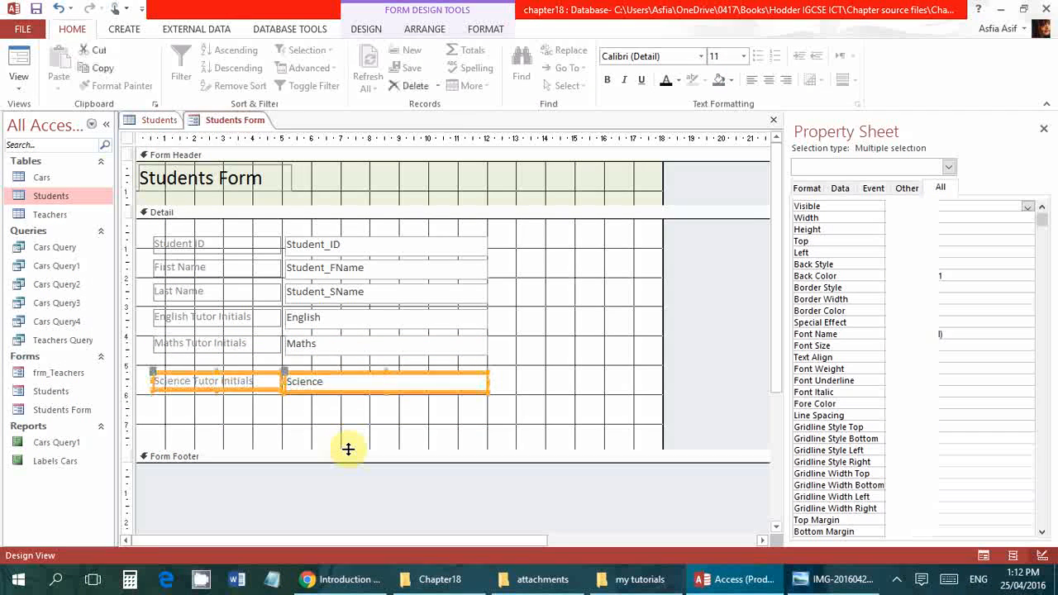
left_click(402, 438)
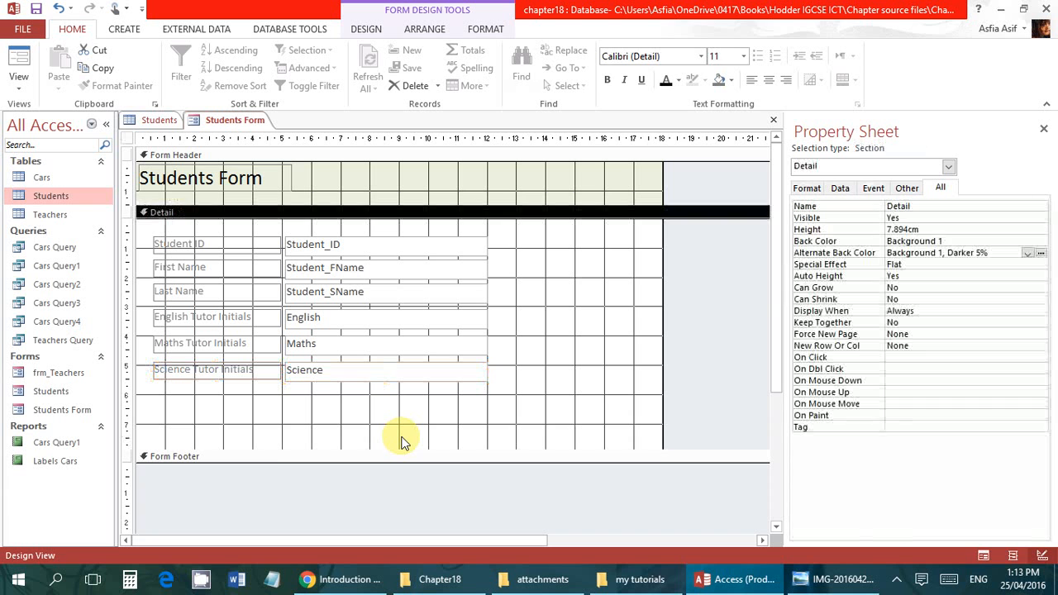
Open the form footer to about 1.2 cm high and add a label reading "Name, candidate number, centre number".
left_click(261, 458)
left_click_drag(310, 464, 317, 496)
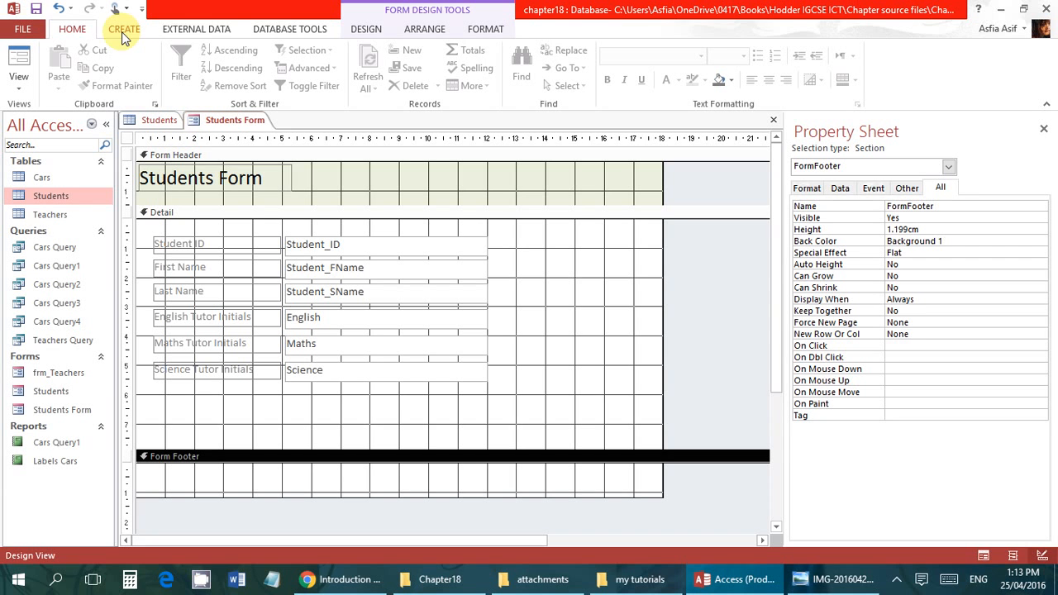
left_click(386, 32)
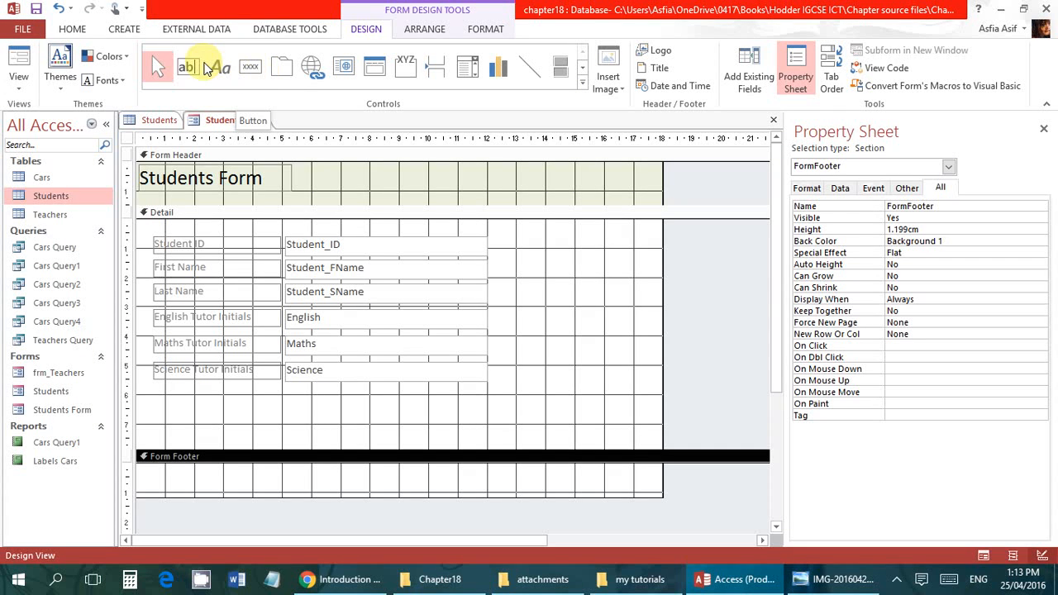
left_click(219, 75)
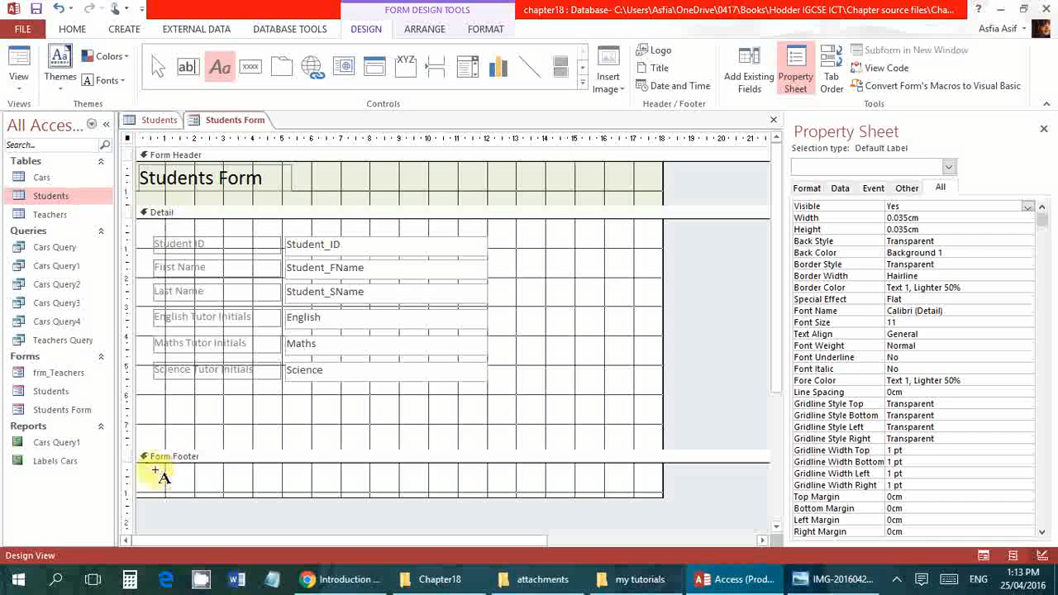
left_click_drag(142, 470, 322, 491)
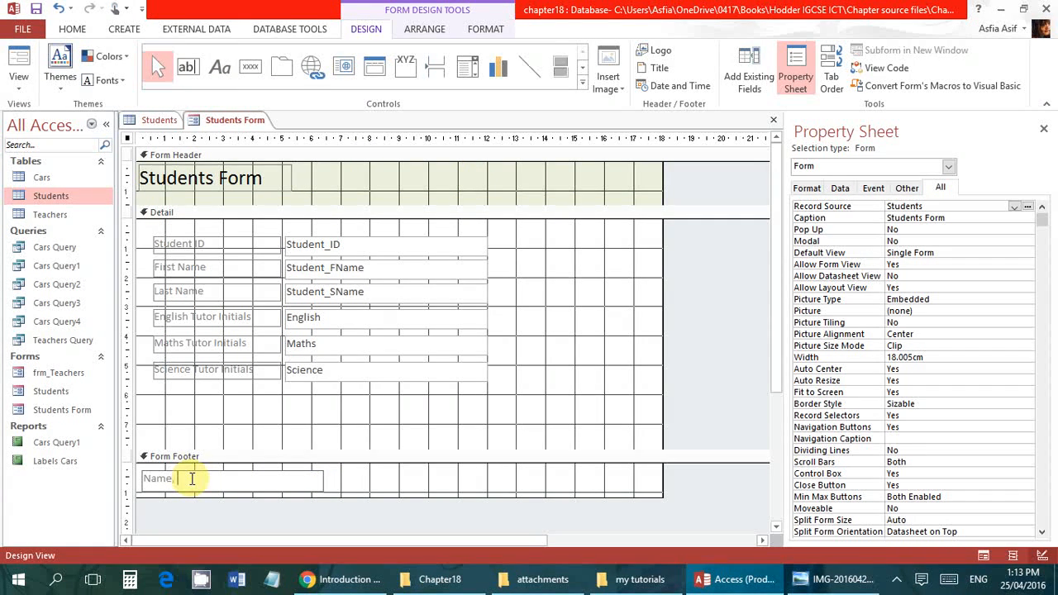
type("Name, candidate number, centre number")
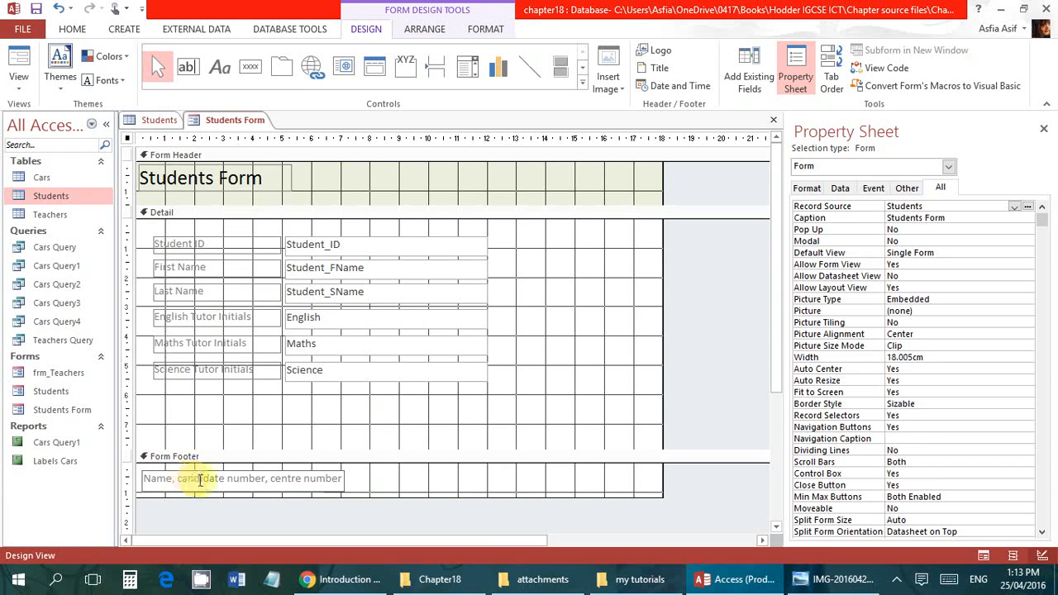
left_click(263, 482)
left_click(397, 489)
Change the font colour of the footer label to black.
left_click(284, 478)
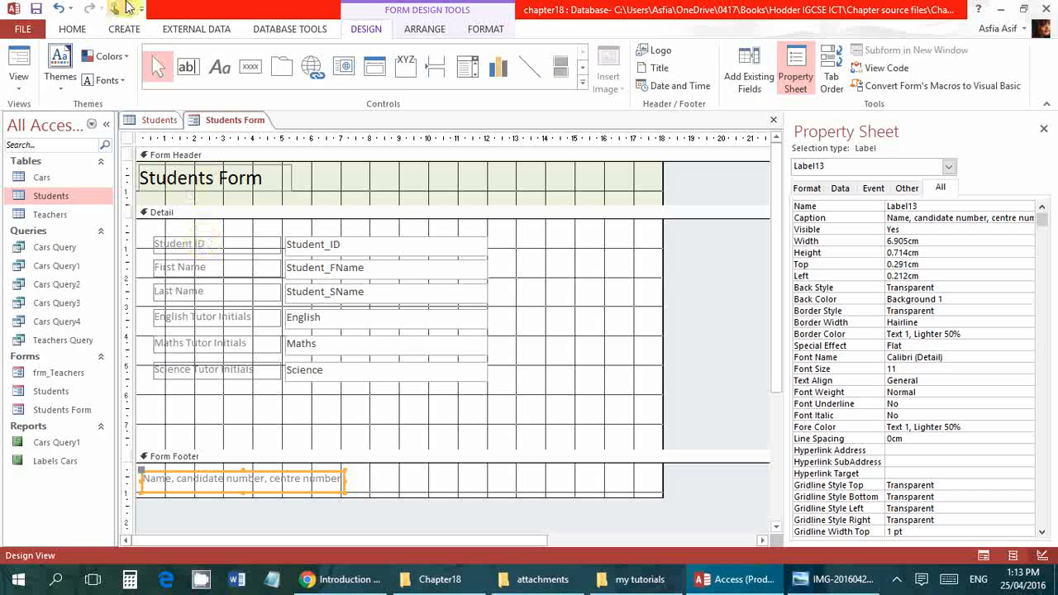
left_click(74, 30)
left_click(666, 80)
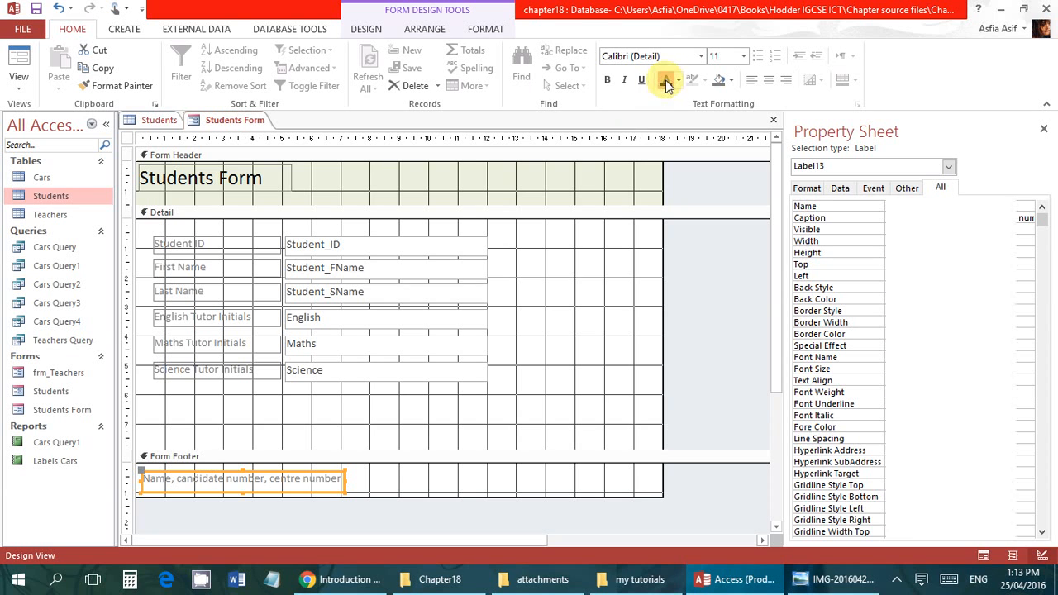
Apply the black font colour to all labels and text boxes in the Detail section.
left_click_drag(368, 405, 173, 228)
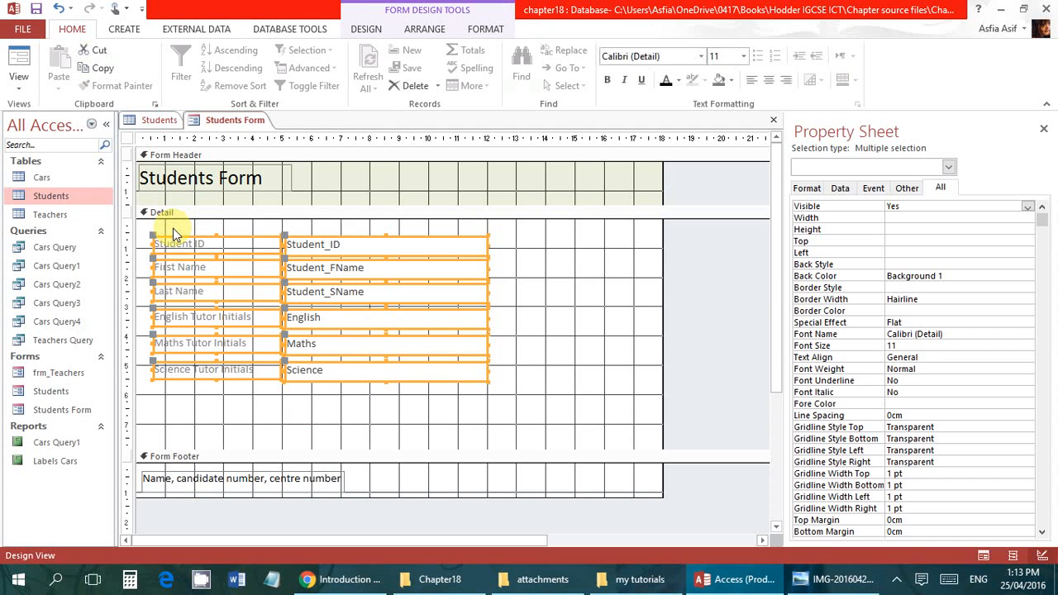
left_click(665, 83)
left_click(531, 323)
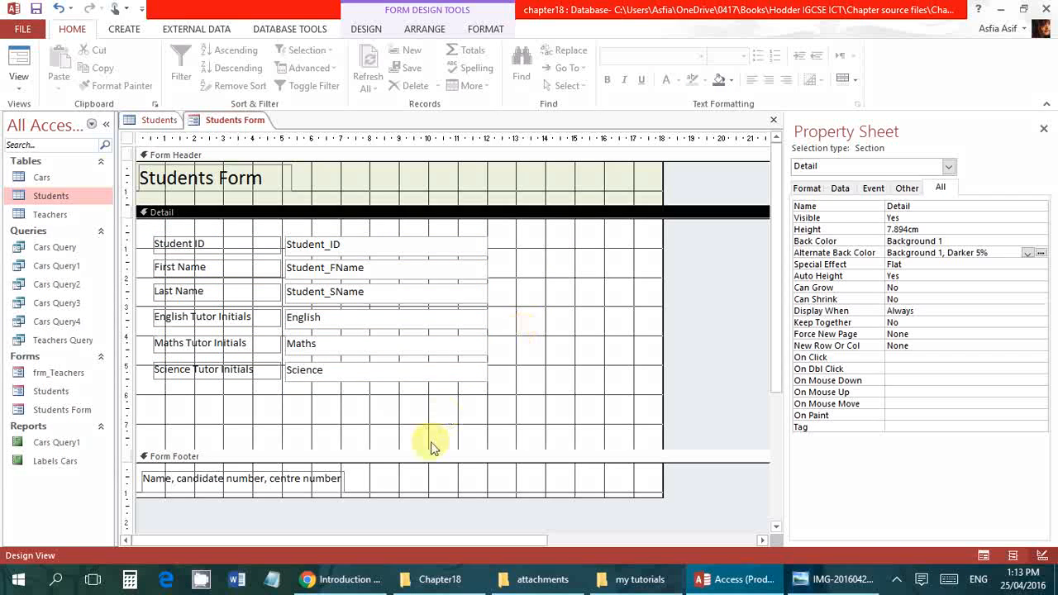
Insert an automatic date in the long format (25 April 2016) without the time.
left_click(439, 489)
left_click(554, 490)
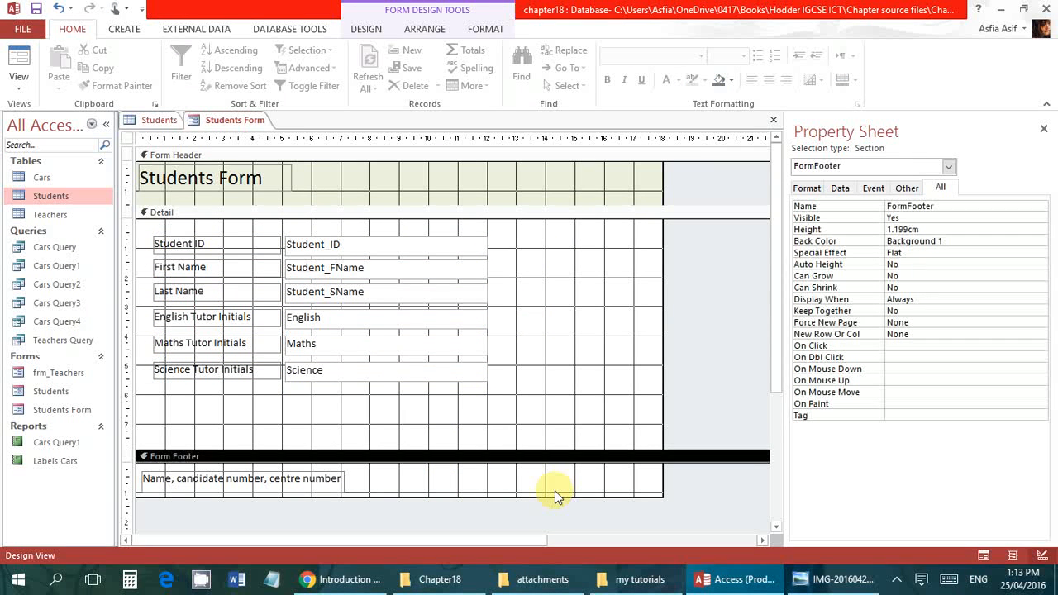
left_click(366, 29)
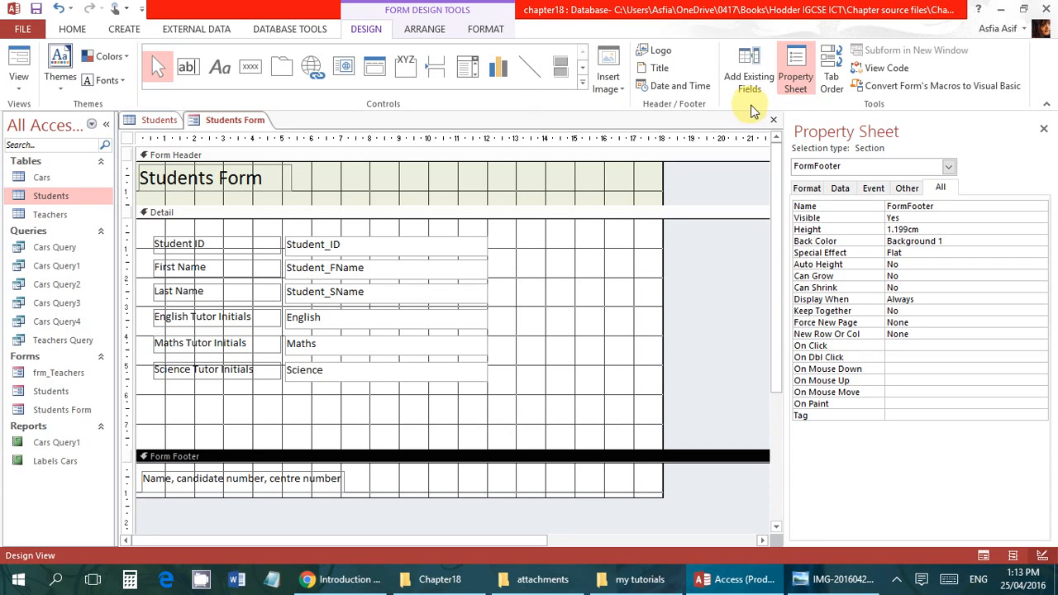
left_click(692, 87)
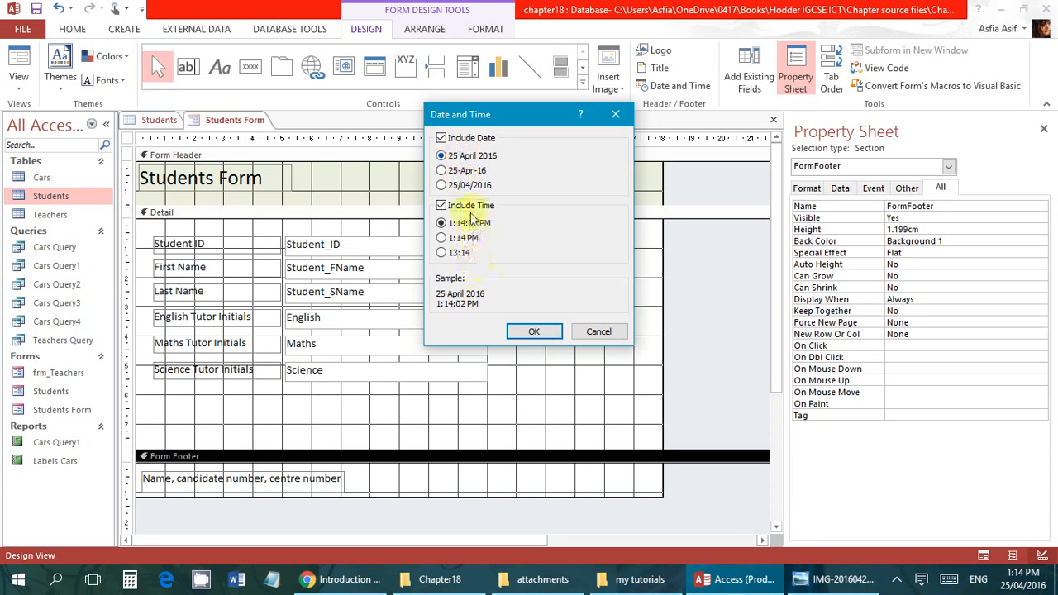
left_click(451, 205)
left_click(533, 334)
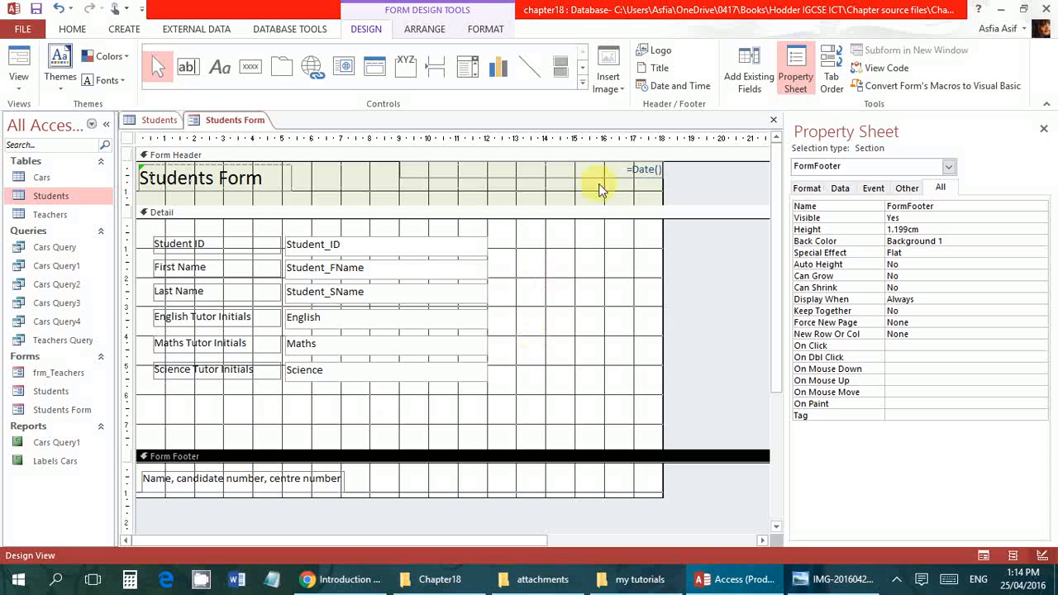
Move the date box from the form header into the right end of the form footer and narrow it to about 3.9 cm.
left_click(629, 172)
left_click_drag(632, 178, 630, 485)
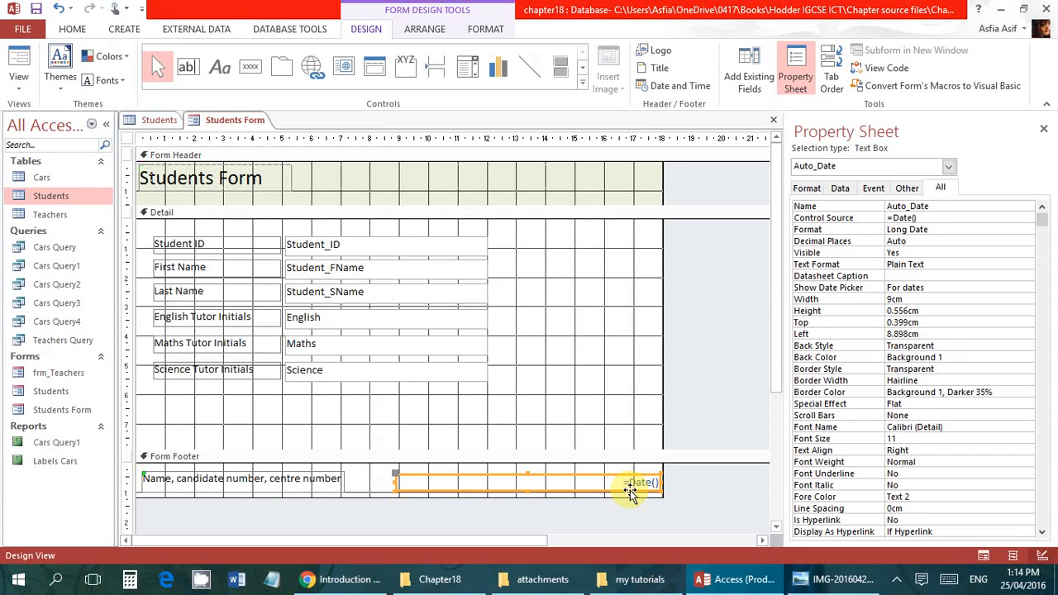
left_click_drag(396, 482, 546, 481)
left_click(626, 481)
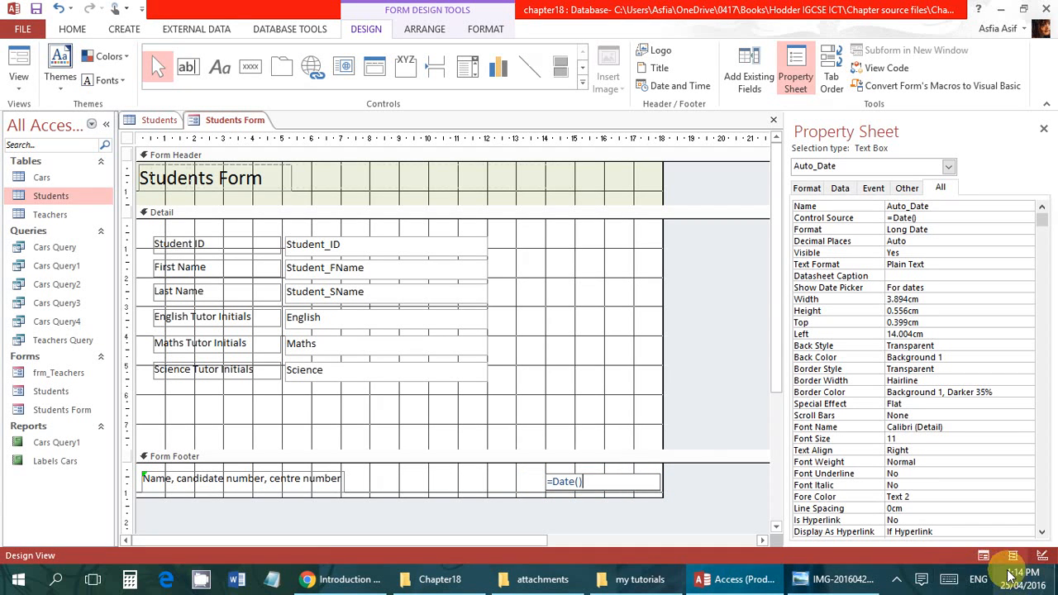
Extend the Detail section's height to about 8.6 cm.
left_click(567, 361)
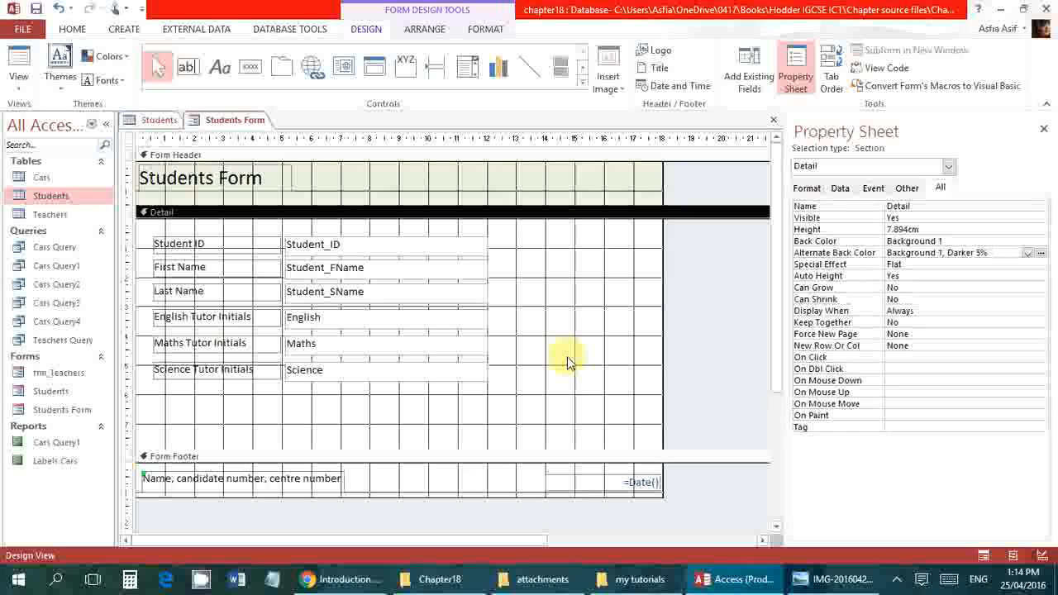
left_click_drag(378, 448, 378, 469)
left_click(347, 430)
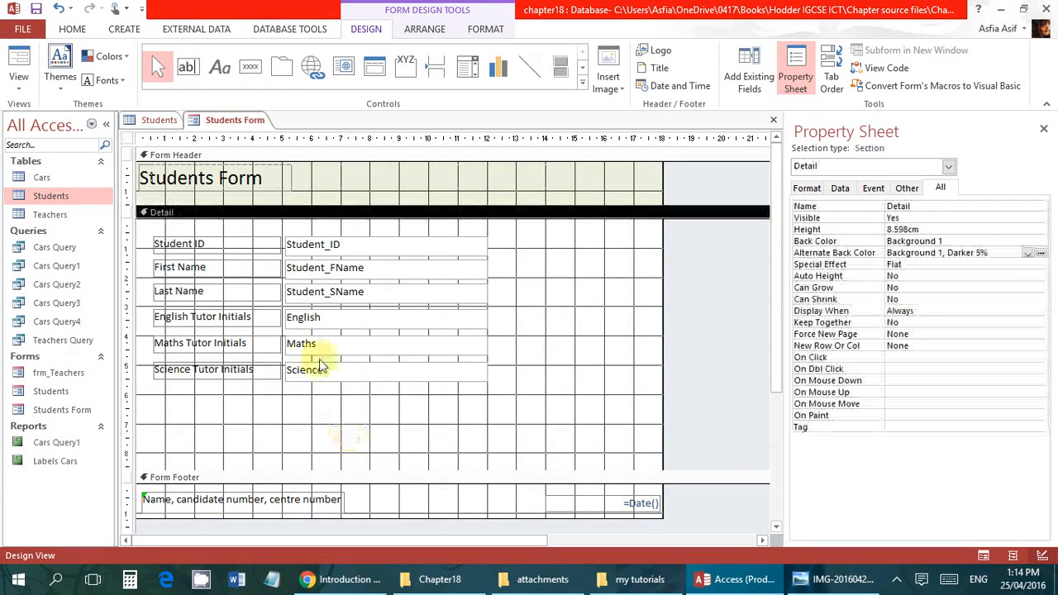
Examine the property categories available for the Detail and Form Header sections.
left_click(208, 228)
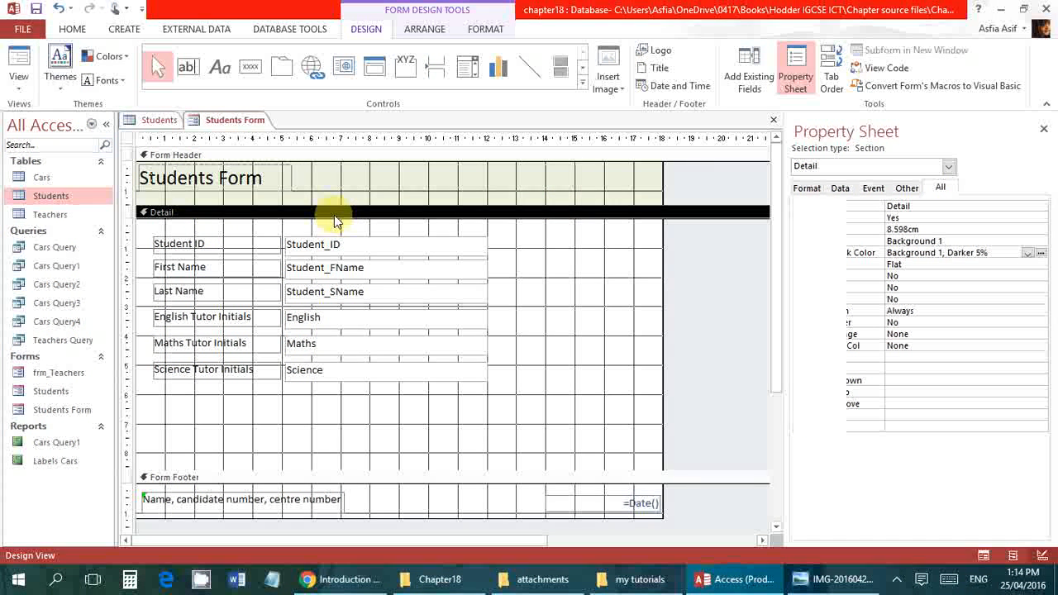
left_click(840, 189)
left_click(815, 188)
left_click(907, 189)
left_click(940, 188)
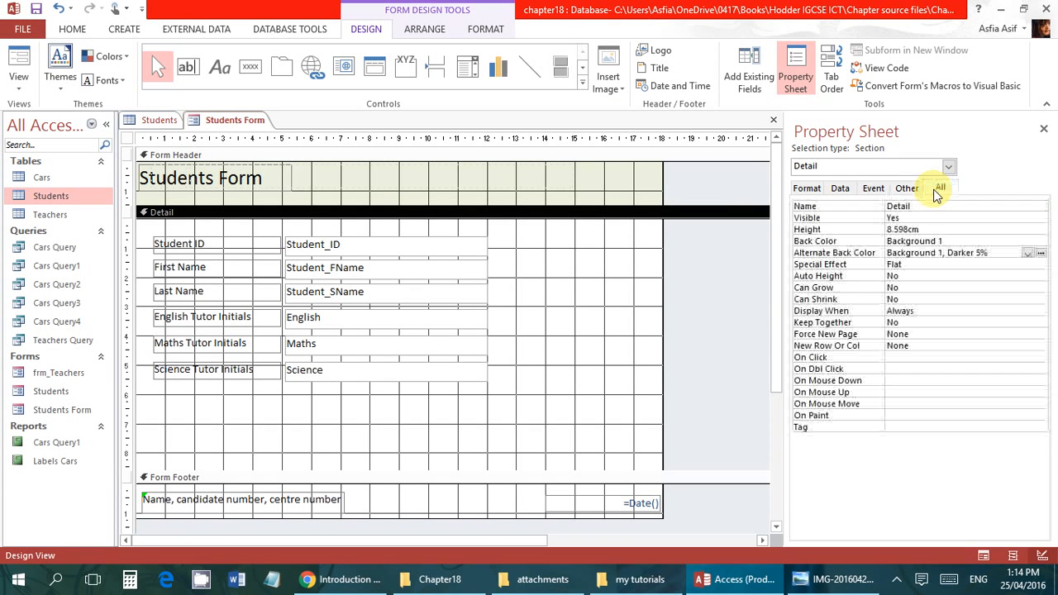
left_click(617, 174)
left_click(840, 188)
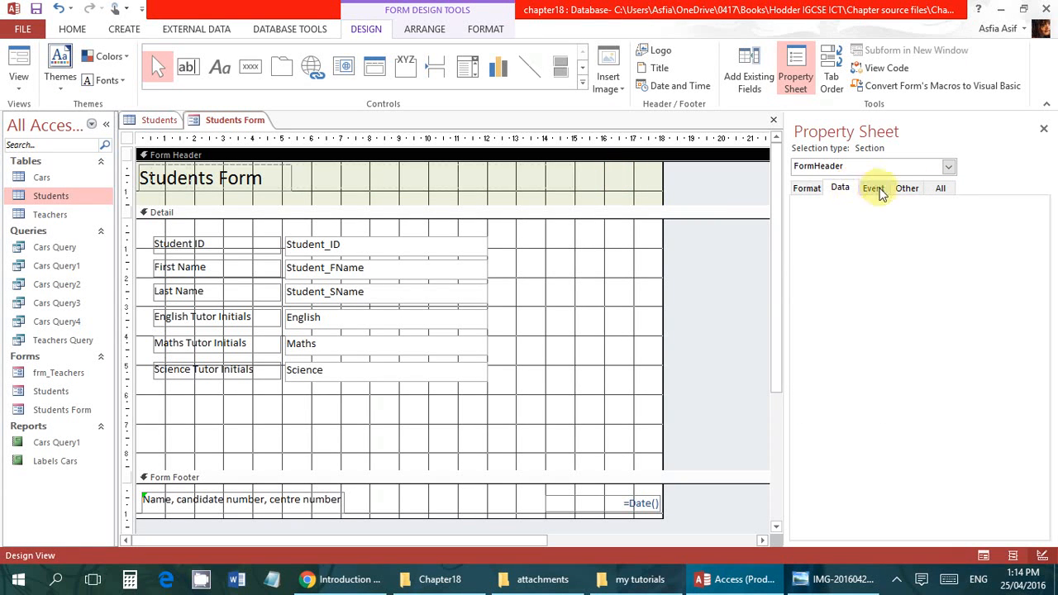
left_click(872, 188)
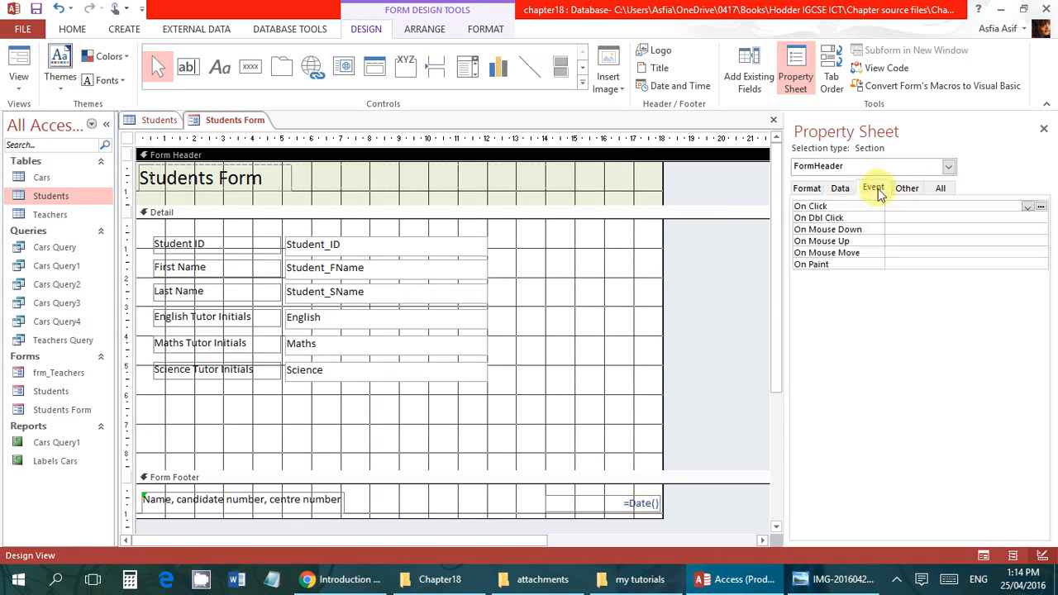
left_click(154, 213)
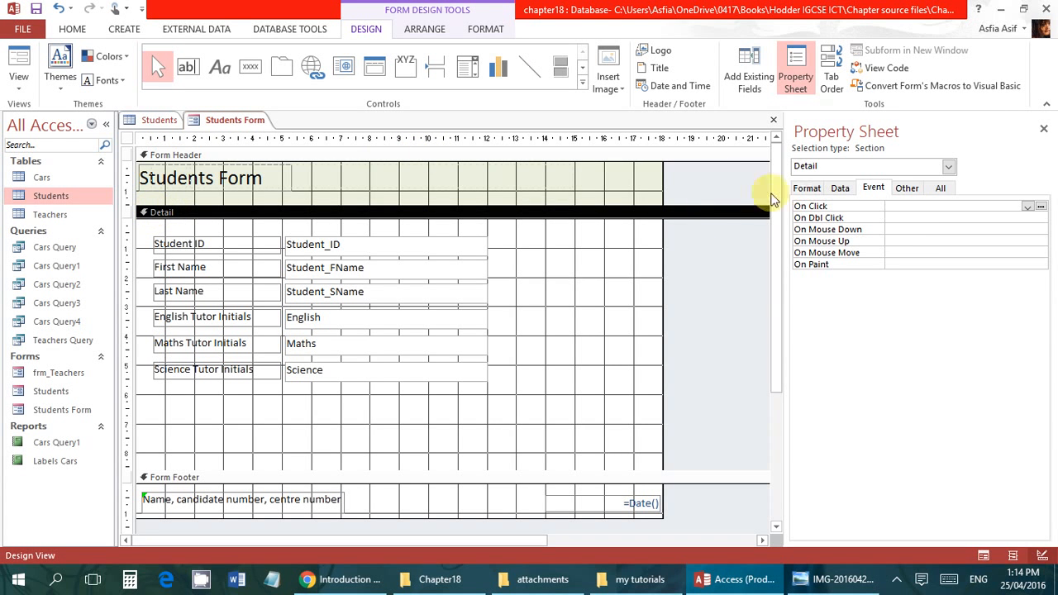
left_click(833, 189)
left_click(802, 190)
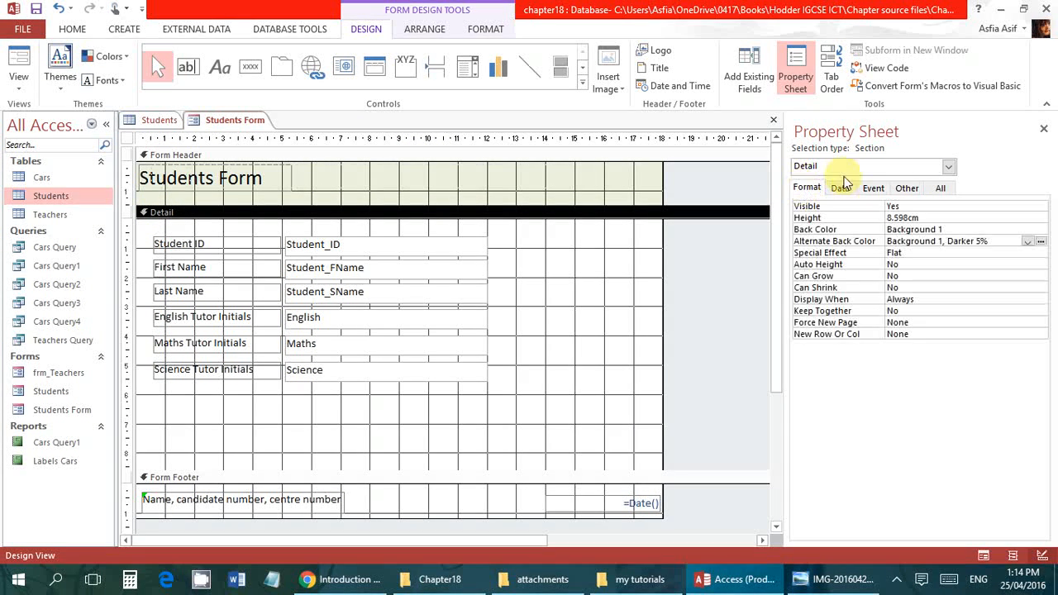
Show the format properties of the whole form instead of those of the Detail section.
left_click(927, 166)
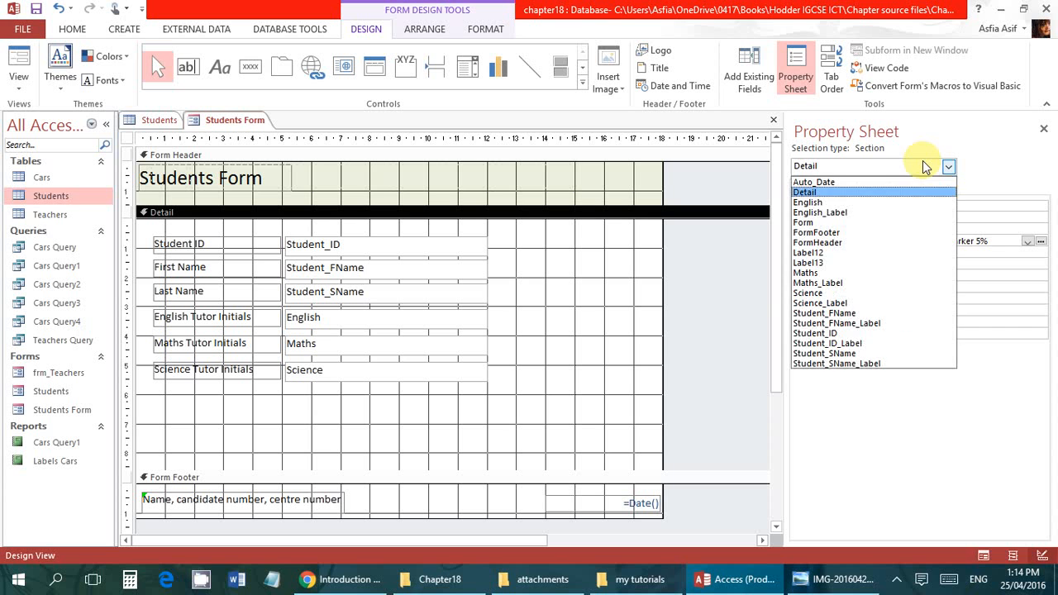
left_click(901, 223)
left_click(889, 166)
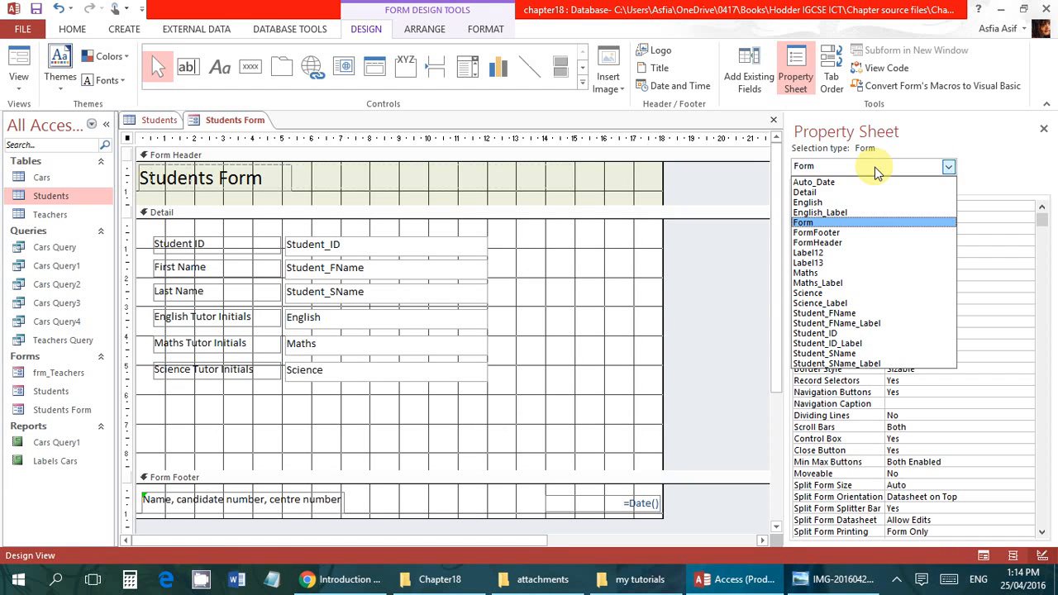
left_click(579, 182)
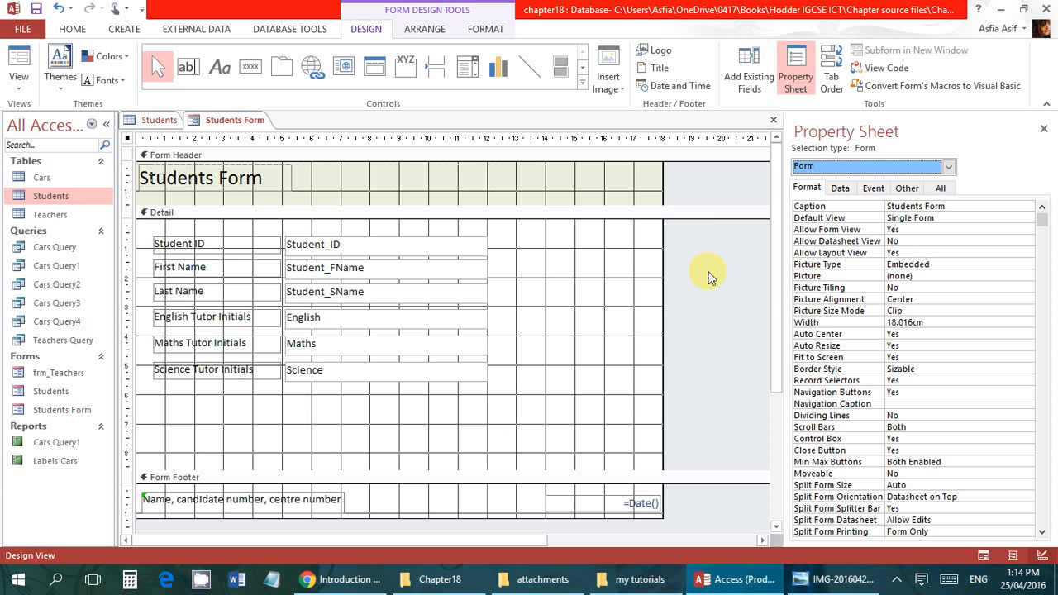
left_click(946, 168)
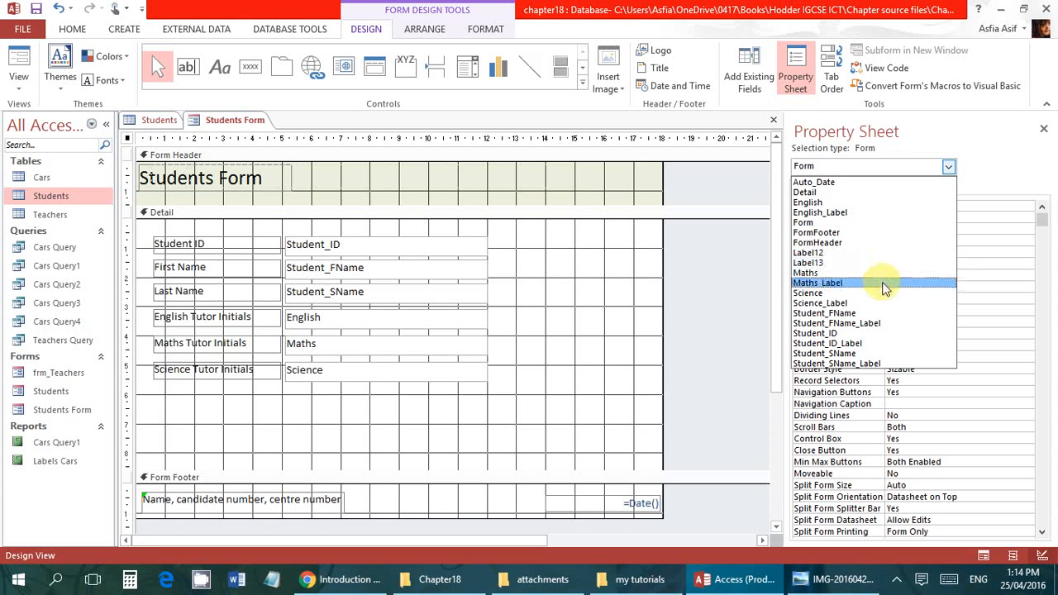
left_click(874, 221)
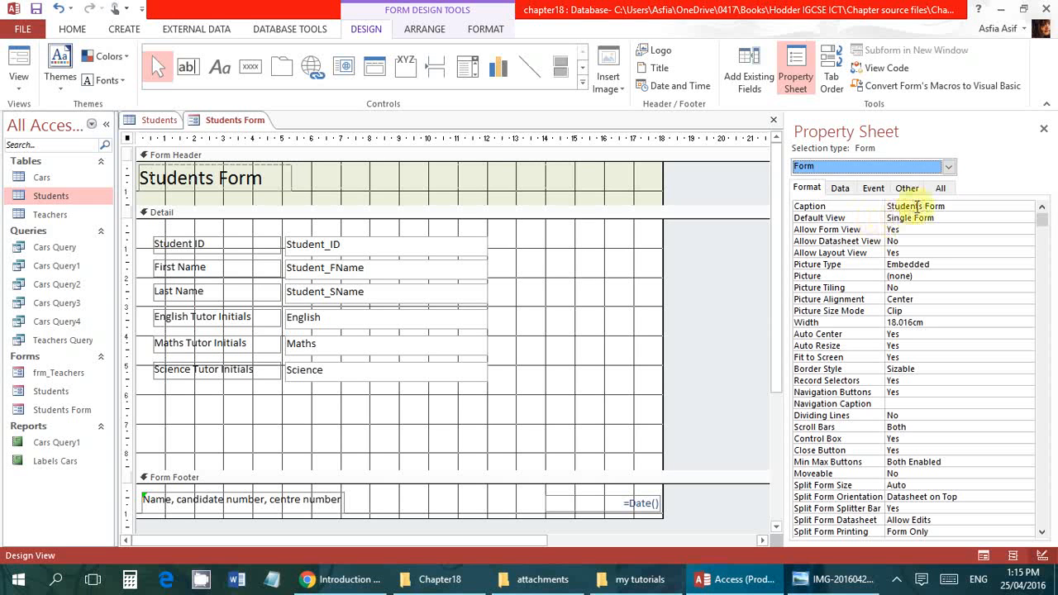
Examine the form's caption property and the options available for its default view.
left_click(955, 208)
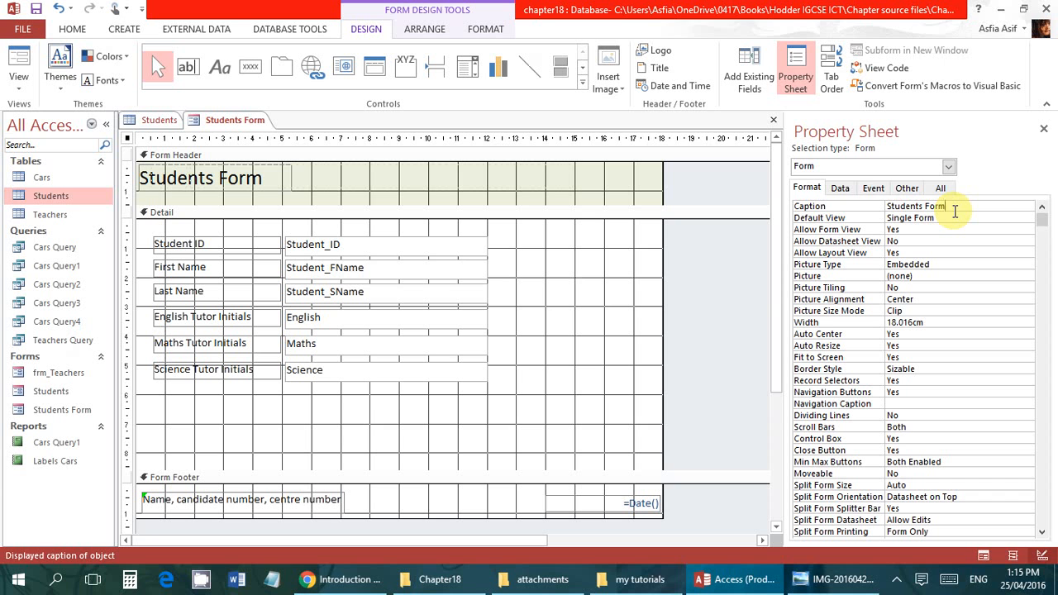
left_click(1023, 219)
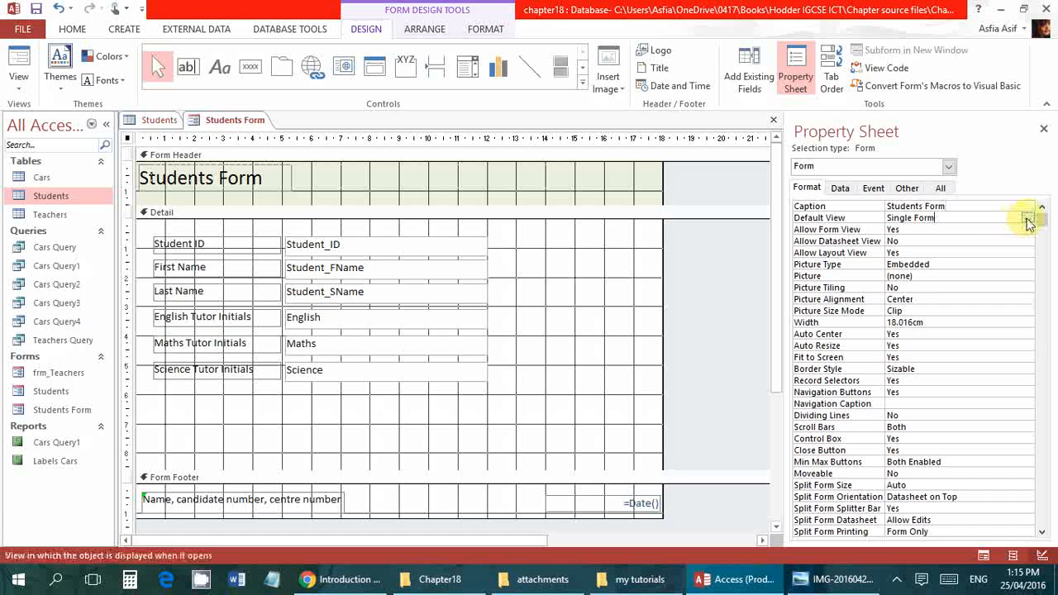
left_click(1027, 220)
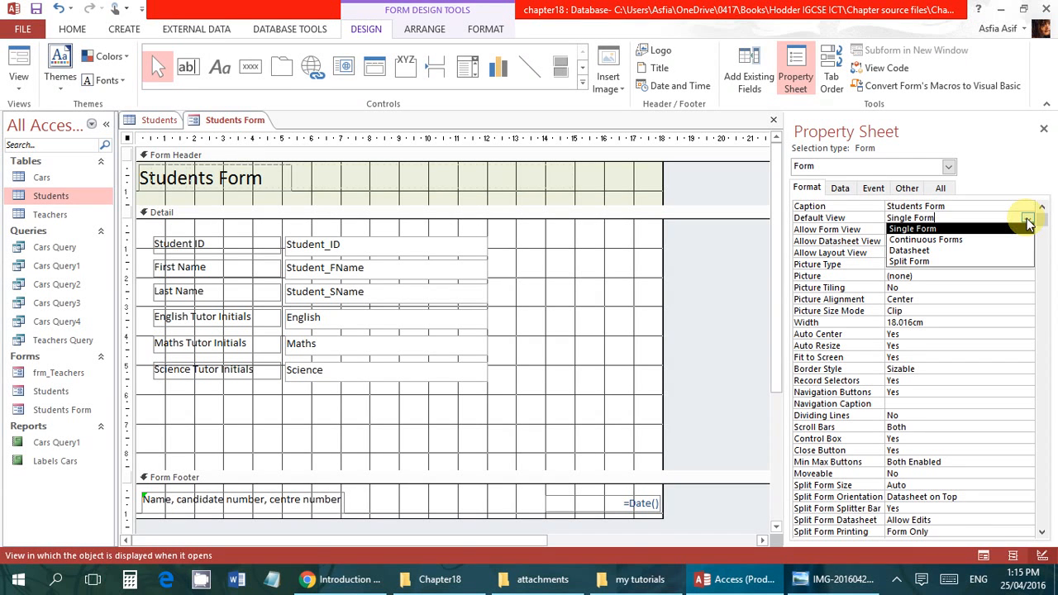
left_click(1012, 173)
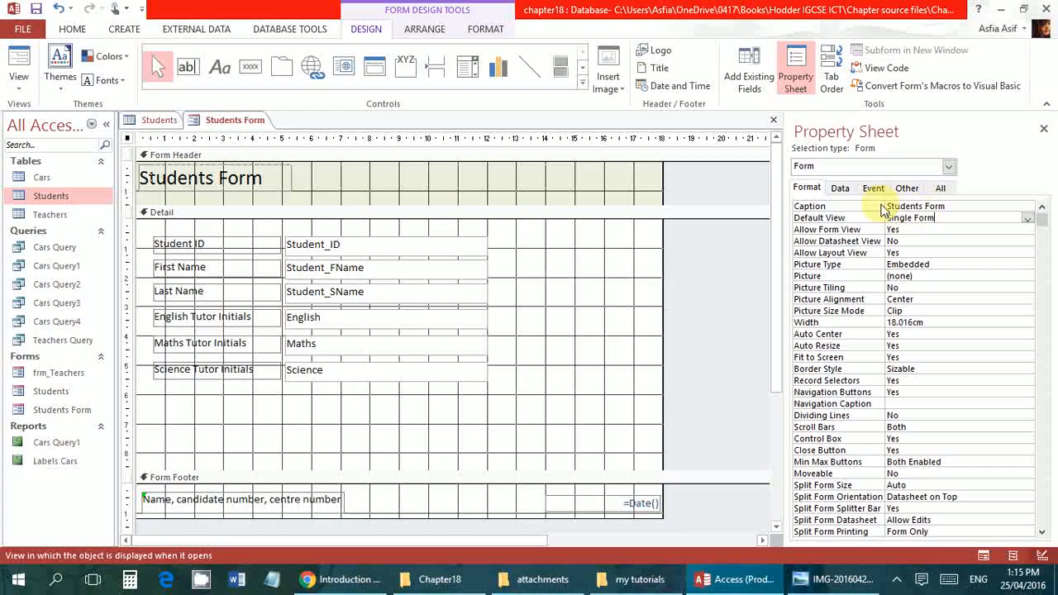
Show the form's data properties and examine the tables and queries available as its record source.
left_click(840, 189)
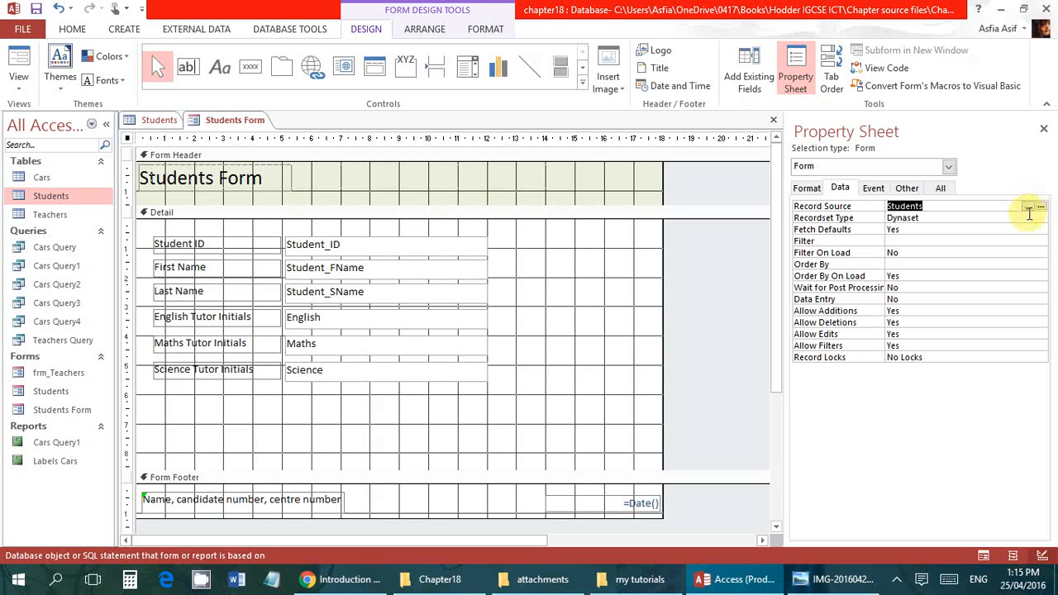
left_click(1029, 212)
left_click(1029, 207)
left_click(1030, 210)
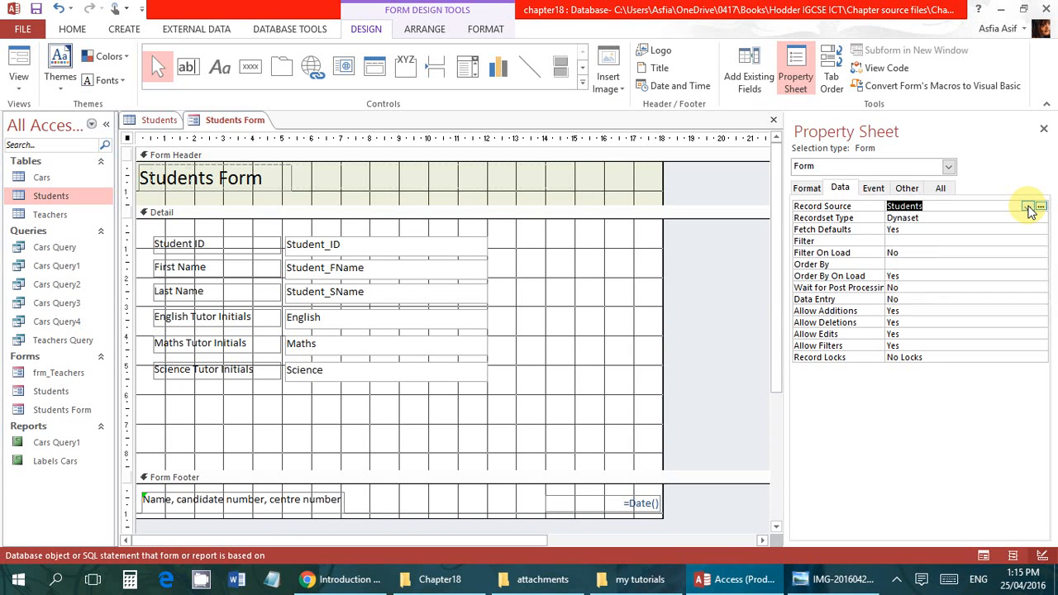
left_click(1028, 208)
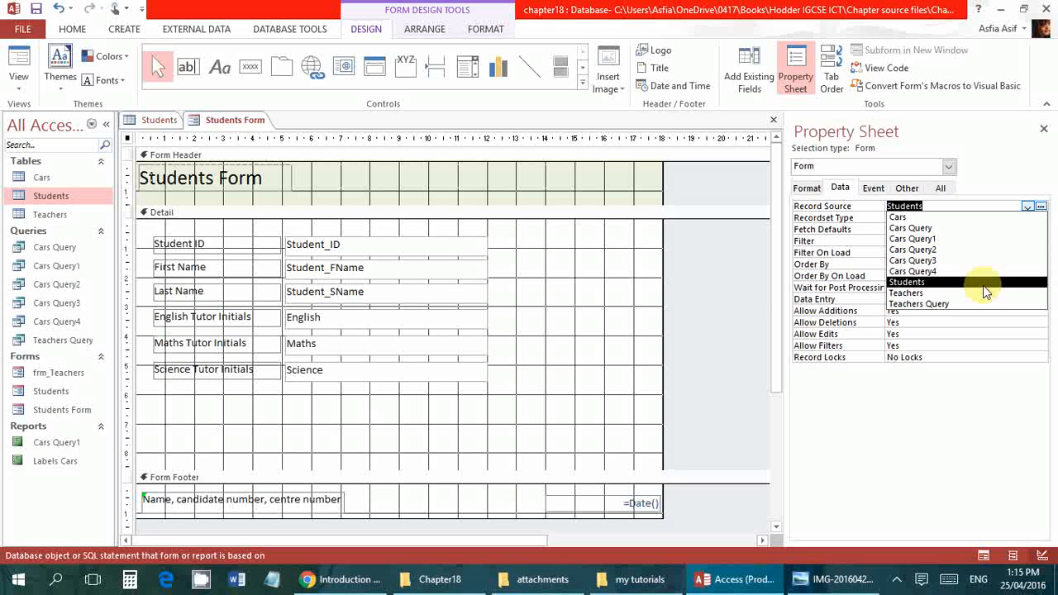
left_click(975, 189)
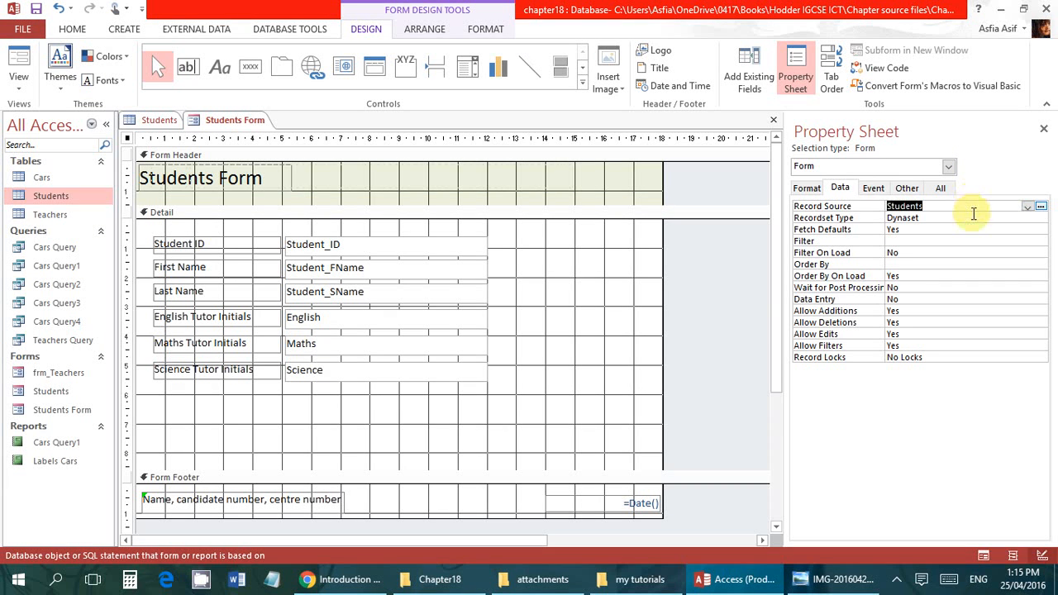
Check the form's recordset type property, review the record source choices again, and return to the Detail section.
left_click(969, 217)
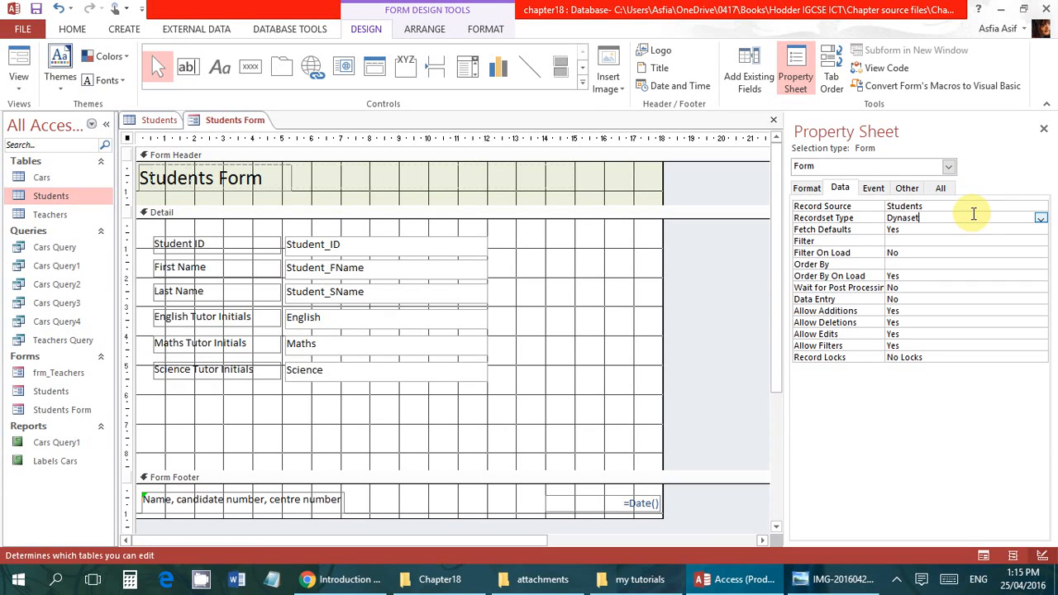
left_click(1041, 219)
left_click(1042, 220)
left_click(1025, 205)
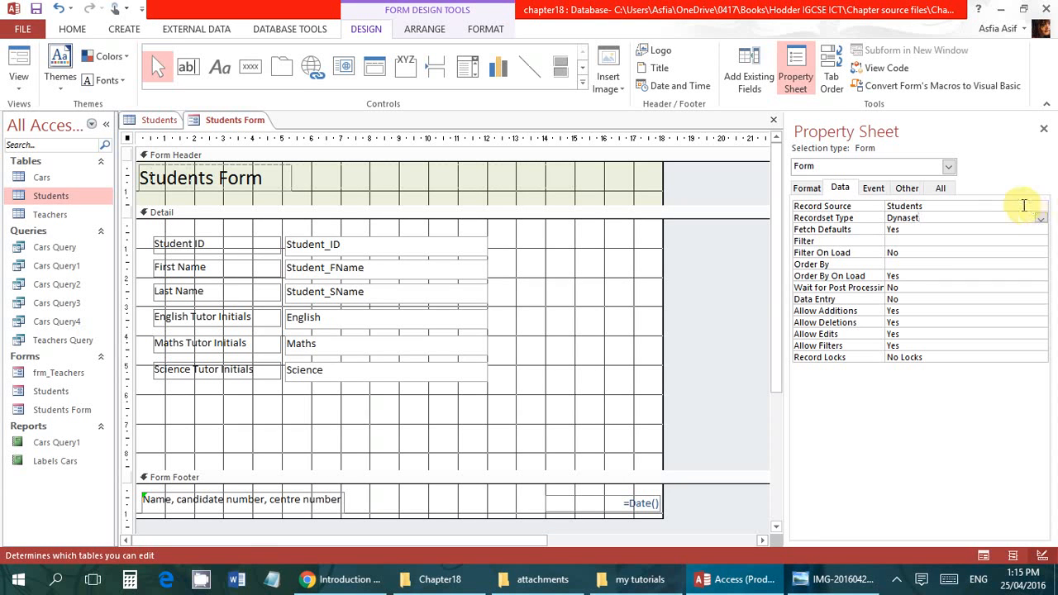
left_click(1028, 206)
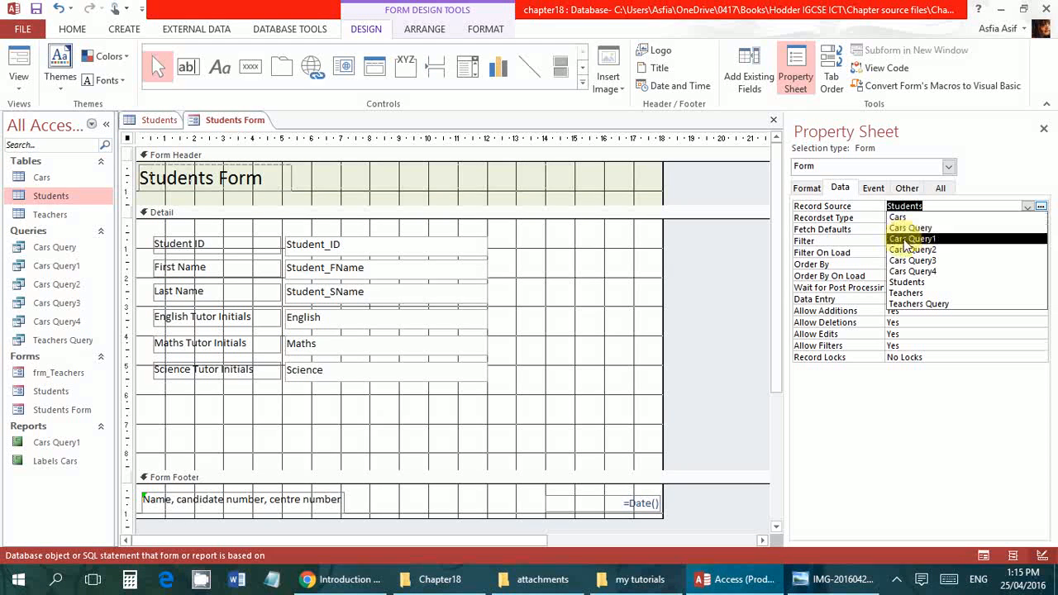
left_click(713, 307)
left_click(521, 307)
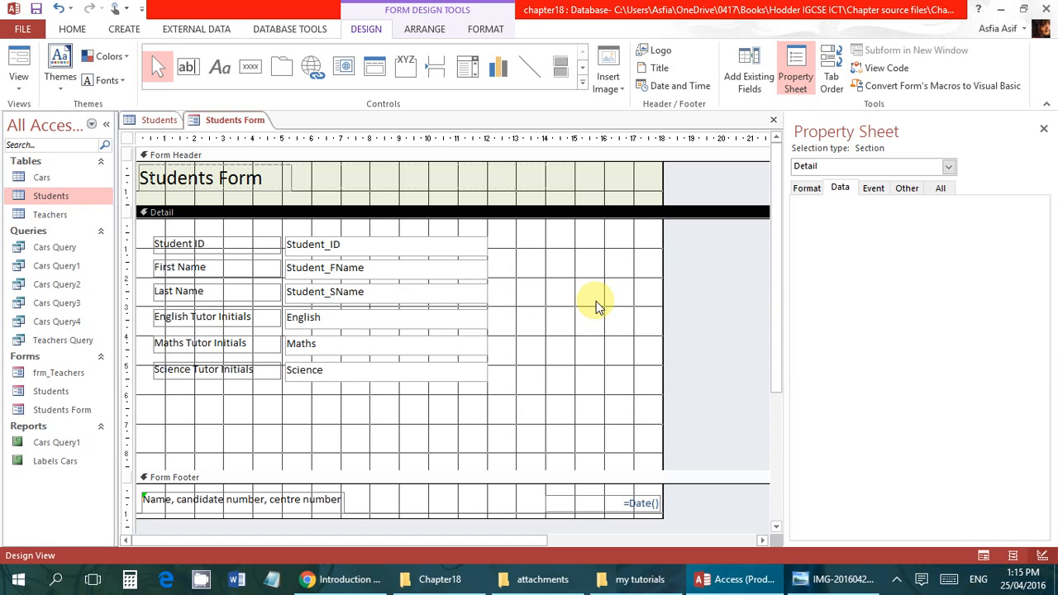
Compare the Student_ID text box on the form with the Student_ID column in the Students table.
left_click(65, 195)
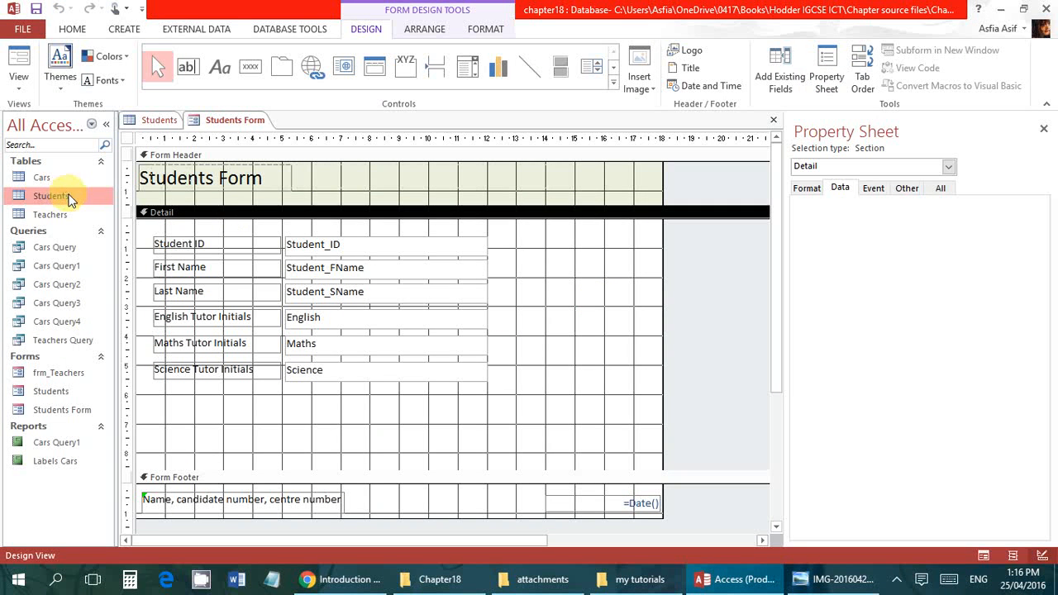
left_click(380, 247)
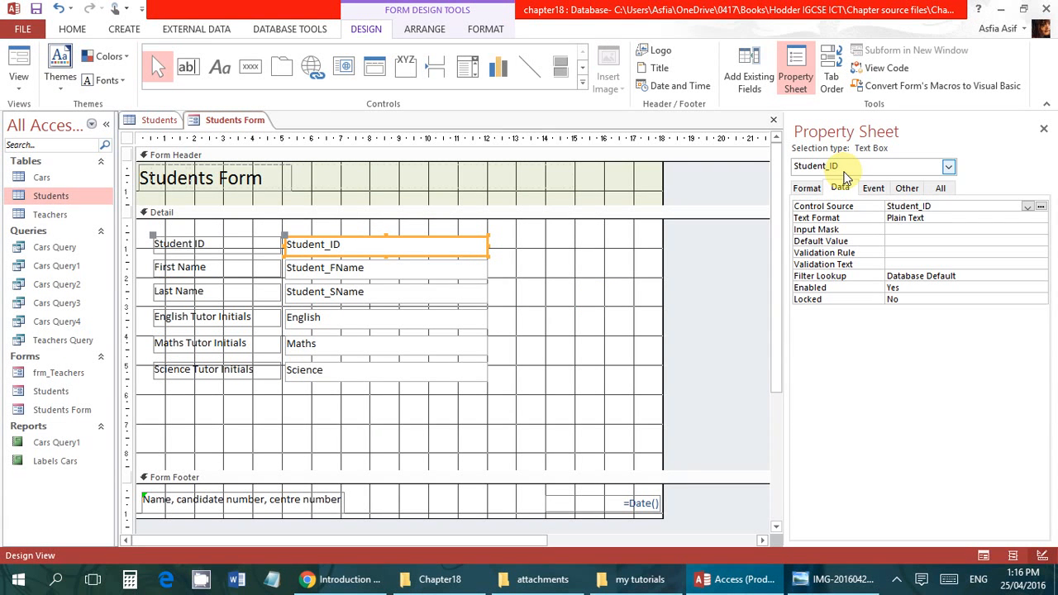
left_click(159, 120)
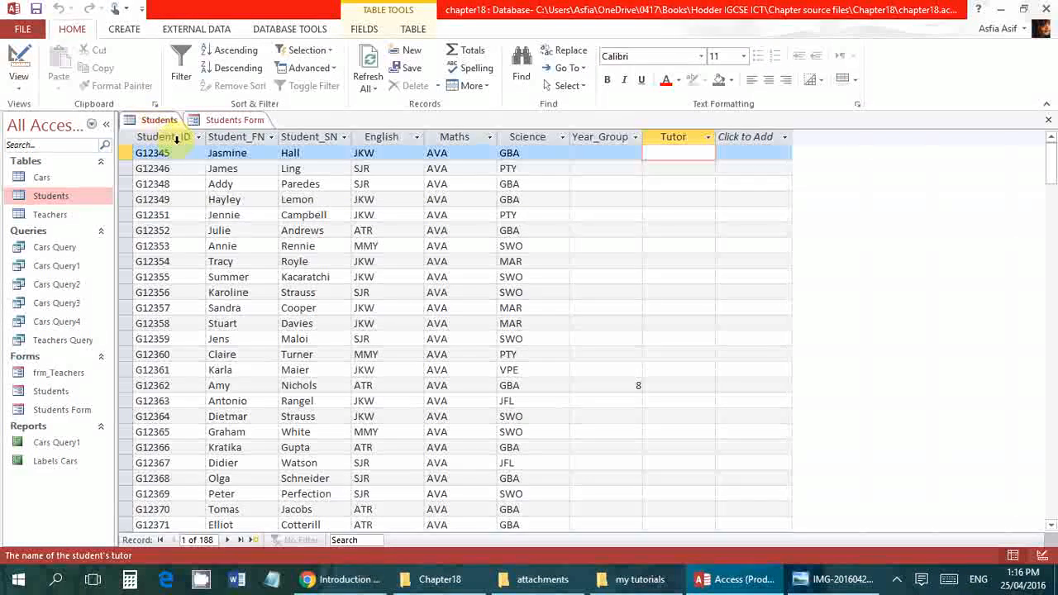
left_click(177, 138)
left_click(223, 120)
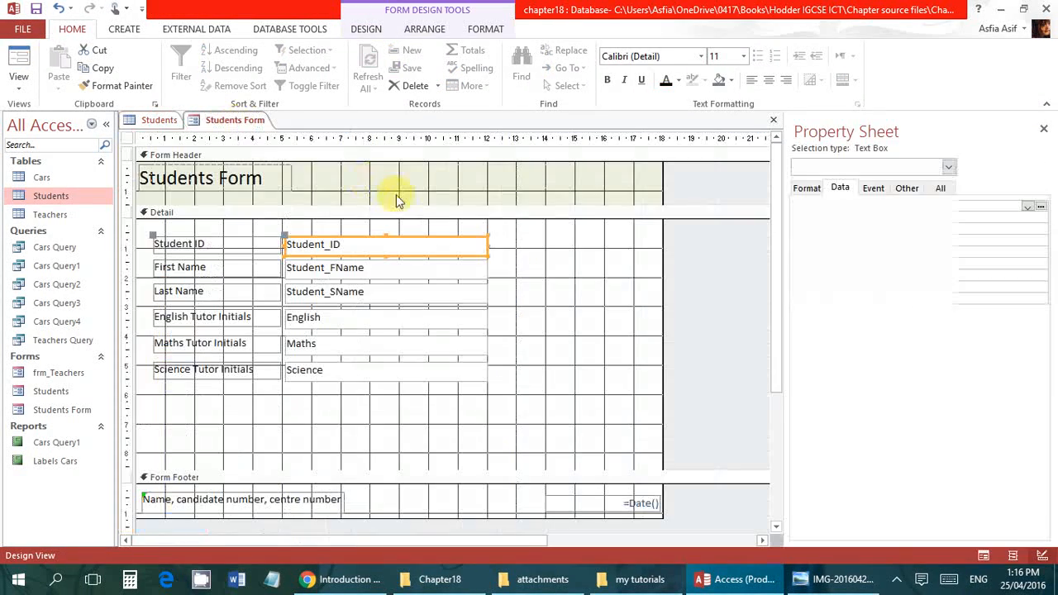
left_click(151, 120)
left_click(185, 152)
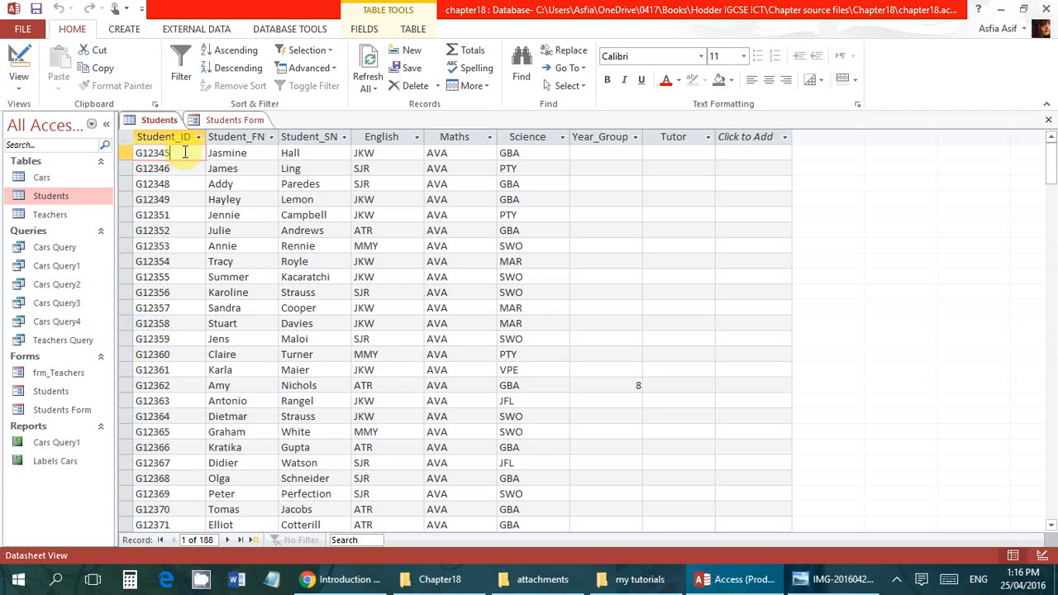
left_click(230, 122)
Examine the fields available as the Student_ID text box's control source, and compare them with the form's record source.
left_click(431, 246)
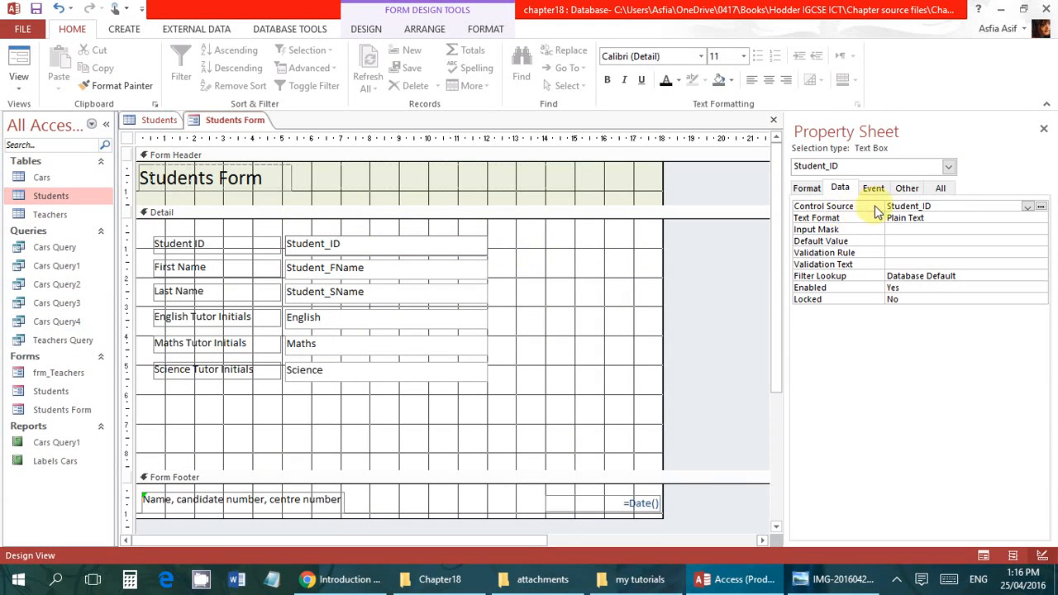
left_click(1028, 208)
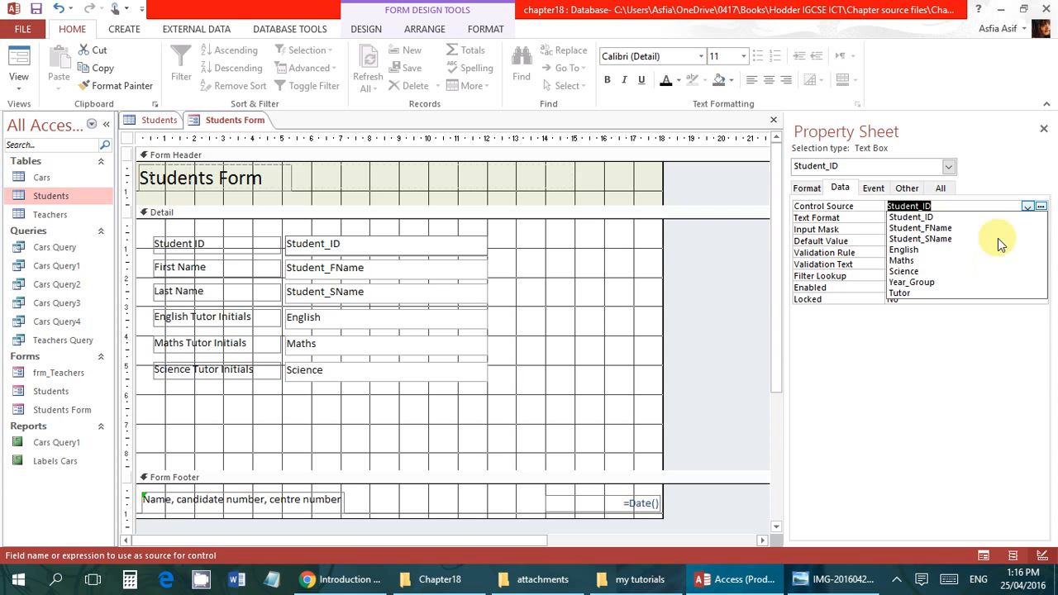
left_click(928, 164)
left_click(875, 221)
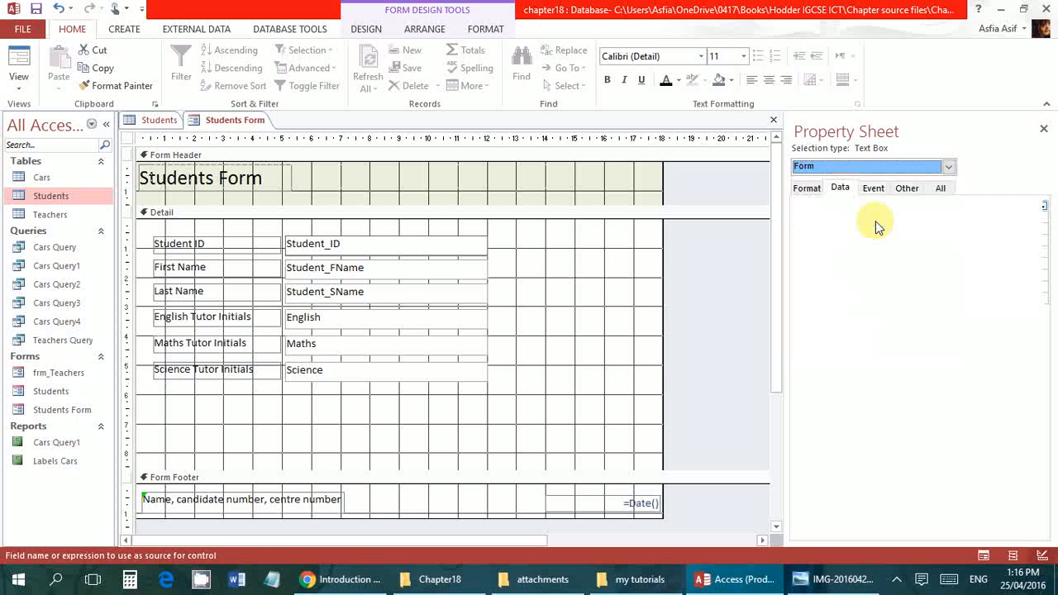
left_click(964, 209)
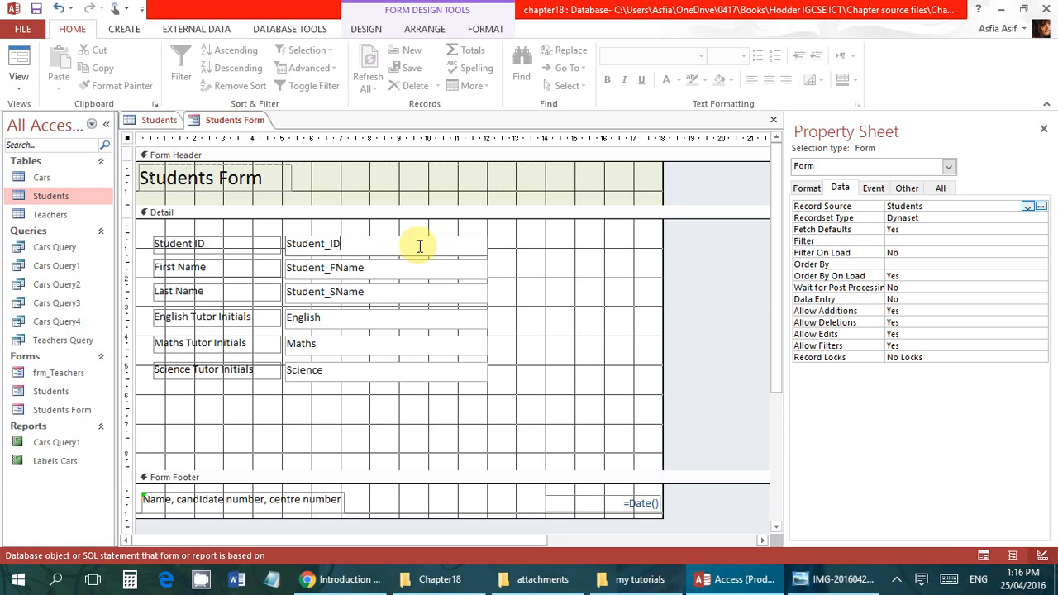
Review the control source choices of the Student_ID text box once more without changing the field.
left_click(538, 276)
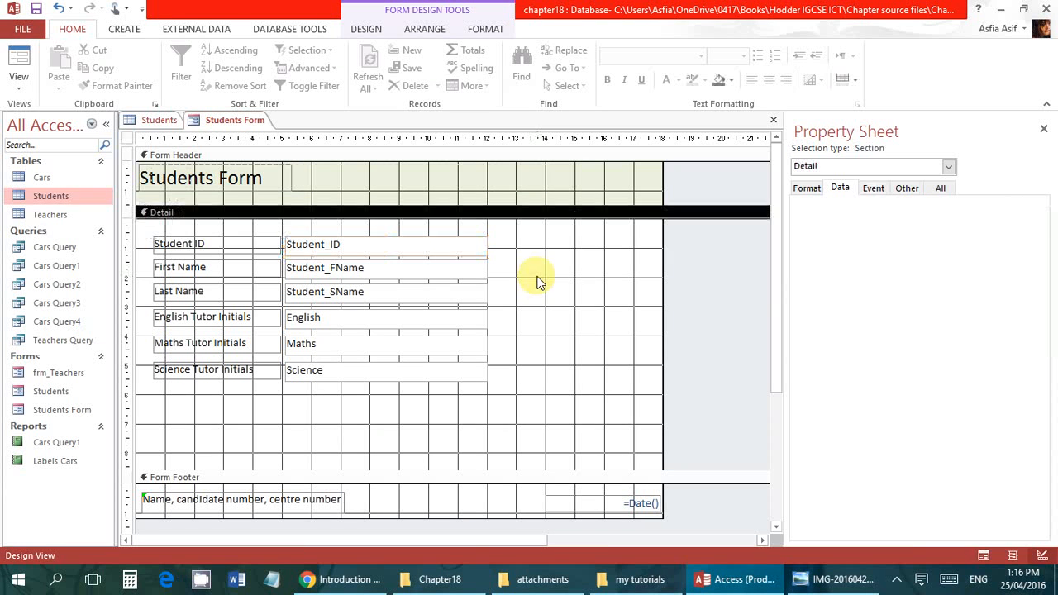
left_click(449, 239)
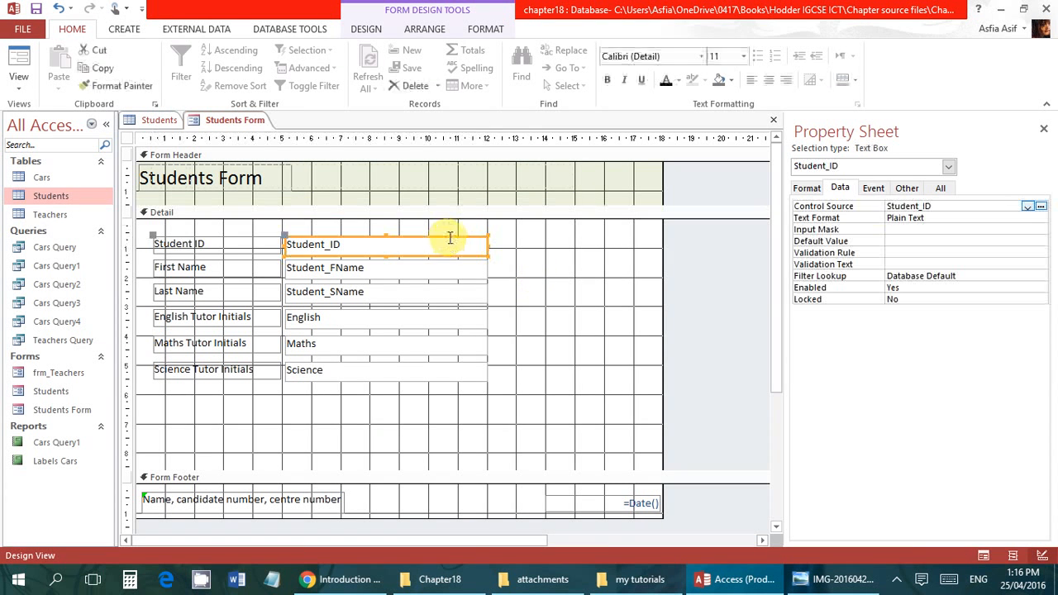
left_click(1027, 206)
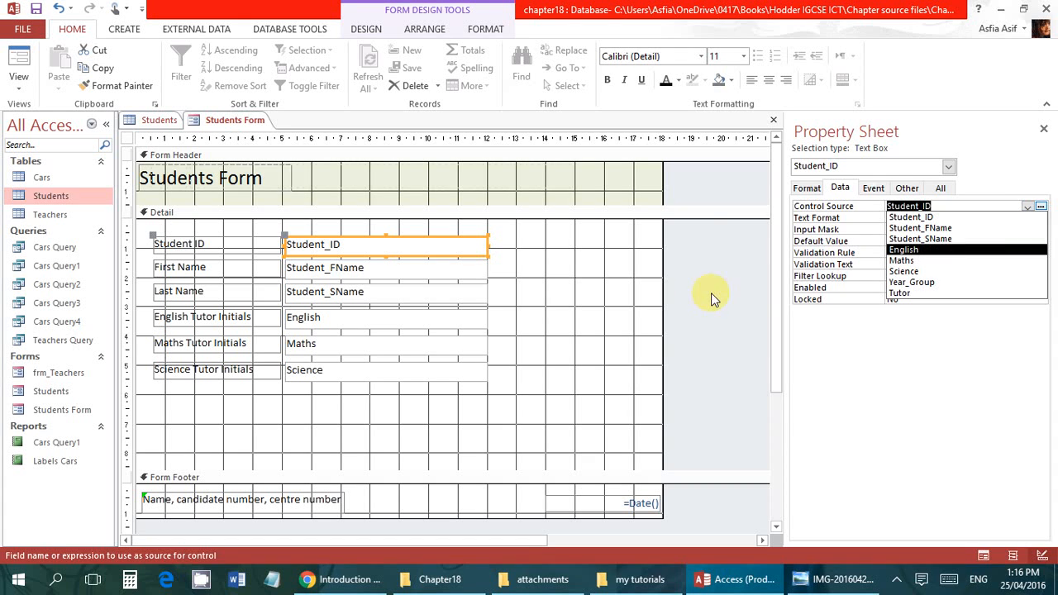
left_click(591, 302)
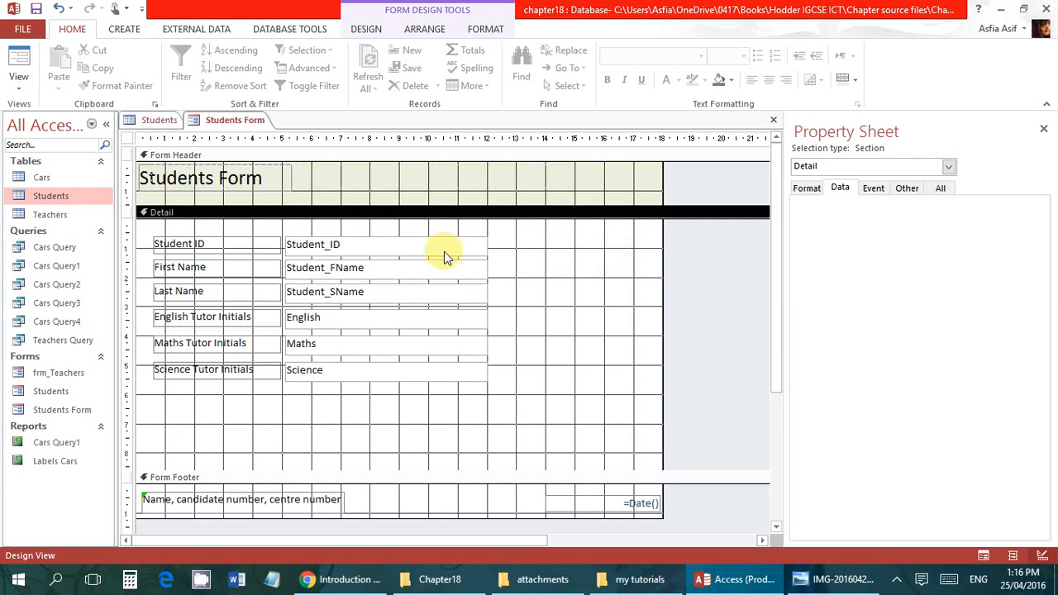
Inspect the validation rule and validation text properties of the Student_ID text box.
left_click(443, 250)
left_click(932, 252)
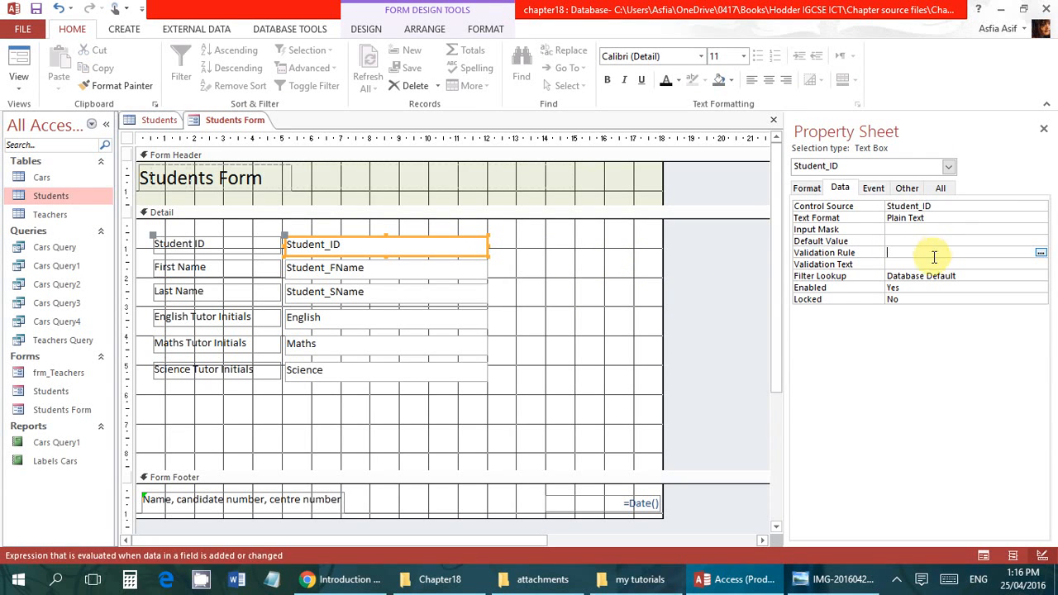
left_click(925, 264)
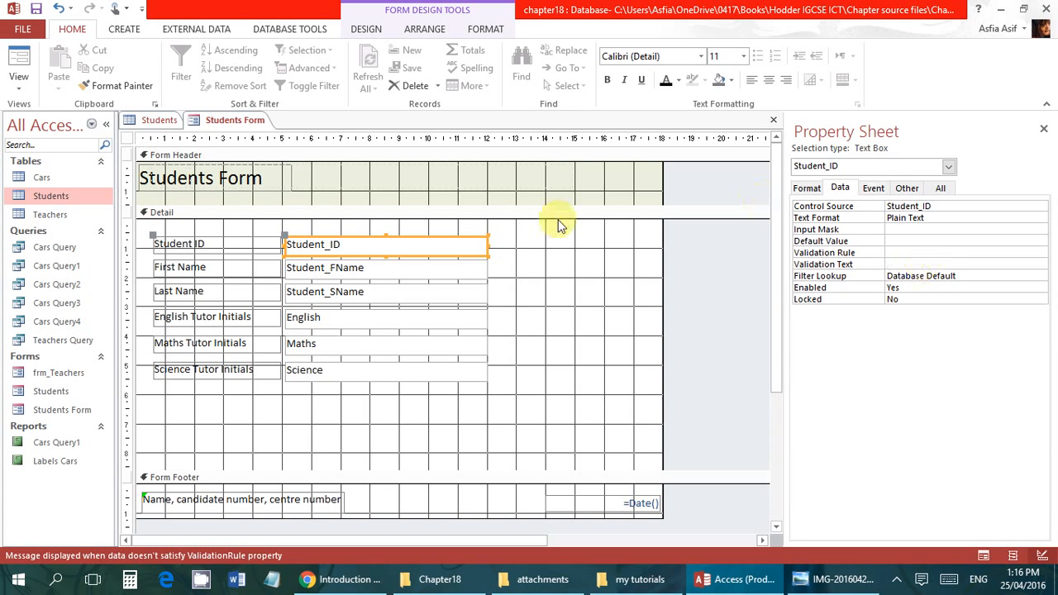
Delete the Science text box together with its label from the Detail section.
left_click(352, 409)
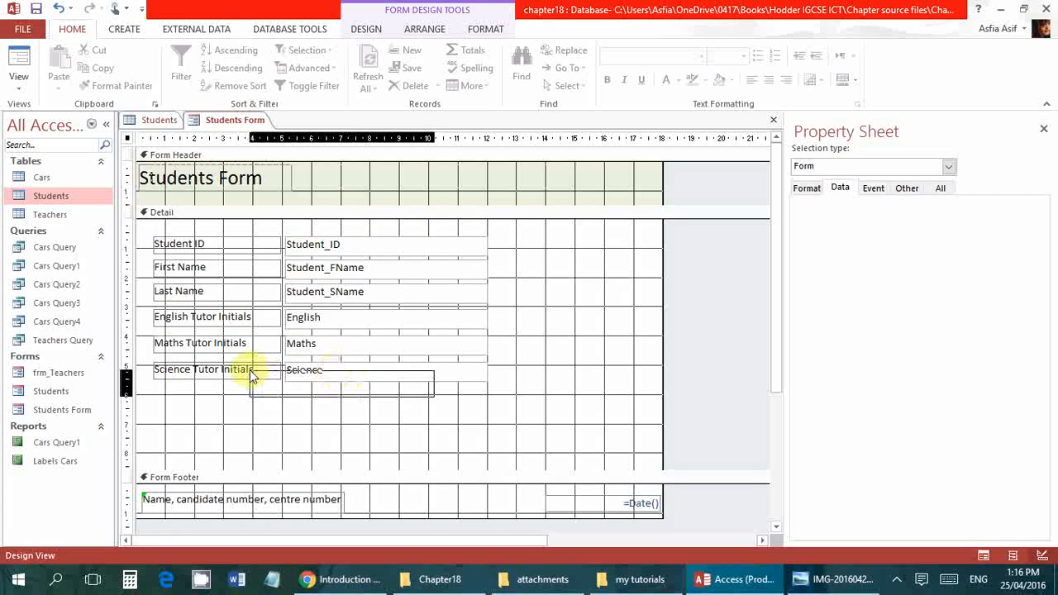
left_click(359, 365)
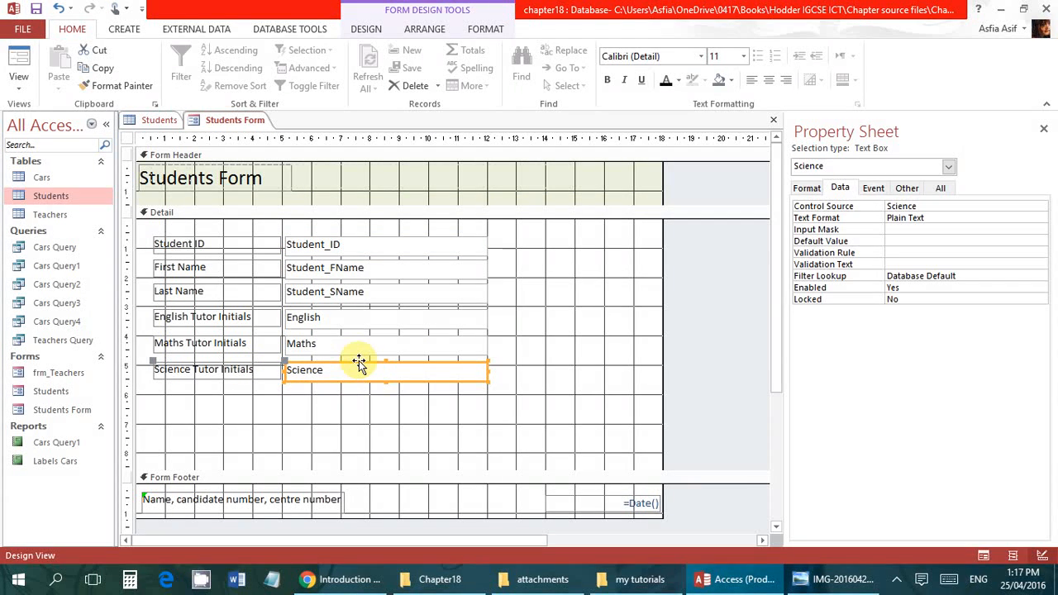
key("Delete")
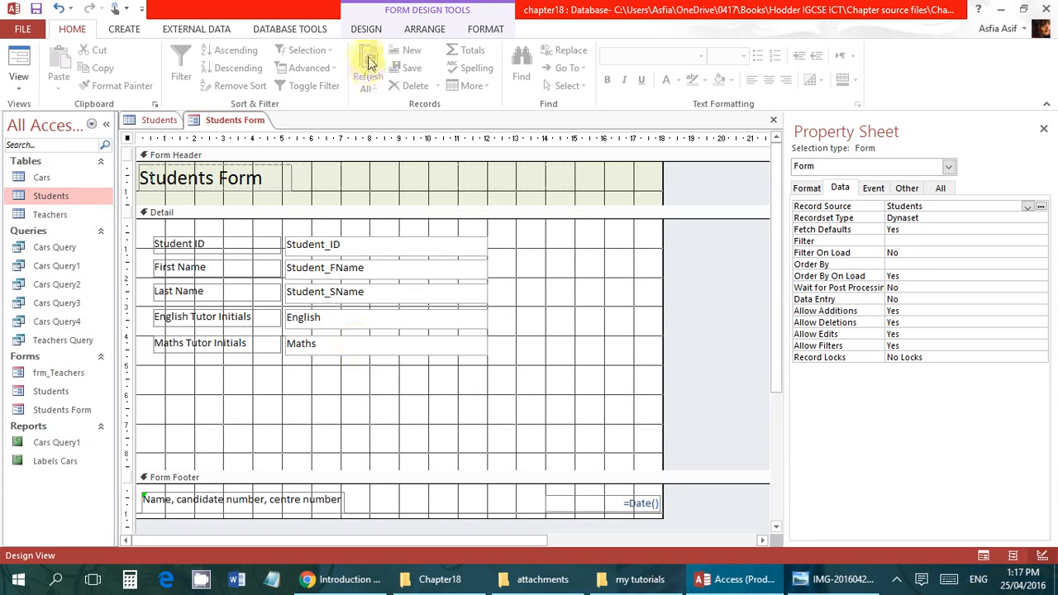
left_click(579, 320)
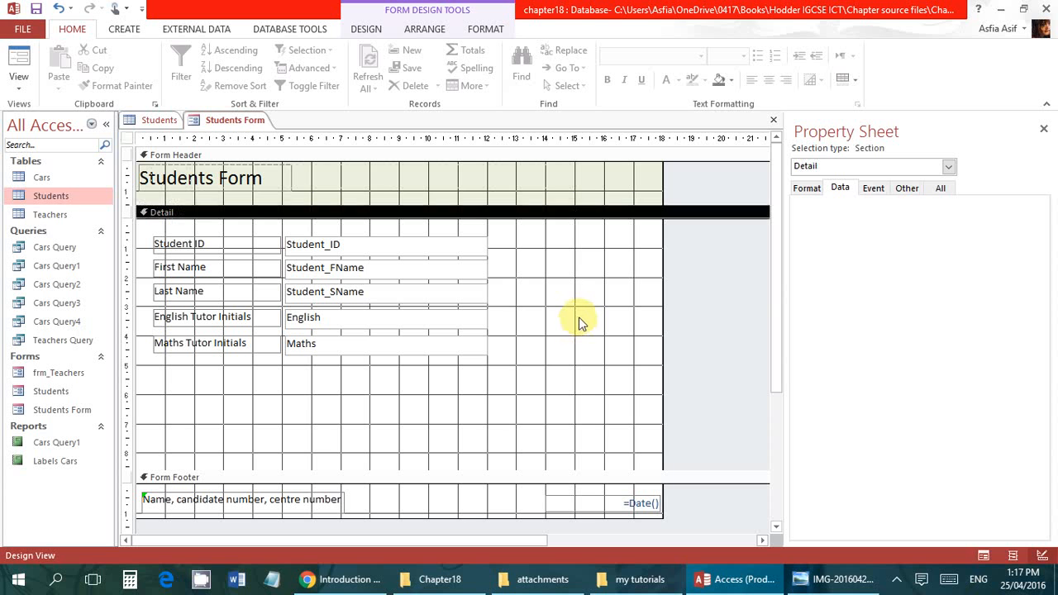
Add the existing Science field below Maths in the Detail section and widen its text box to match those above.
left_click(366, 30)
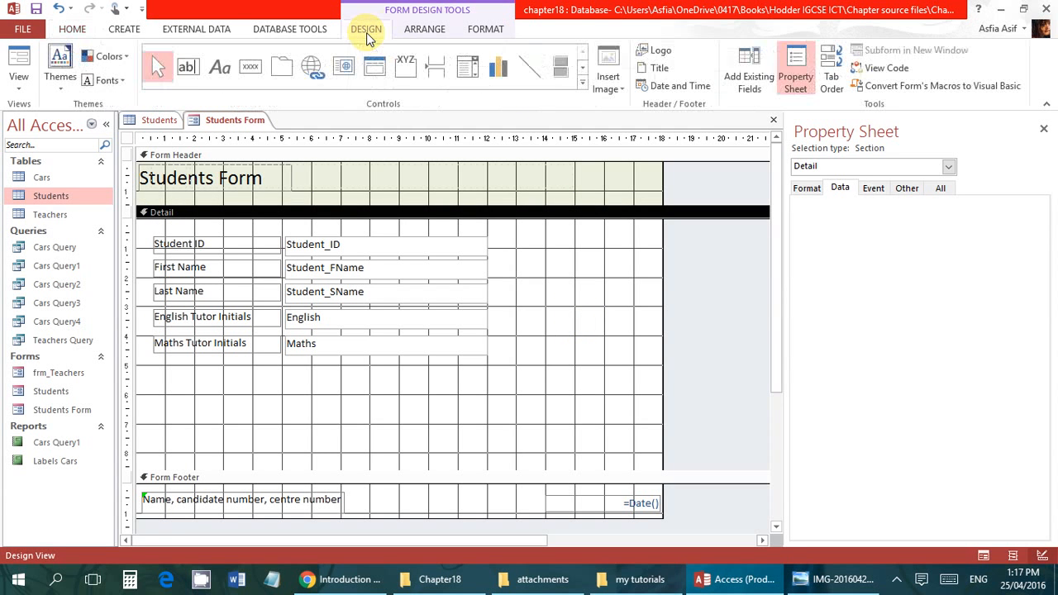
left_click(767, 87)
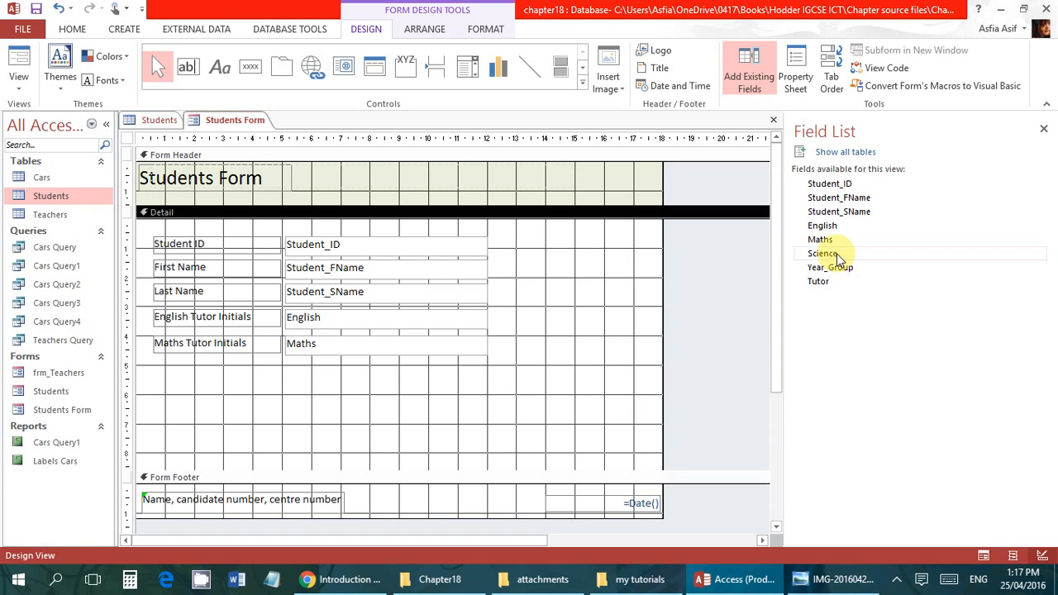
left_click_drag(836, 253, 310, 380)
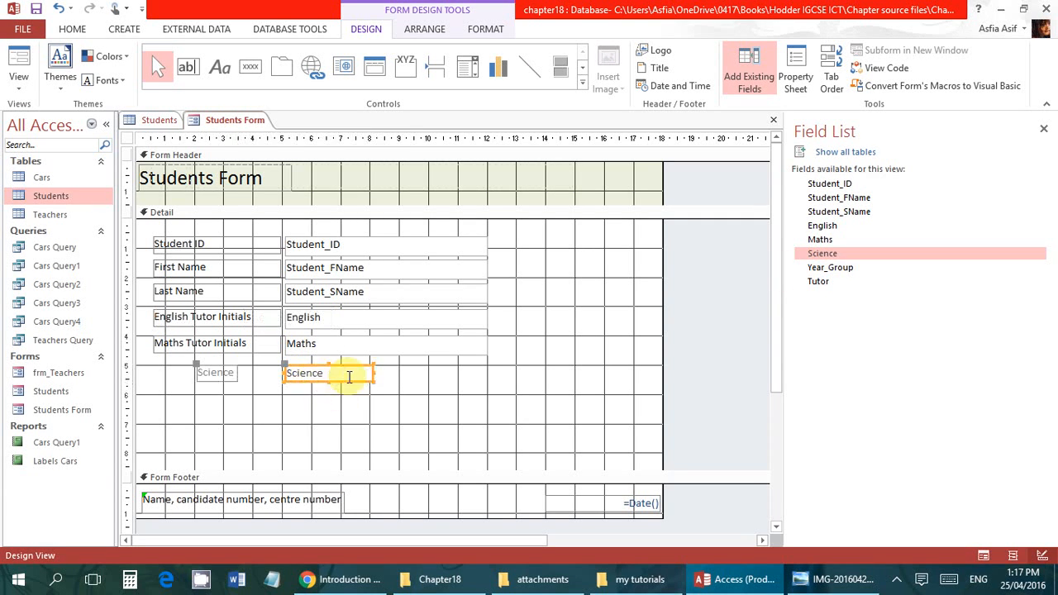
left_click_drag(373, 373, 487, 373)
left_click(573, 356)
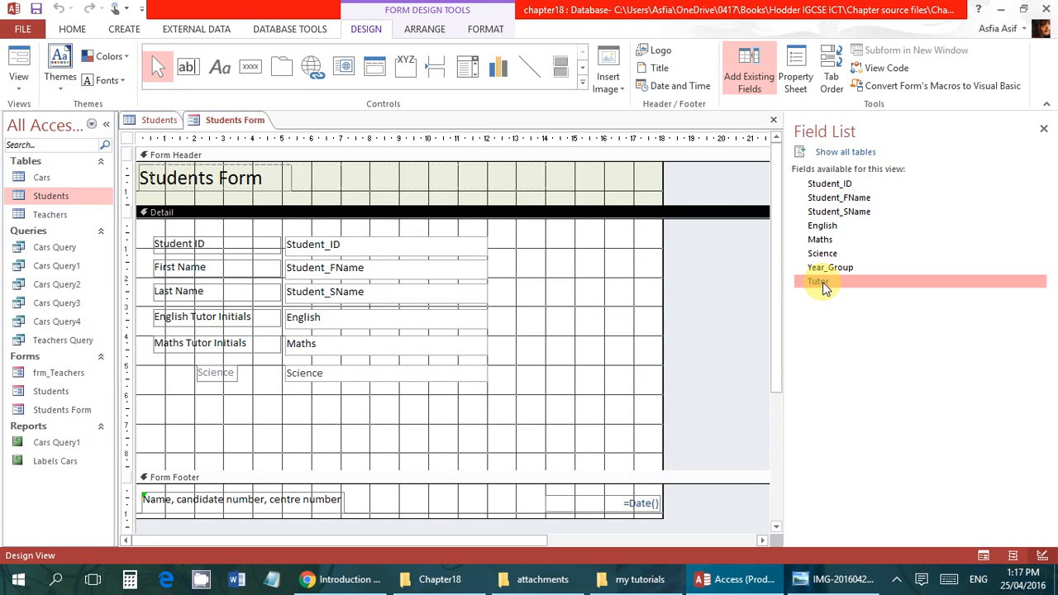
Add the existing Tutor field below Science in the Detail section, widen its text box to match those above and move it slightly up.
left_click_drag(822, 281, 417, 447)
left_click_drag(310, 411, 488, 394)
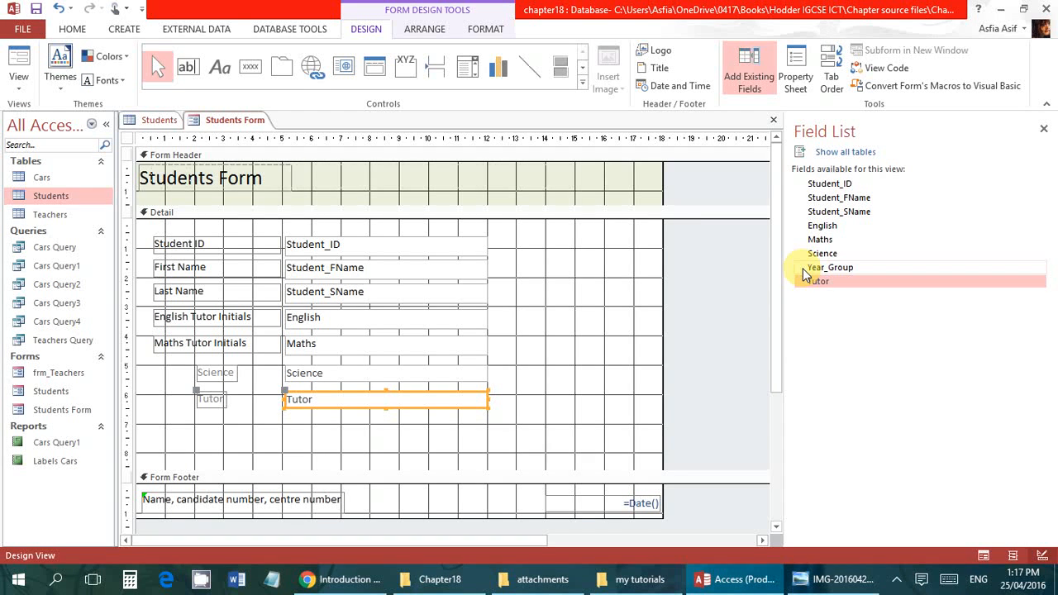
left_click(493, 396)
left_click(431, 400)
left_click(431, 400)
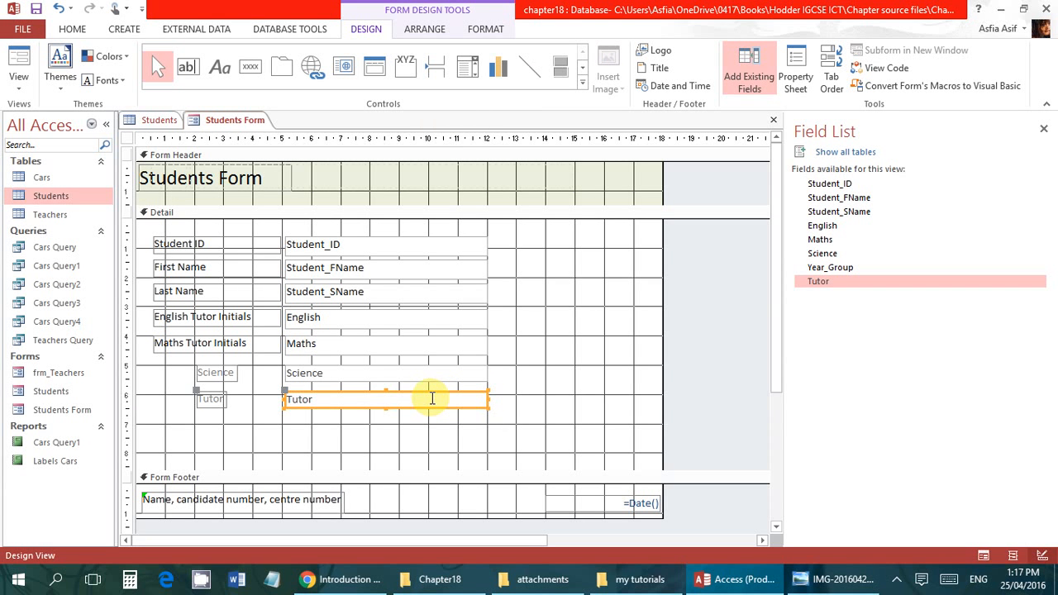
left_click_drag(432, 399, 431, 395)
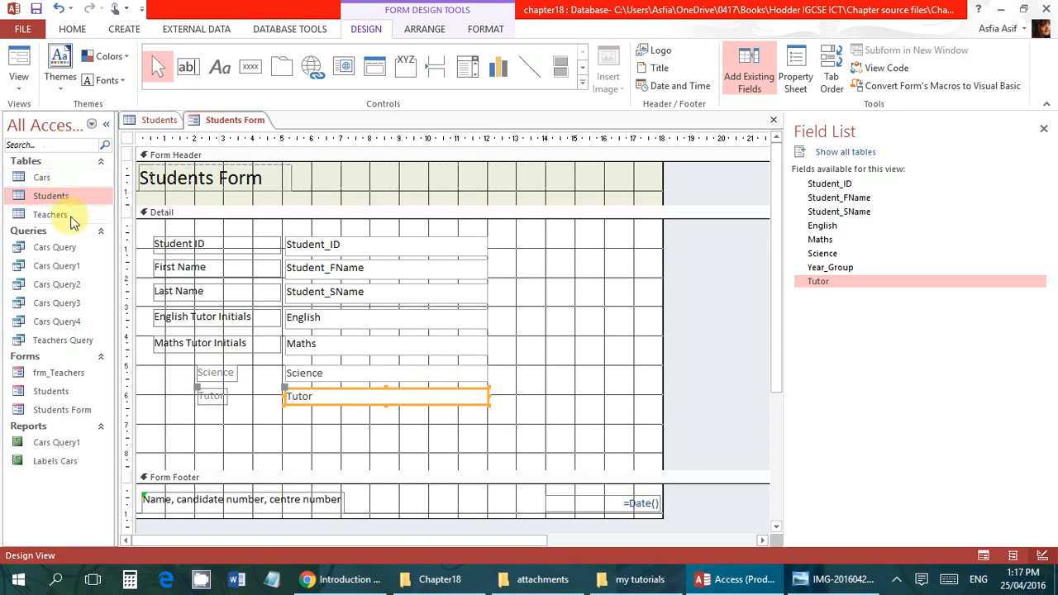
Open the Students table in Design View and compare its Tutor field definition with the fields placed on the Students Form.
double_click(88, 199)
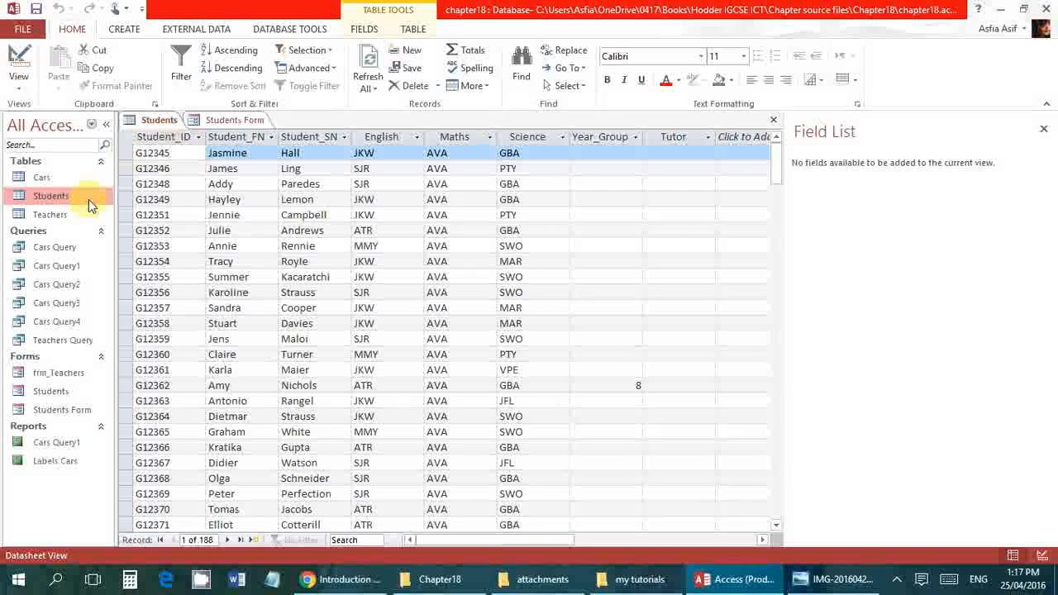
right_click(89, 201)
left_click(149, 228)
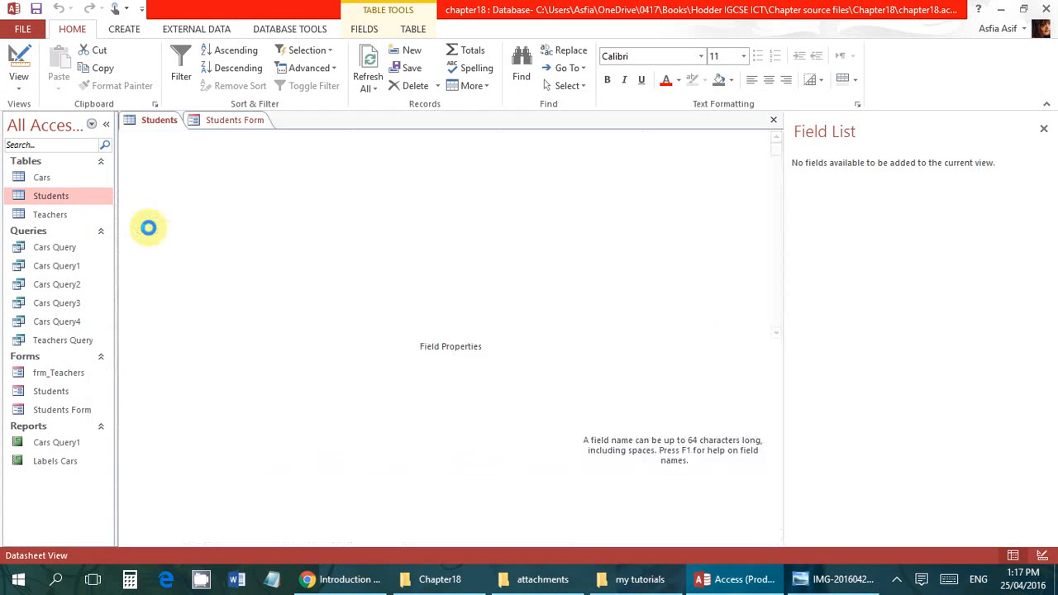
left_click(206, 271)
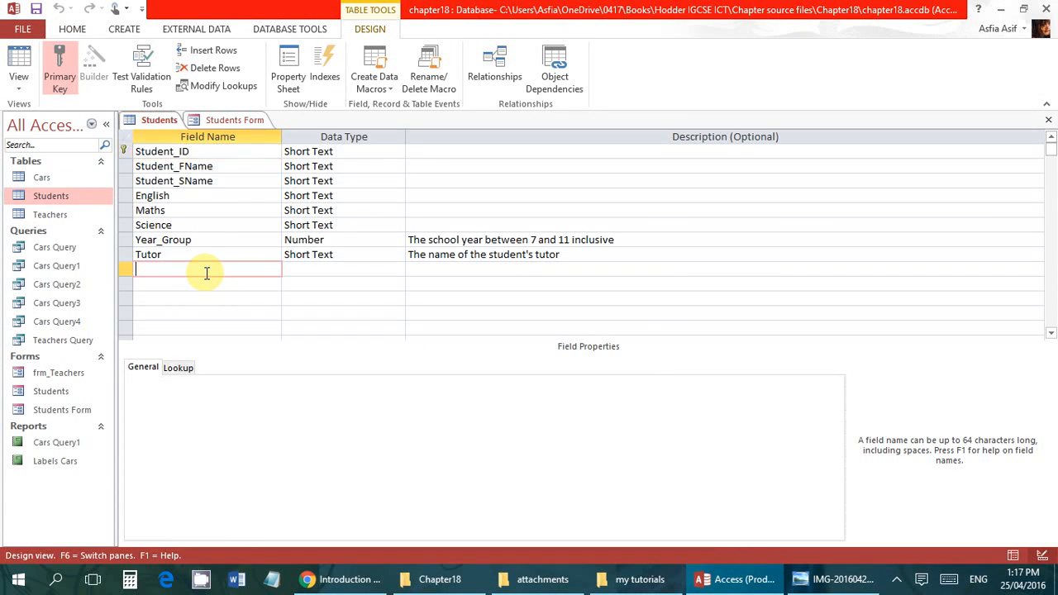
left_click(180, 253)
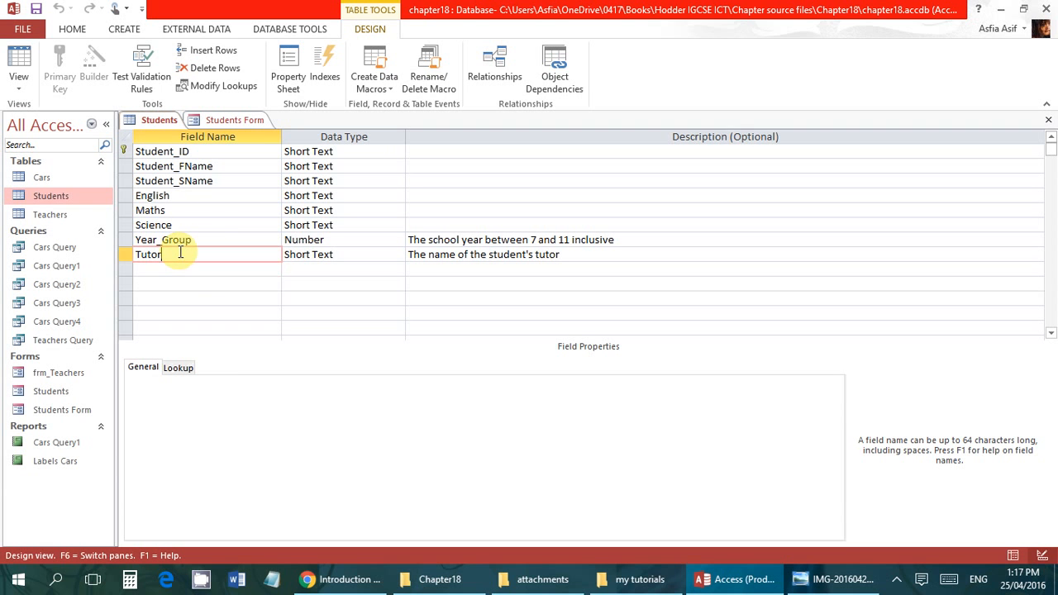
left_click(214, 120)
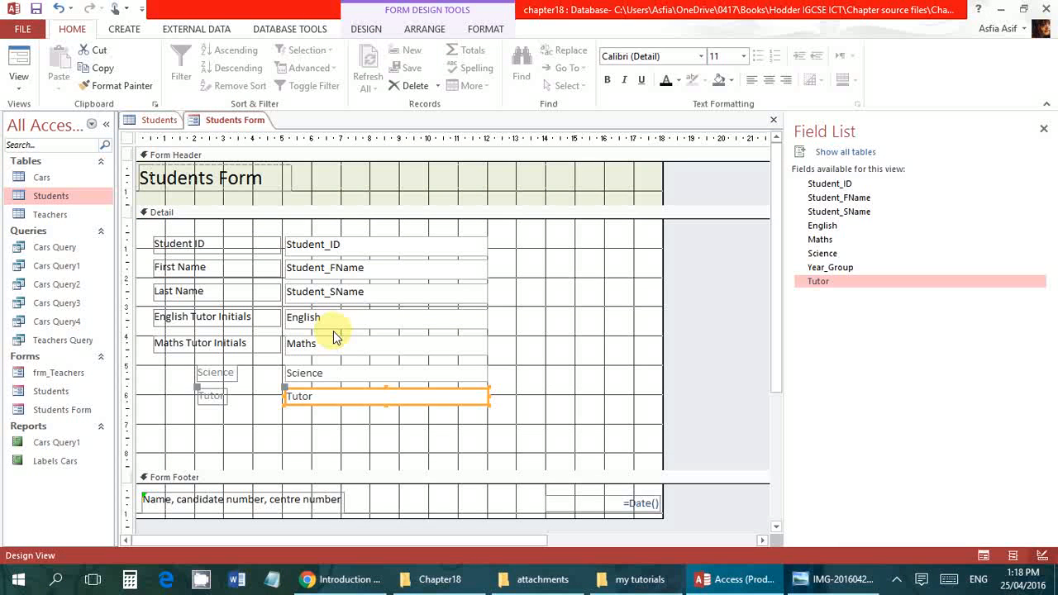
left_click(323, 426)
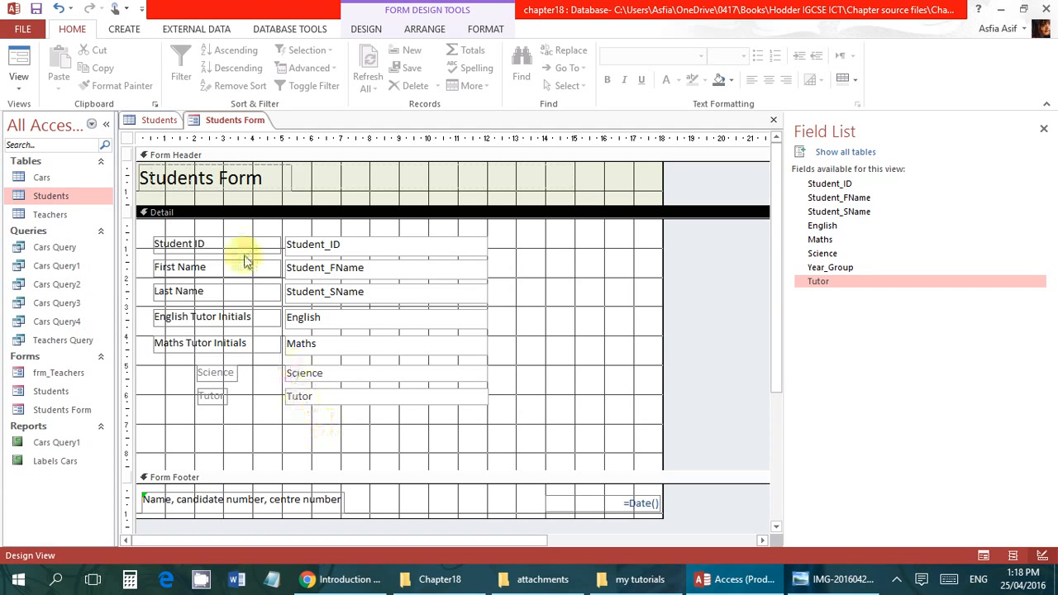
left_click(158, 122)
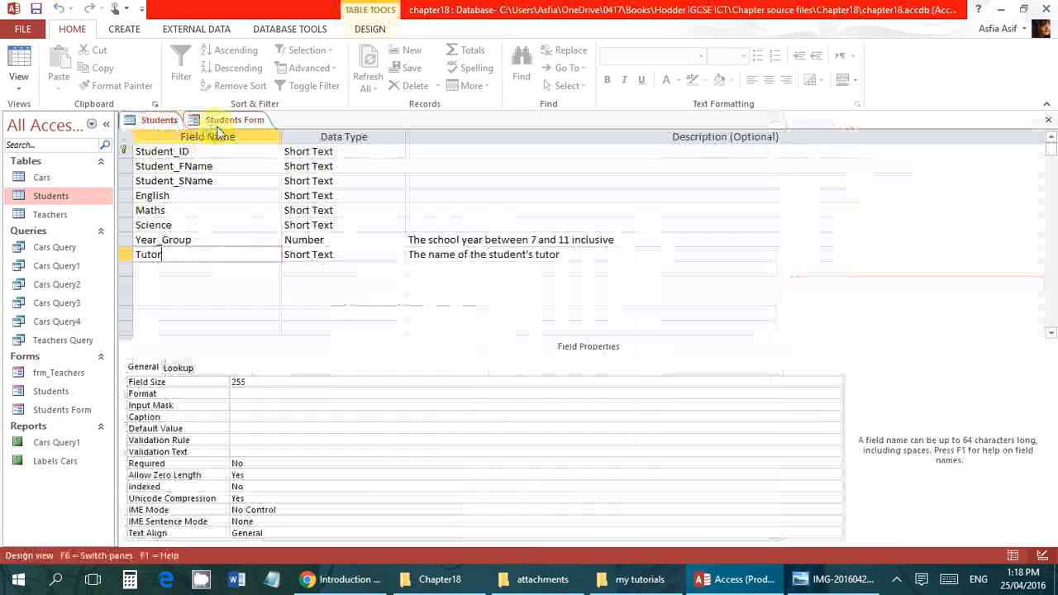
left_click(211, 119)
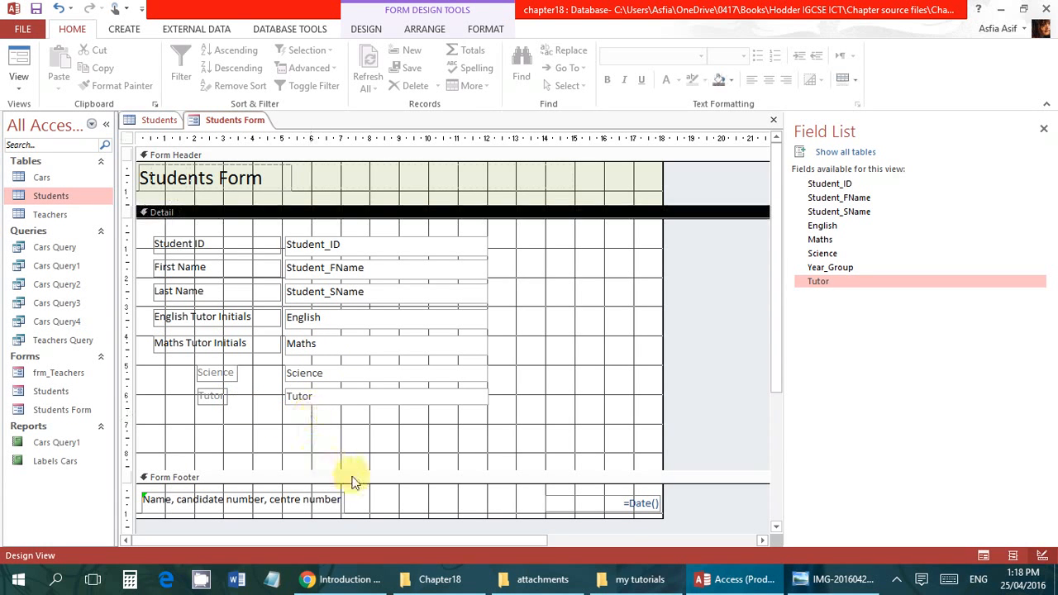
Extend the Detail section slightly downward and check the Year_Group field's data type and description in the Students table design.
mouse_move(355, 481)
left_mouse_down()
mouse_move(354, 535)
mouse_move(355, 493)
left_mouse_up()
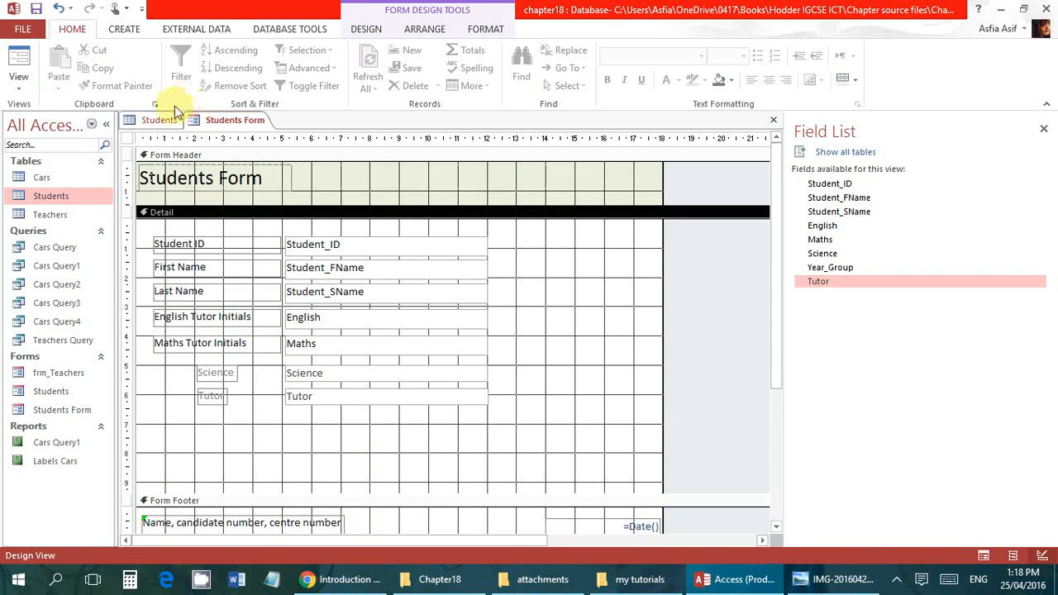
left_click(158, 120)
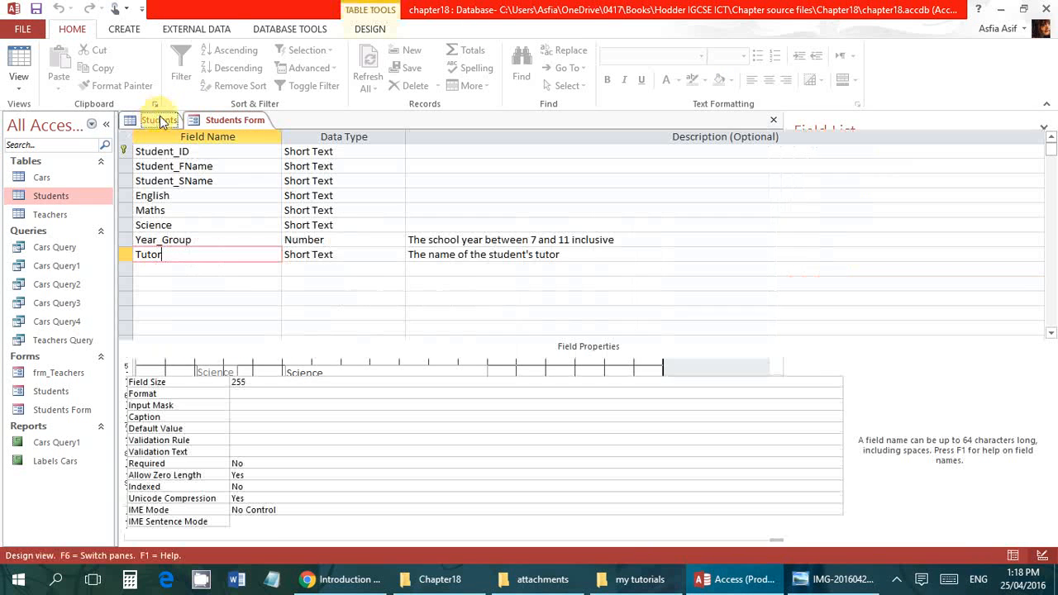
left_click(238, 242)
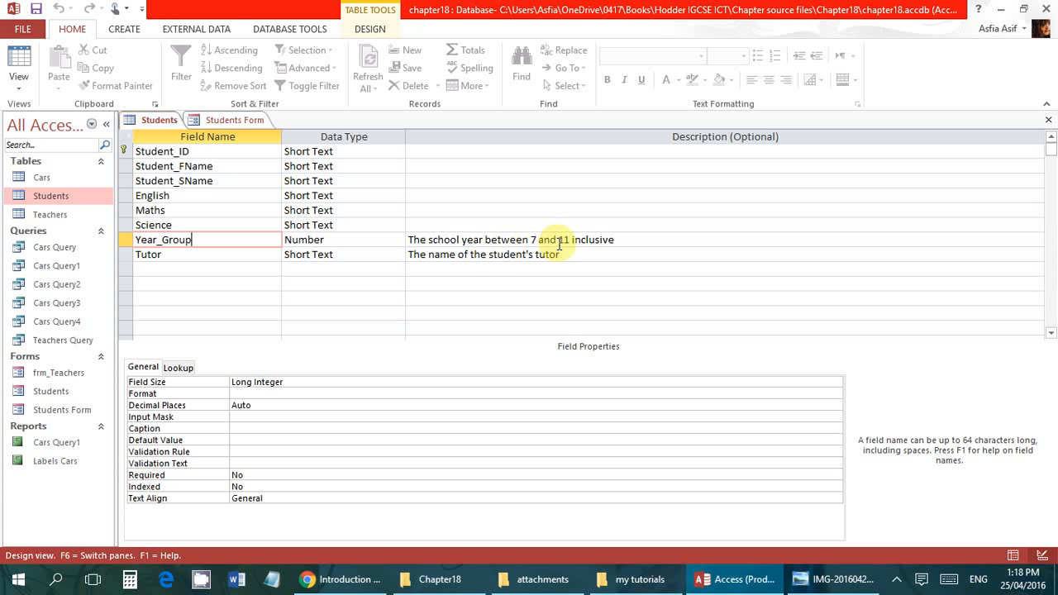
left_click(374, 241)
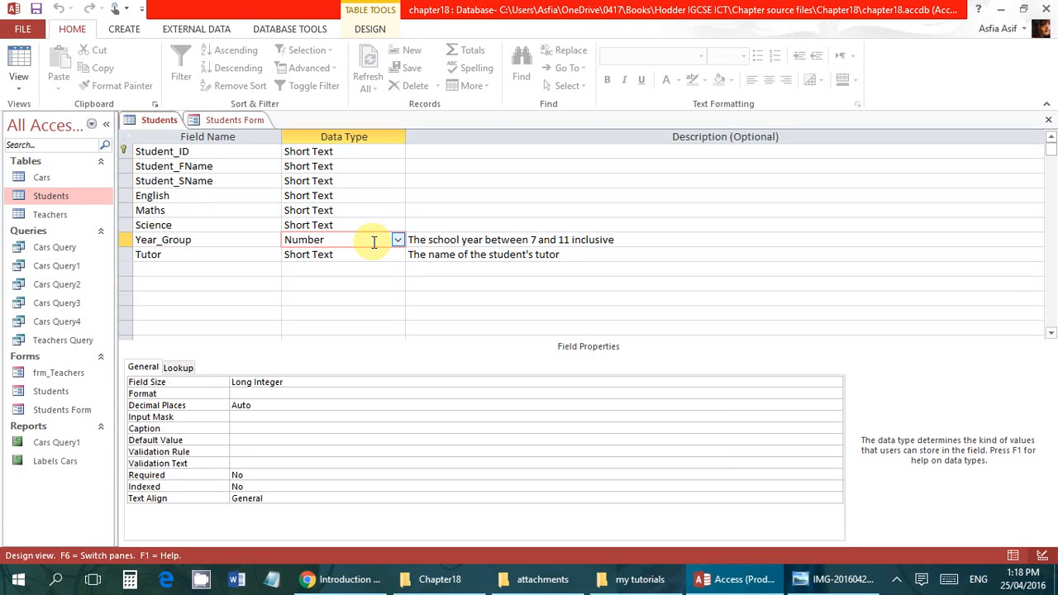
left_click(235, 123)
Extend the Students Form's Detail section further downward to just past the 10 cm mark.
double_click(315, 423)
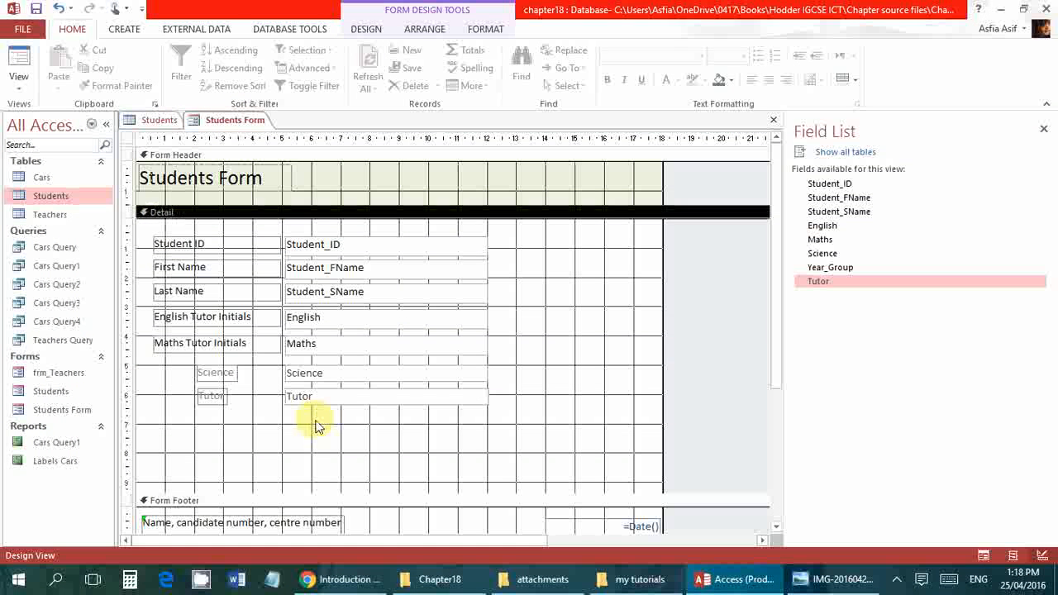
left_click_drag(371, 492, 371, 533)
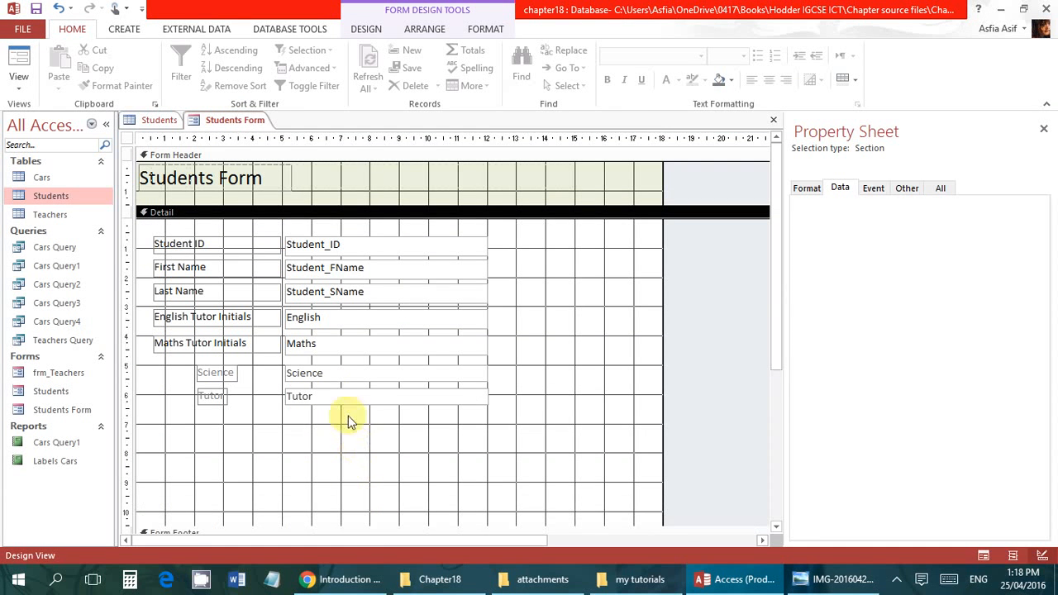
left_click(339, 396)
left_click(319, 425)
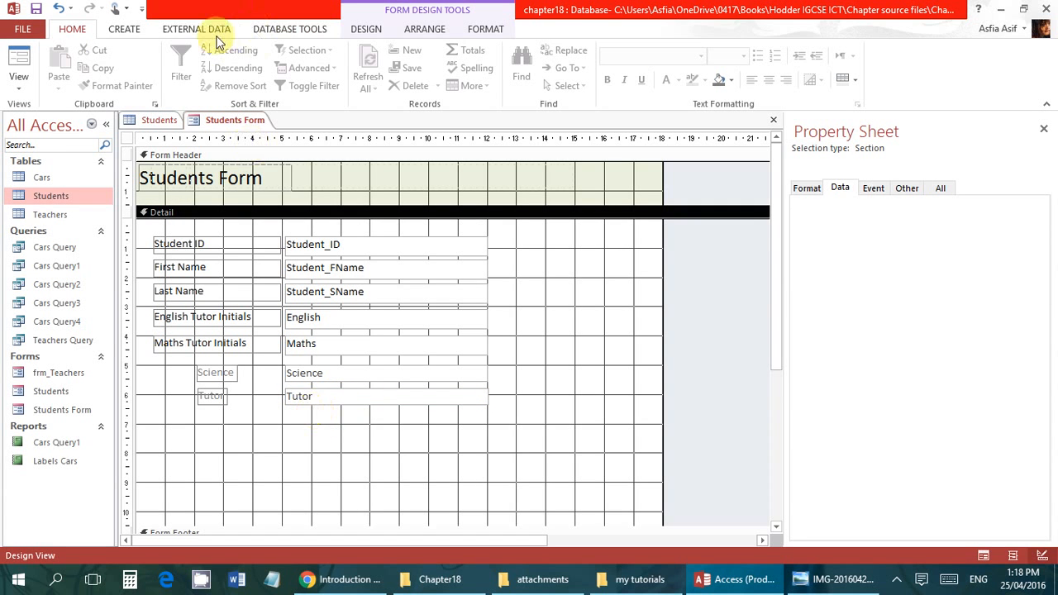
Draw a combo box about 4 cm wide below the Tutor text box and choose to supply its list values manually.
left_click(415, 30)
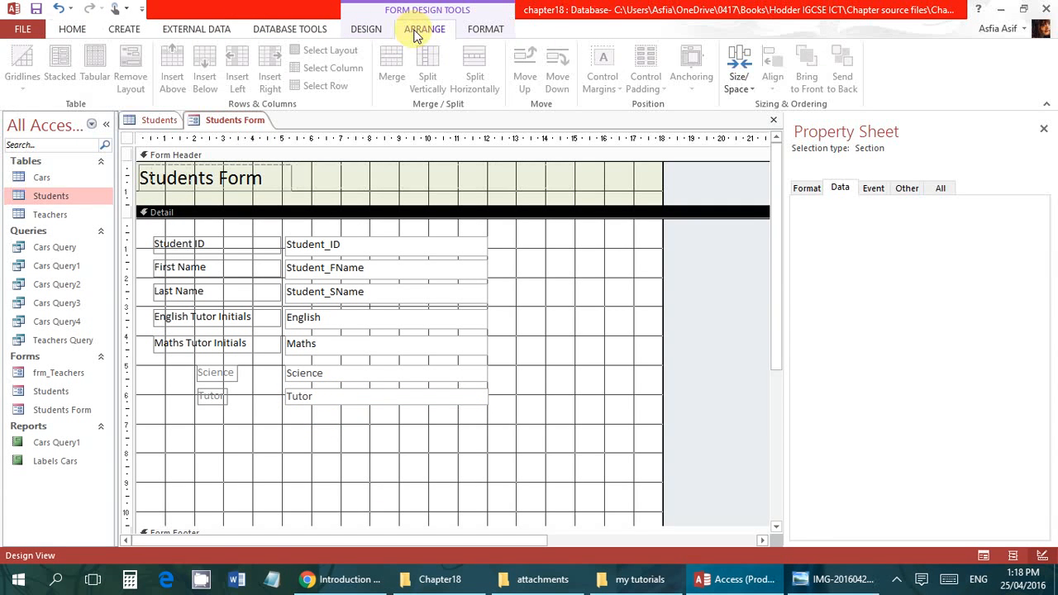
left_click(360, 29)
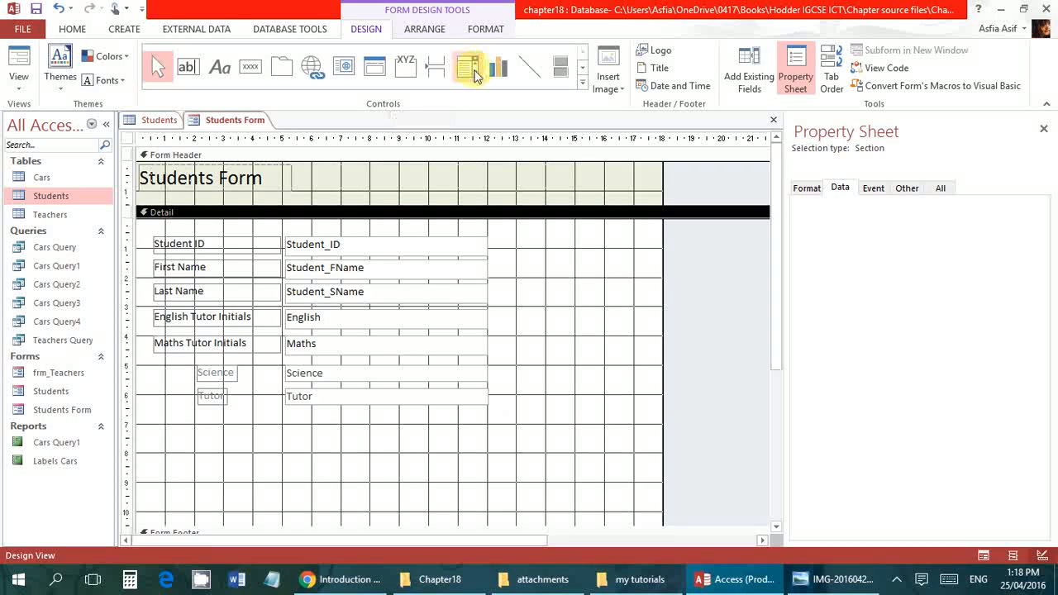
left_click(468, 70)
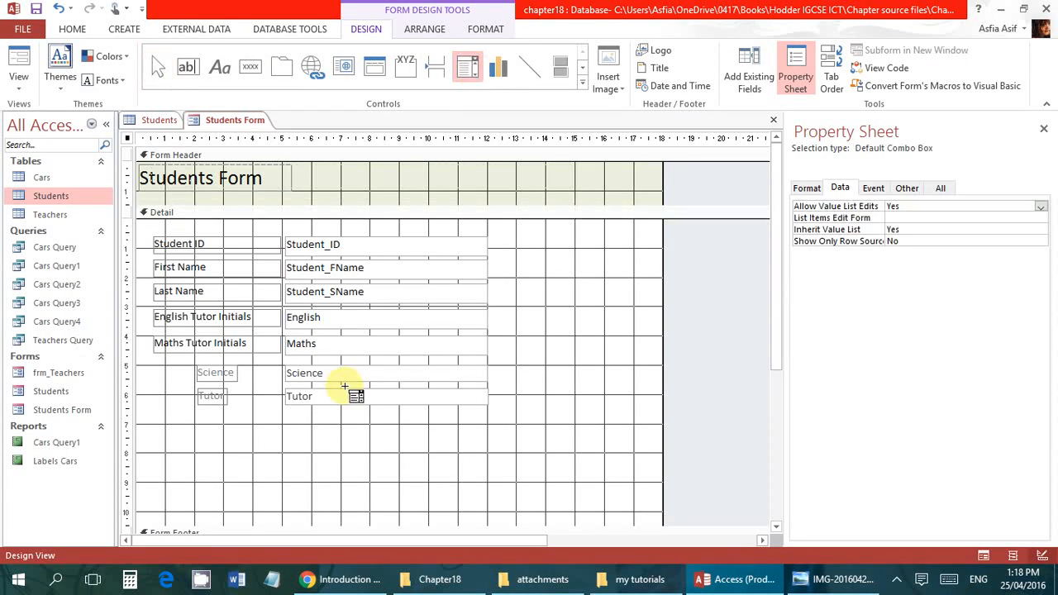
left_click_drag(285, 422, 409, 440)
left_click_drag(399, 442, 400, 439)
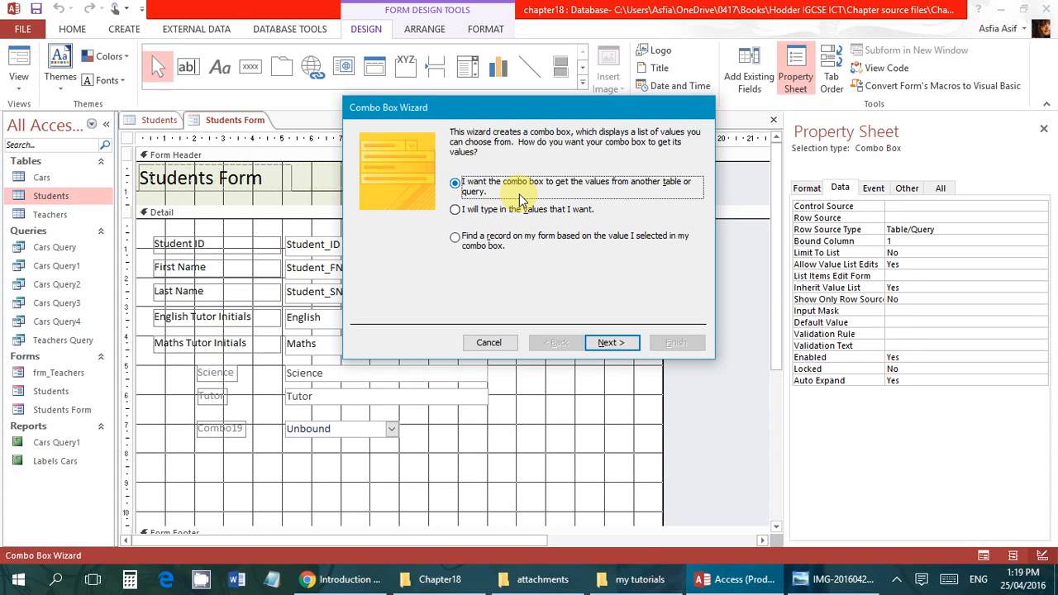
left_click(501, 212)
left_click(607, 342)
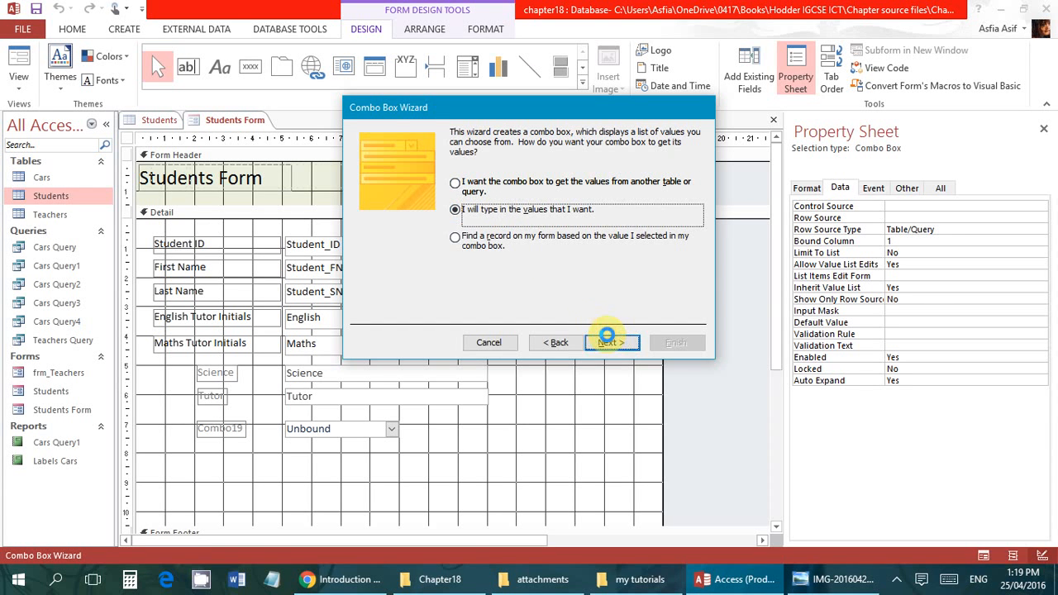
Enter Year 7, Year 8, 9, 10 and 11 as the single-column list values of the combo box.
left_click(404, 222)
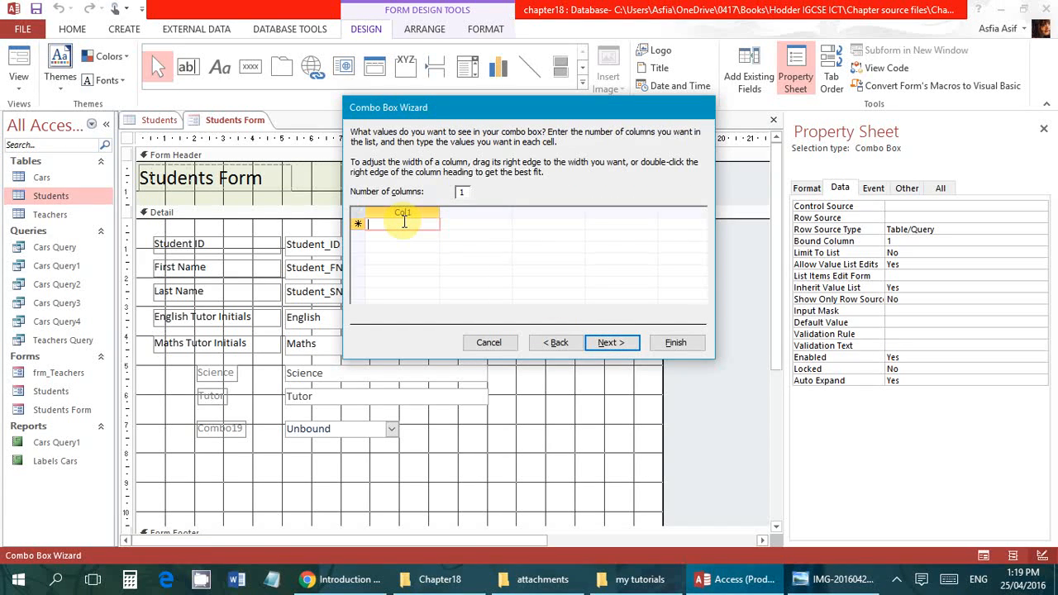
type("Year 1")
key("Return")
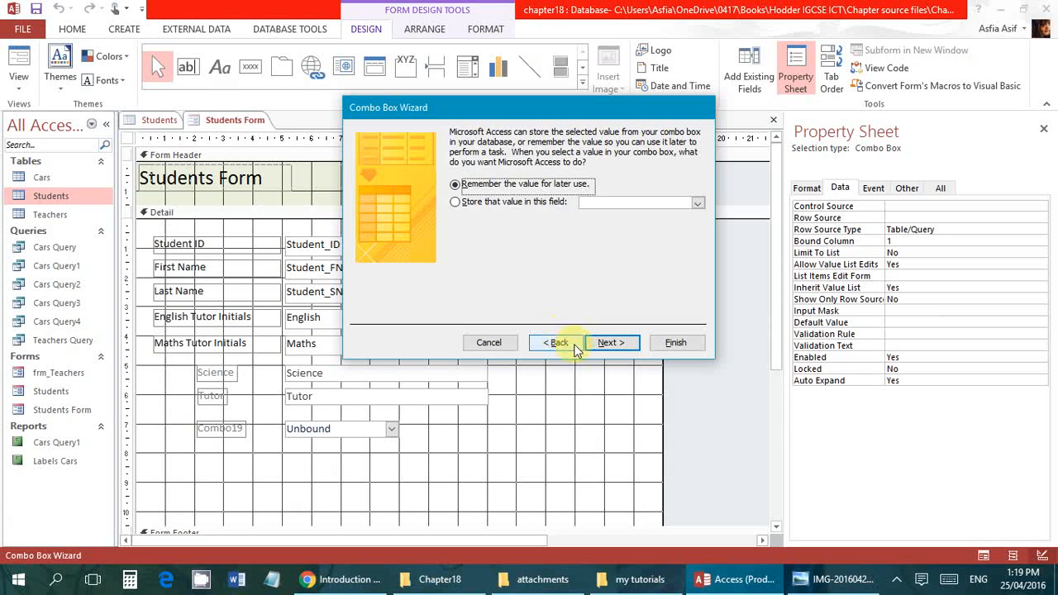
left_click(571, 343)
left_click(385, 238)
type("Year 8")
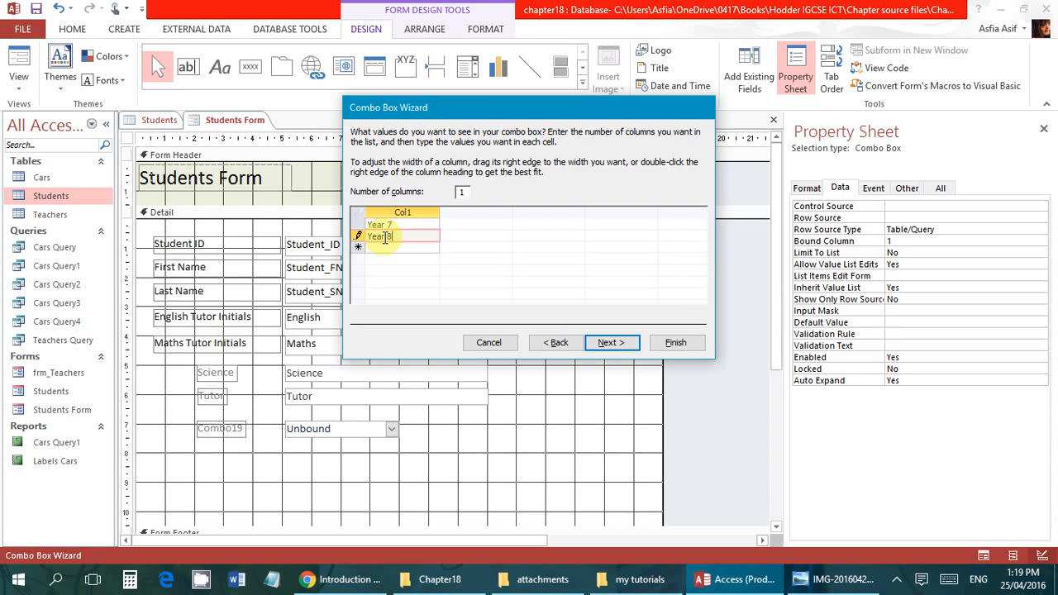
key("Return")
type("9")
key("Return")
type("10")
key("Return")
type("11")
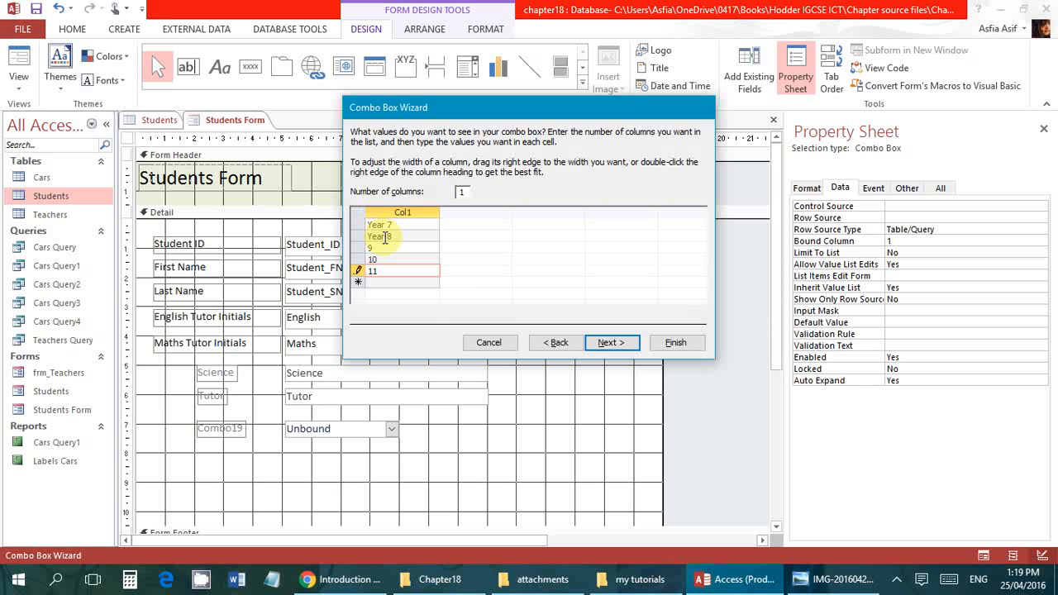
Set the combo box to store its selected value in the Year_Group field.
left_click(603, 343)
left_click(530, 204)
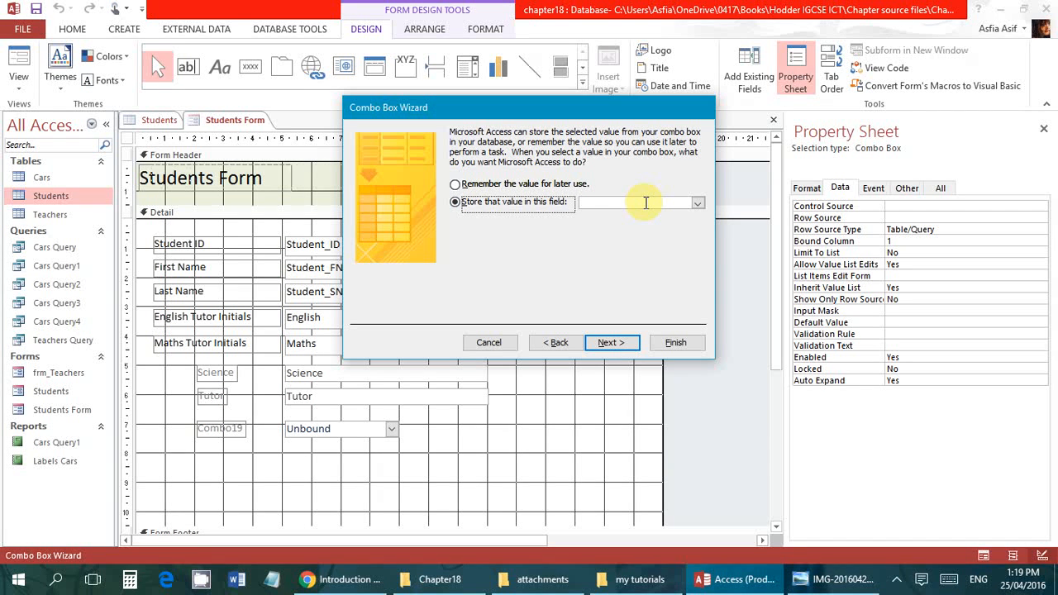
left_click(696, 204)
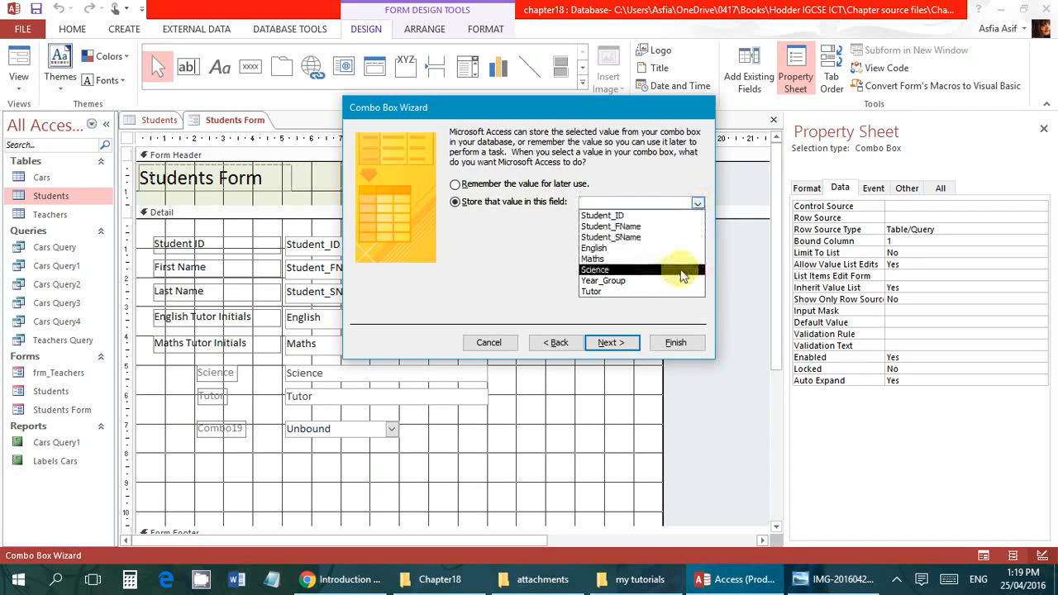
left_click(679, 282)
Return to the combo box value list and shorten the first two entries to 7 and 8.
left_click(557, 343)
left_click(386, 224)
key("BackSpace")
key("BackSpace")
key("BackSpace")
key("BackSpace")
key("BackSpace")
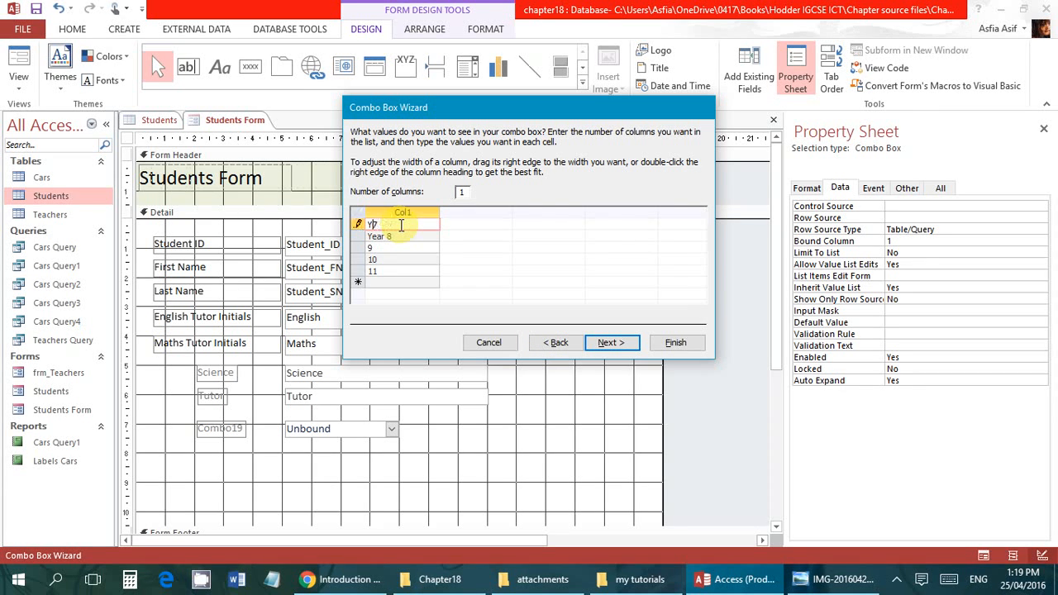
left_click(386, 236)
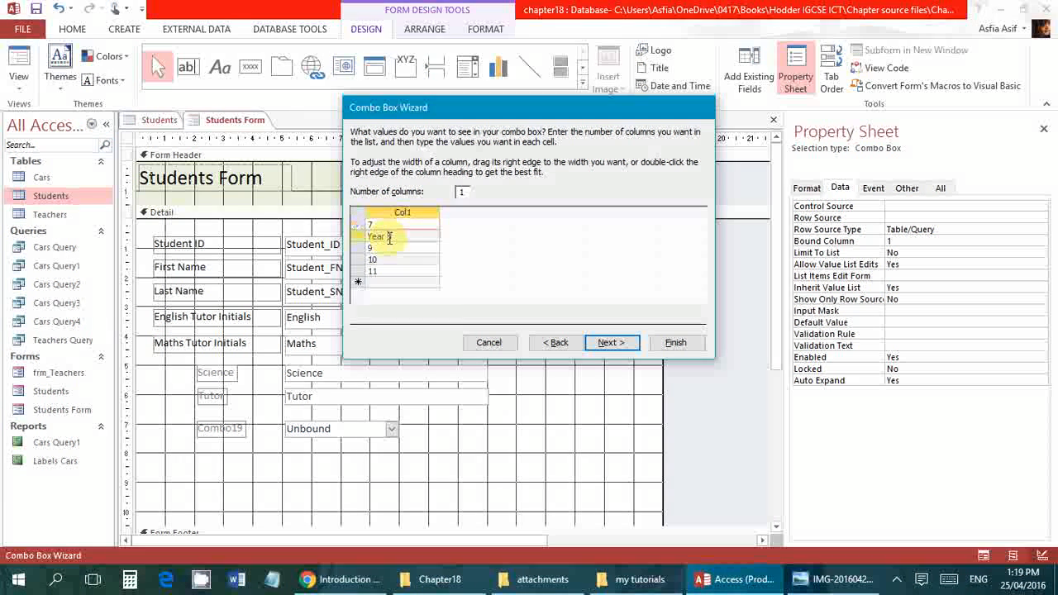
key("BackSpace")
key("BackSpace")
key("BackSpace")
key("BackSpace")
key("BackSpace")
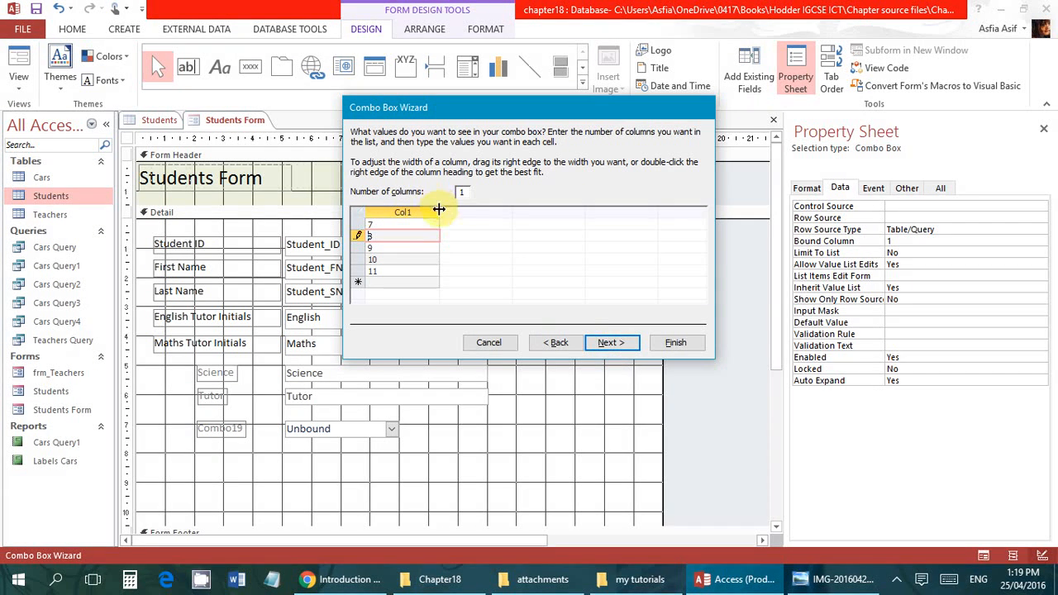
Keep the value storage setting, label the combo box Year Group and finish the wizard.
left_click(609, 342)
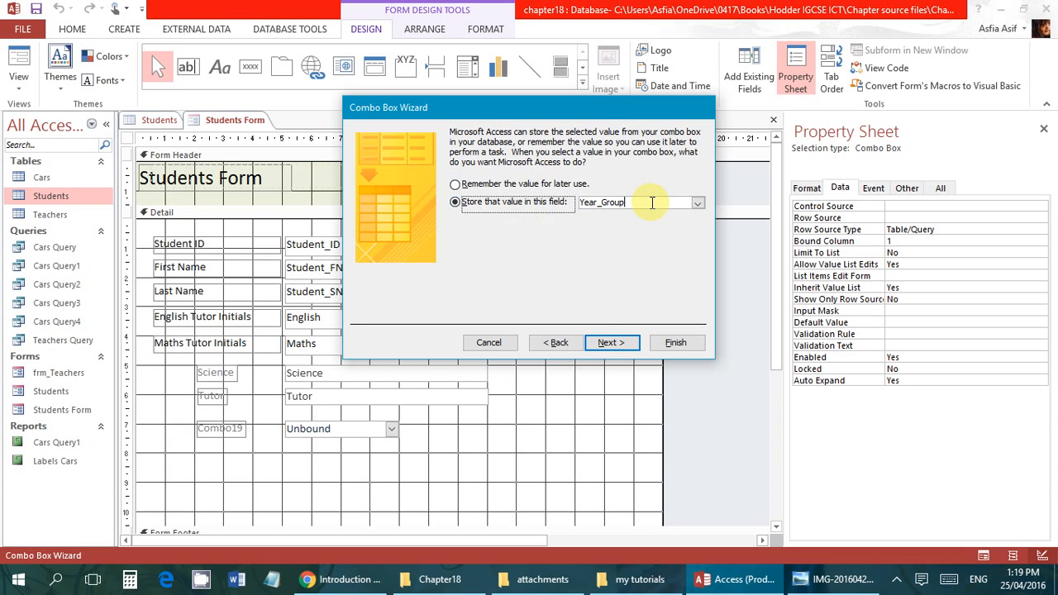
left_click(609, 342)
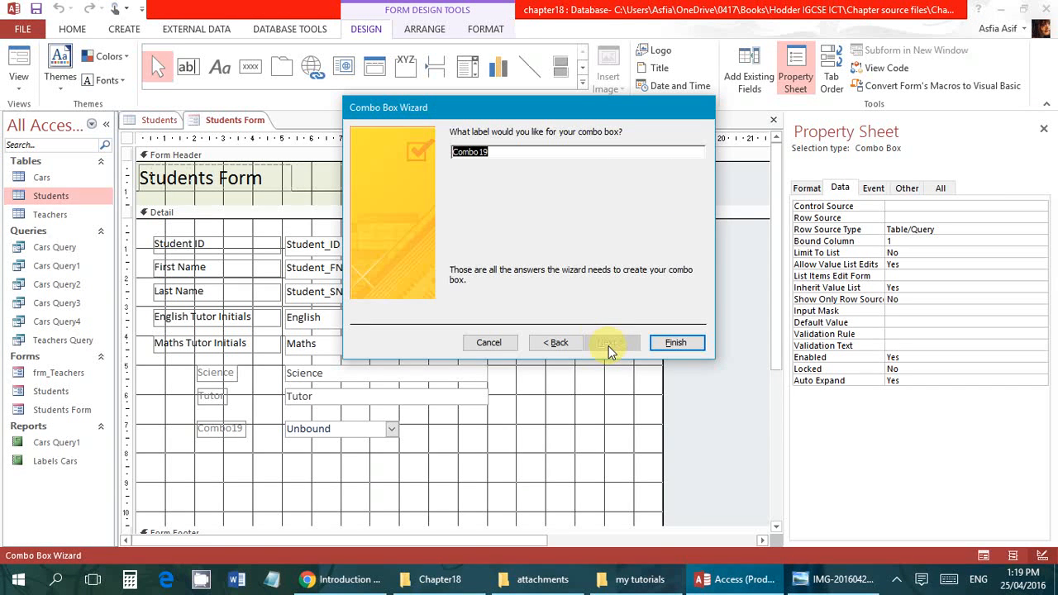
type("Year Group")
left_click(684, 349)
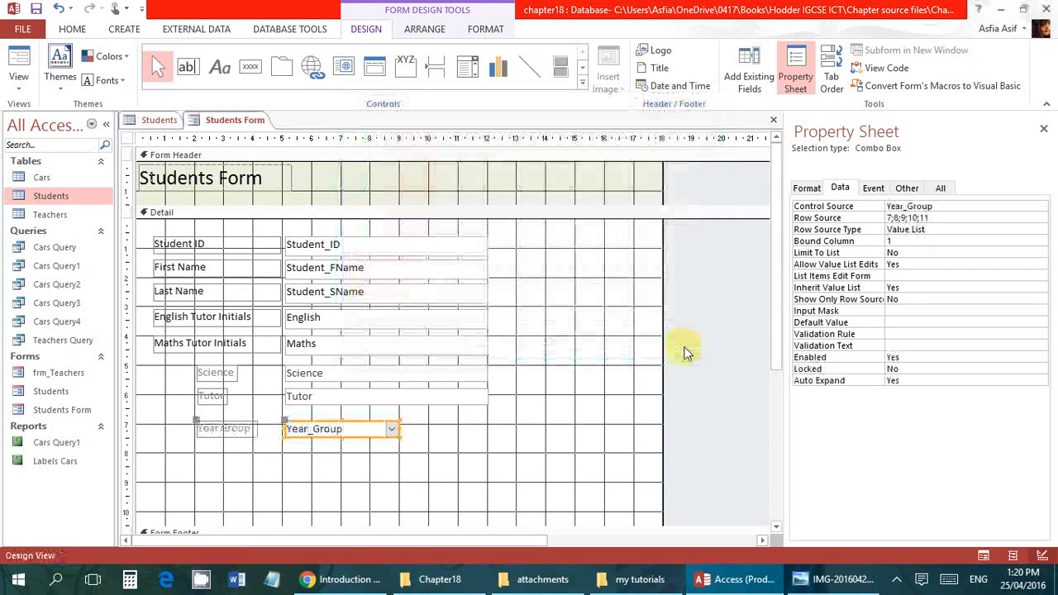
Deselect the combo box and display the Students Form in Form View.
left_click(462, 464)
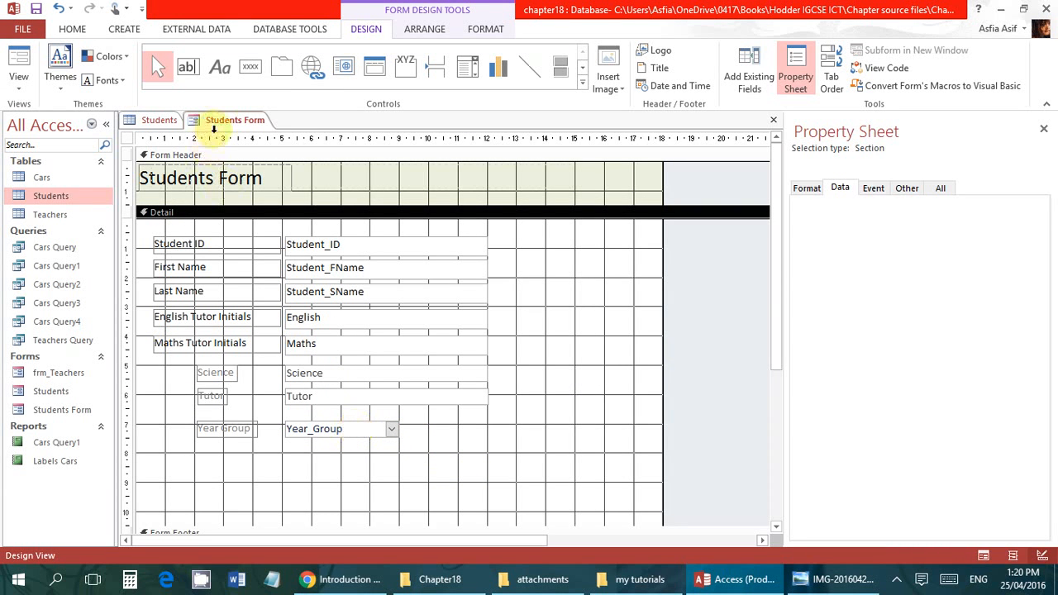
right_click(225, 120)
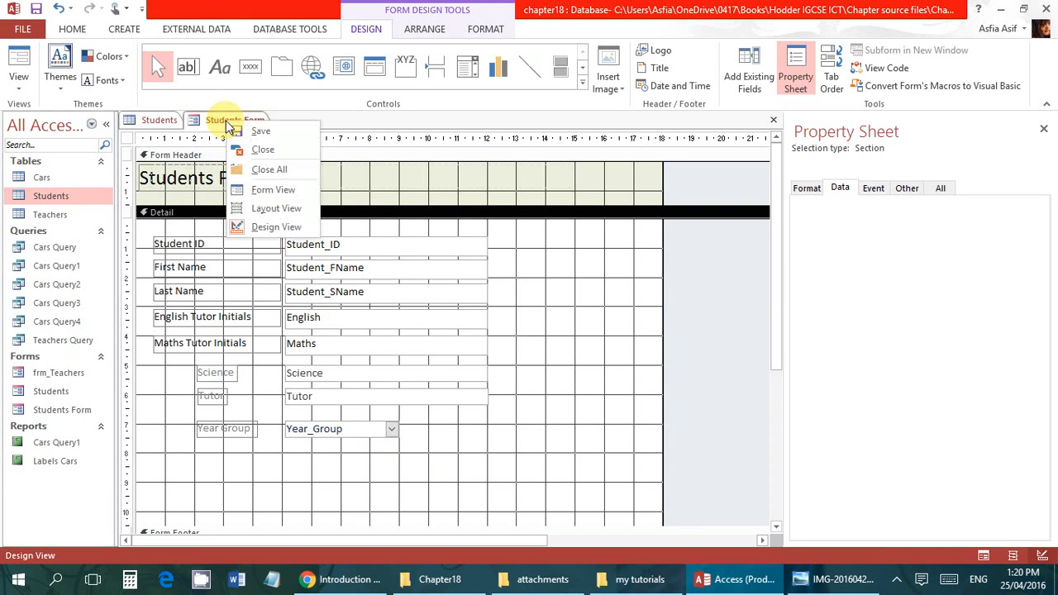
left_click(263, 197)
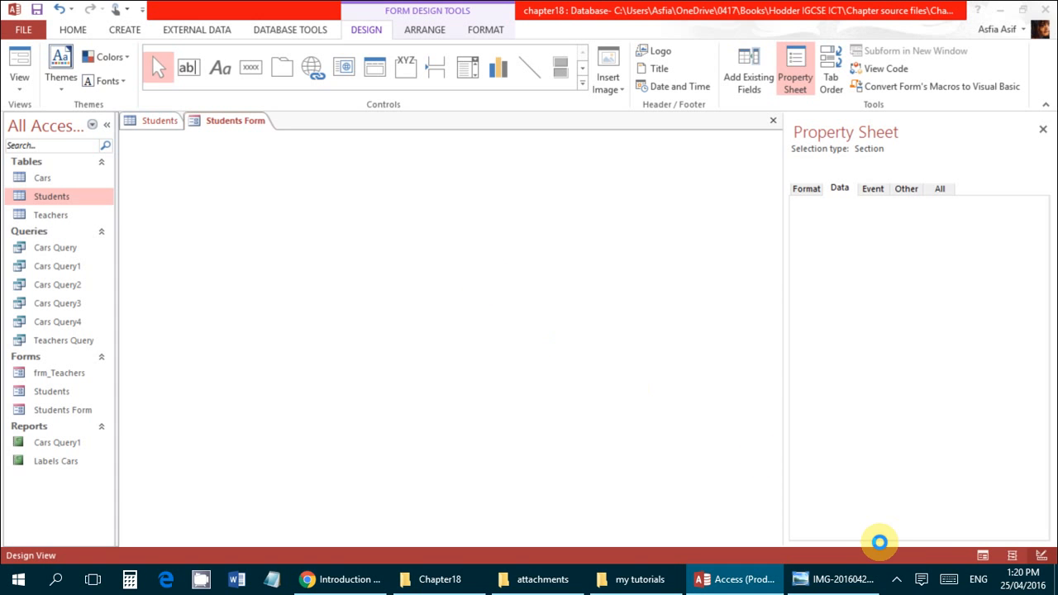
left_click(898, 579)
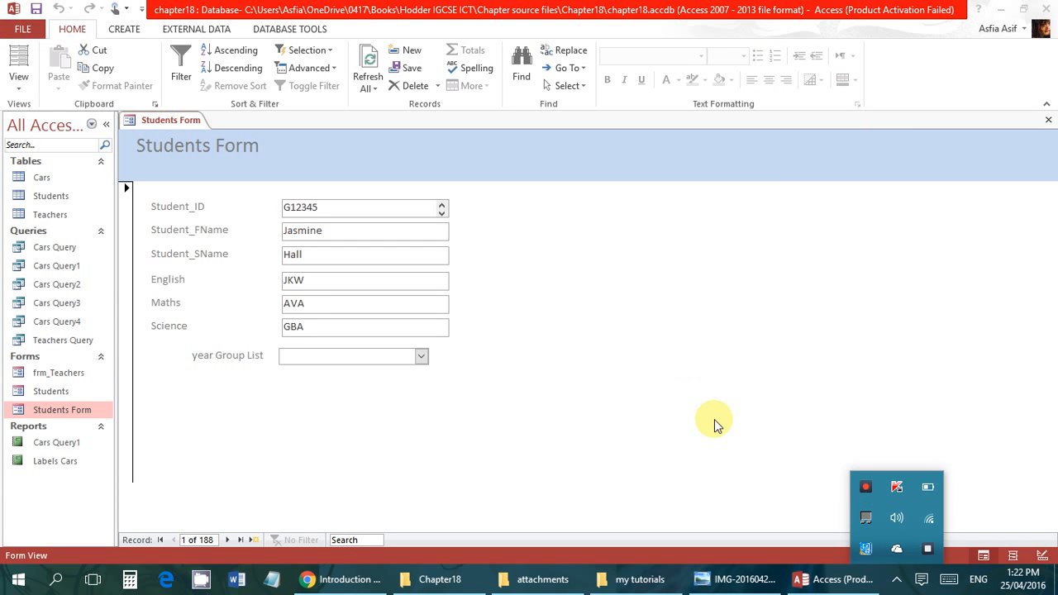
left_click(714, 419)
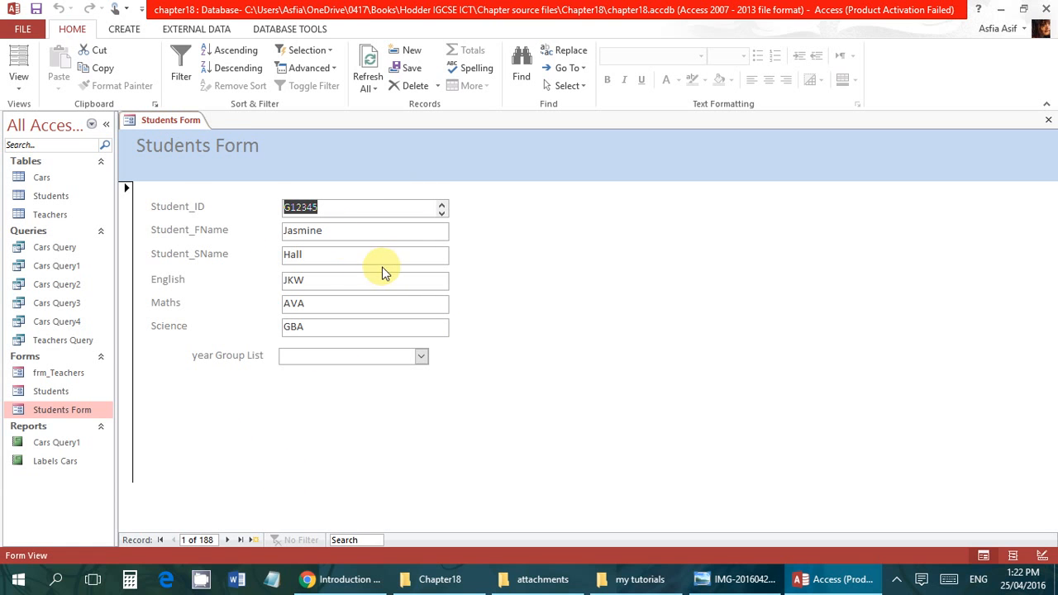
Check the Year_Group combo box of the Students Form in Design View, and return to Form View.
right_click(180, 118)
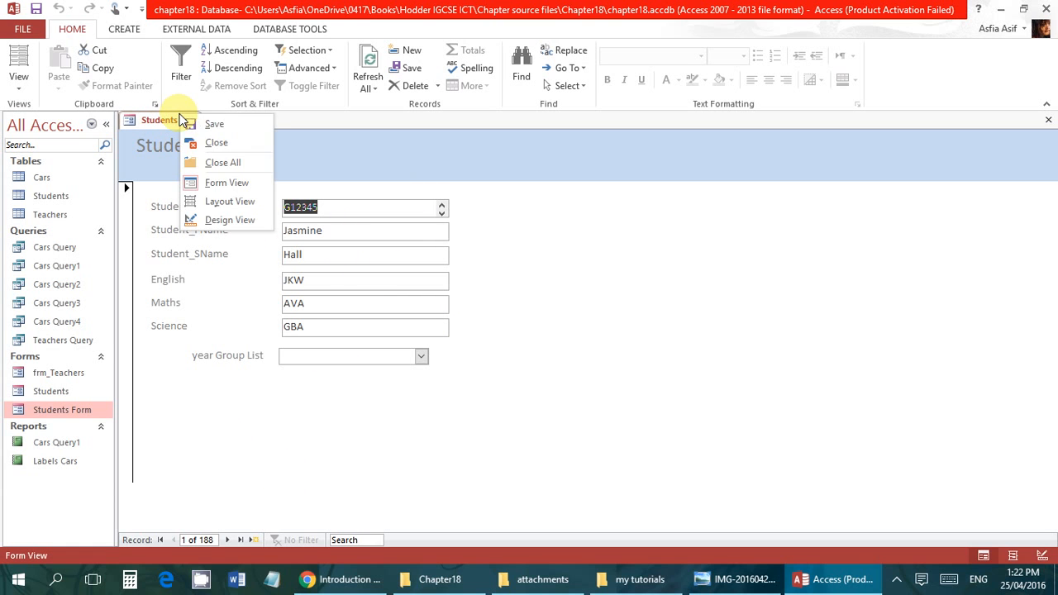
left_click(228, 219)
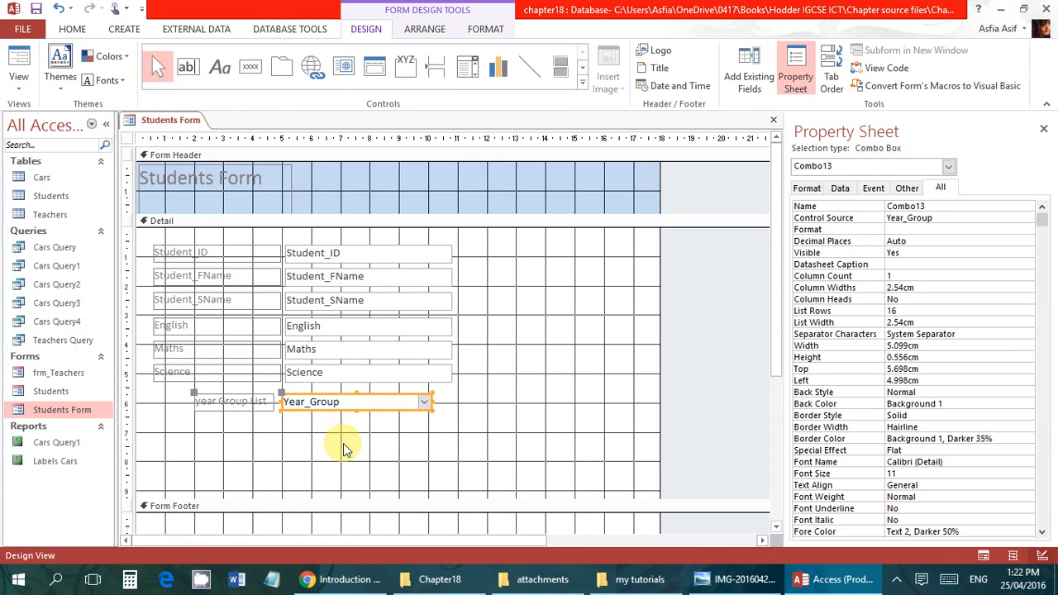
right_click(165, 120)
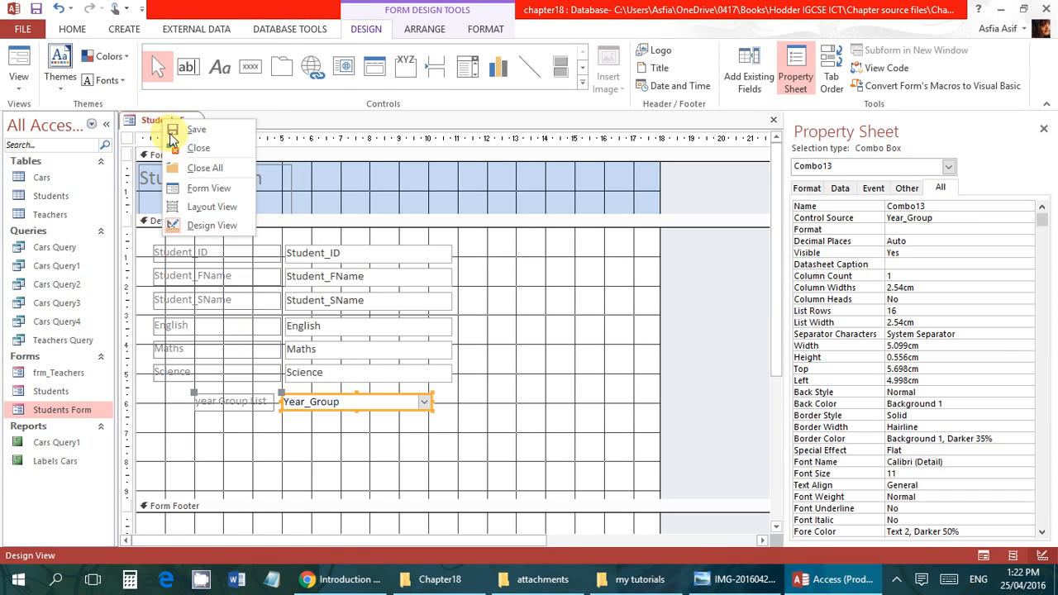
left_click(196, 186)
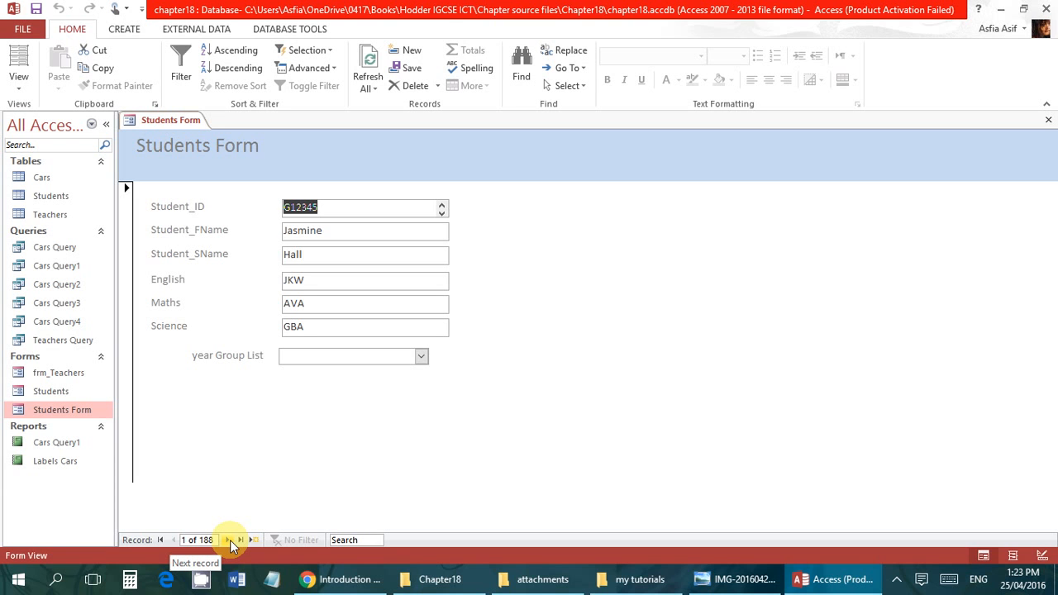
Advance to record 15 in the Students Form and choose 9 from its year Group List.
left_click_drag(230, 540, 229, 539)
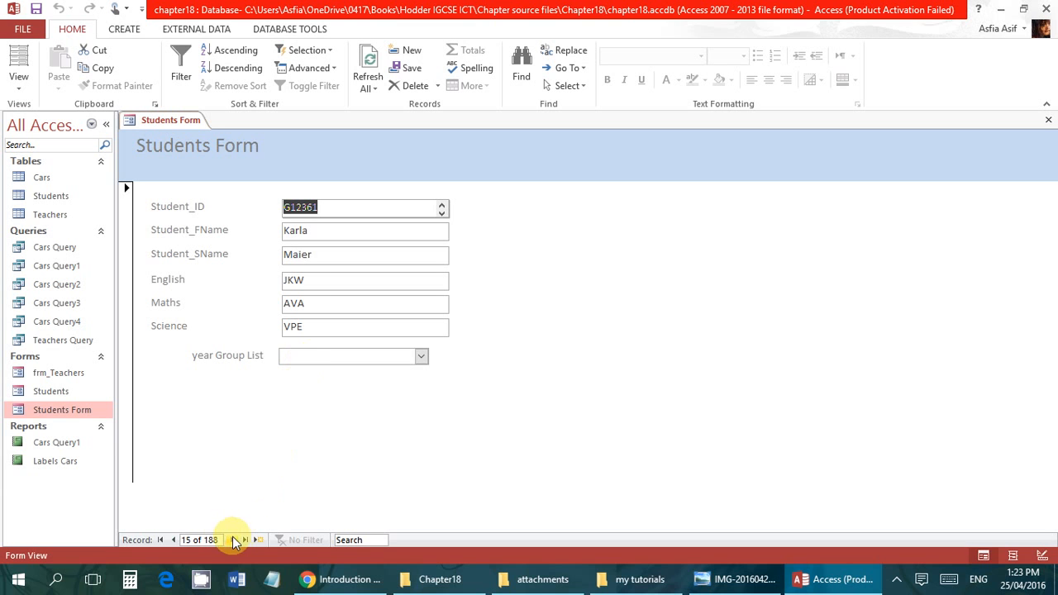
left_click(302, 355)
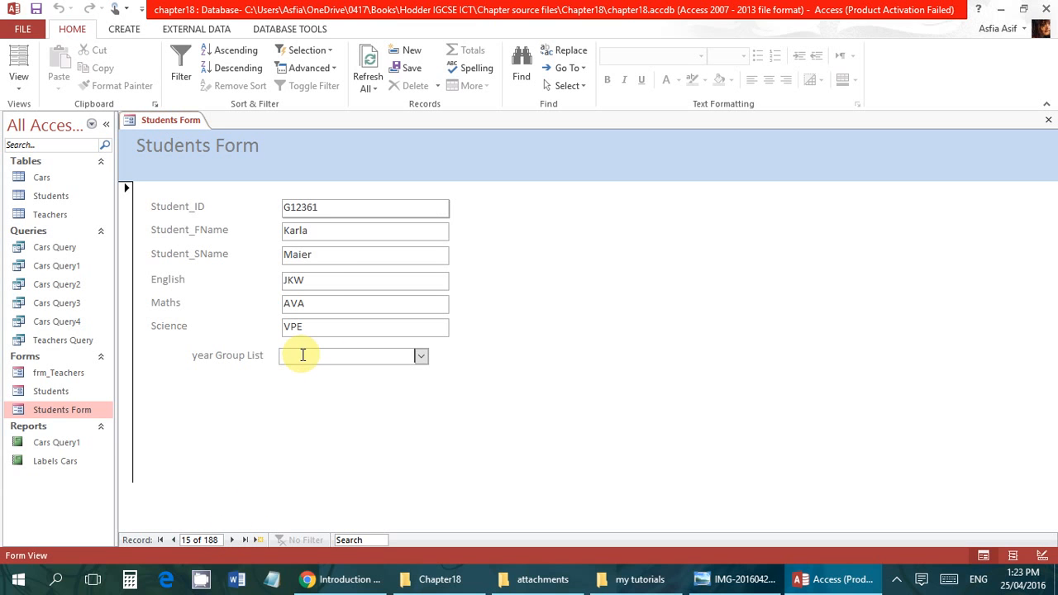
left_click(422, 355)
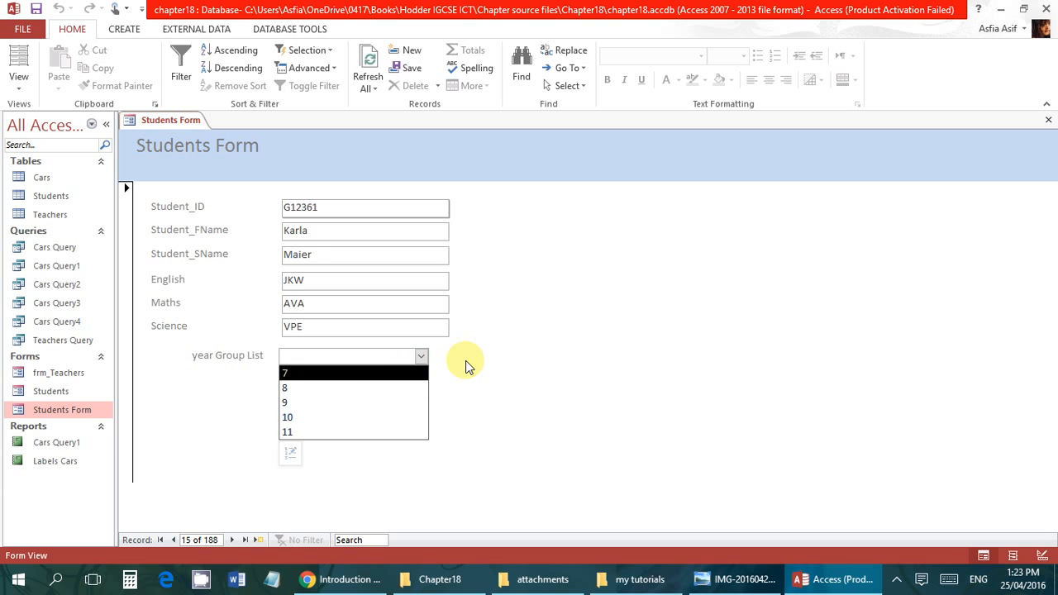
left_click(466, 366)
left_click(422, 357)
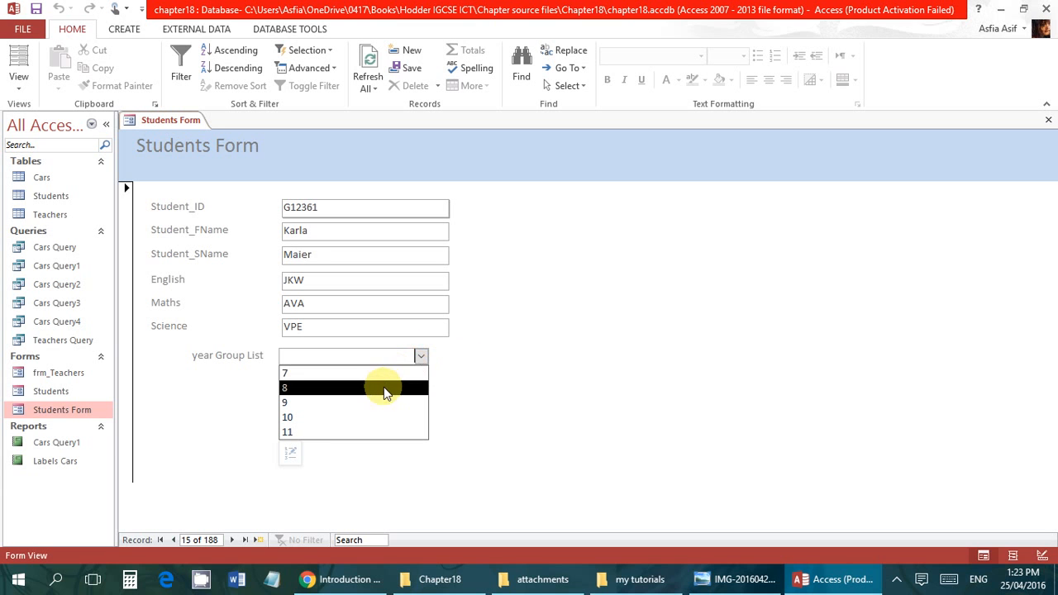
left_click(423, 356)
left_click(422, 357)
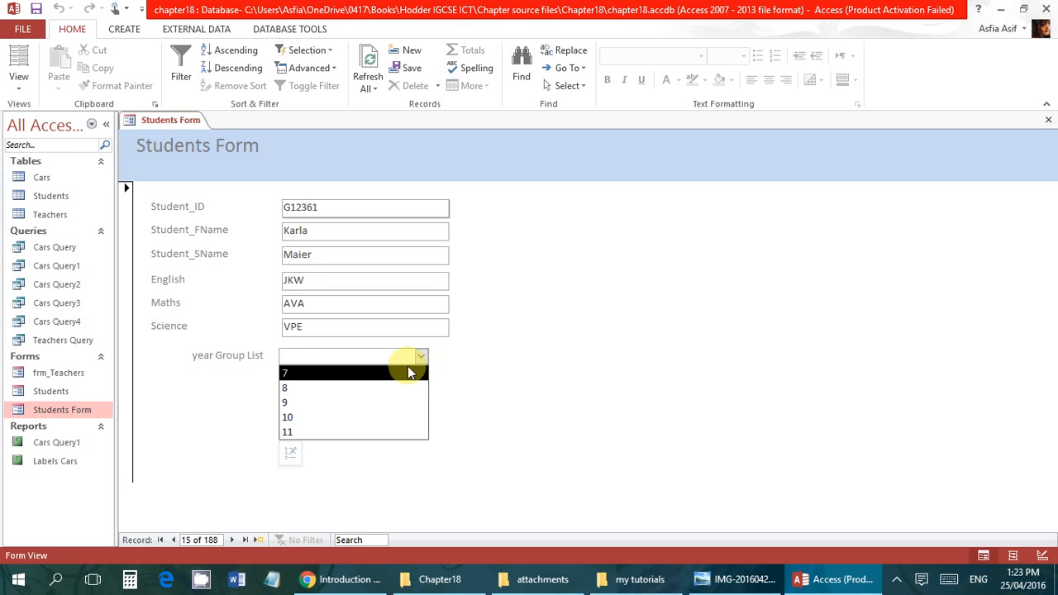
left_click(376, 403)
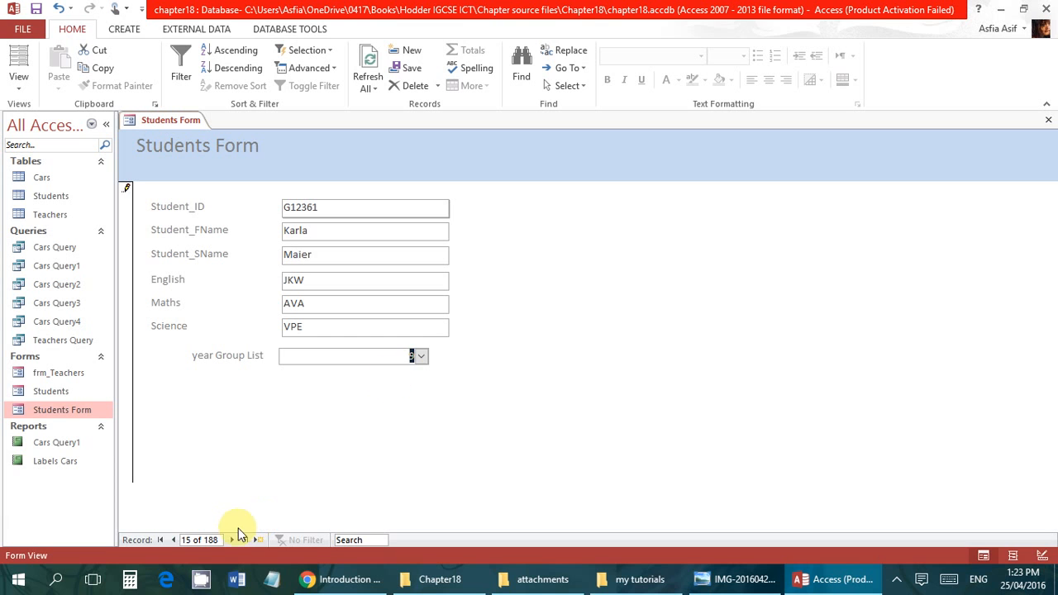
Choose year groups 8, 7 and 11 for records 16, 17 and 18 respectively.
left_click(233, 539)
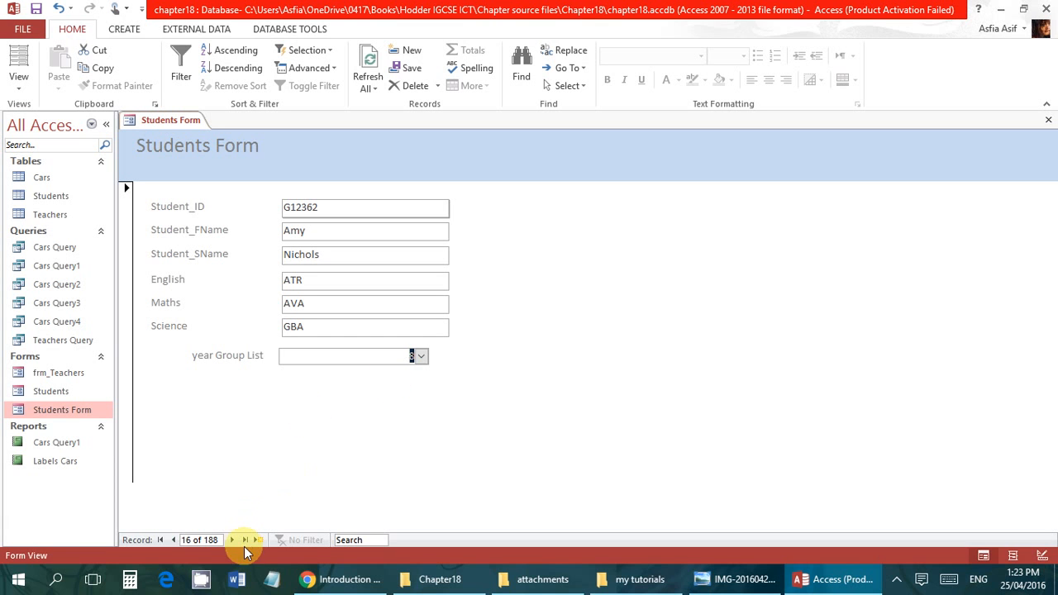
left_click(232, 541)
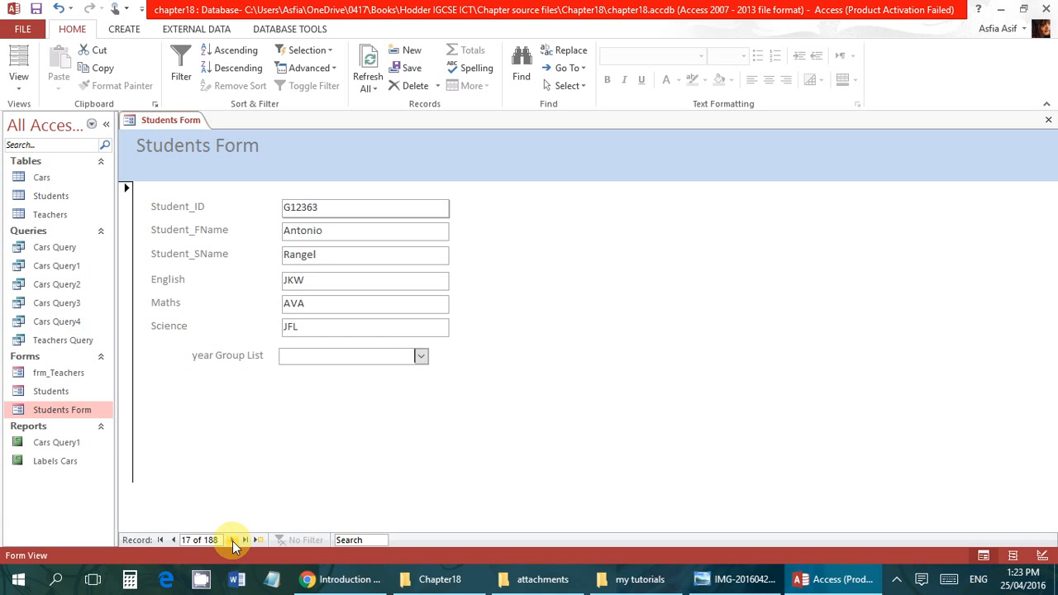
left_click(421, 356)
left_click(394, 373)
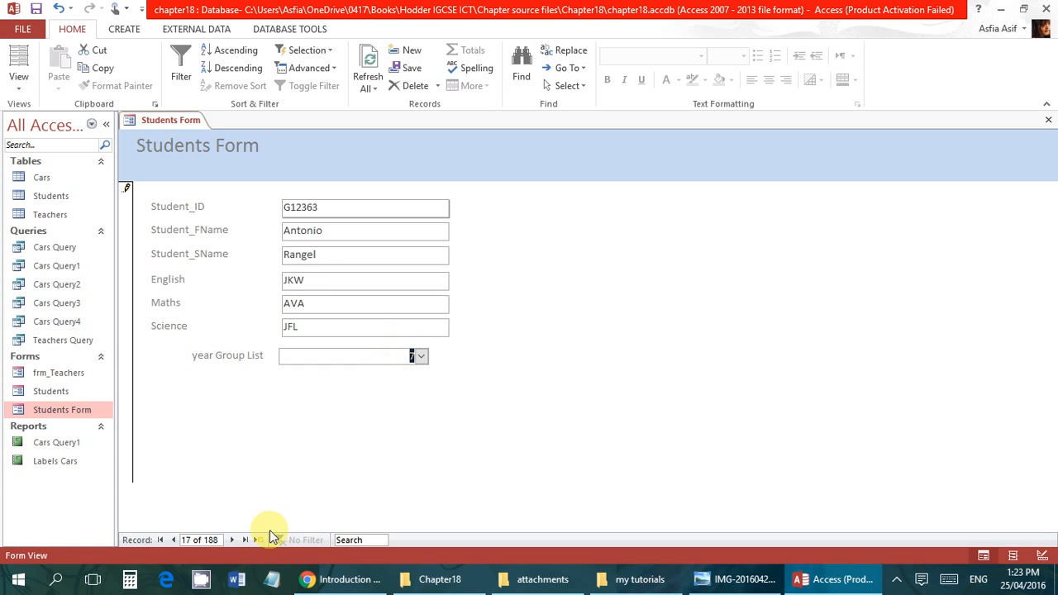
left_click(233, 539)
left_click(420, 356)
left_click(321, 432)
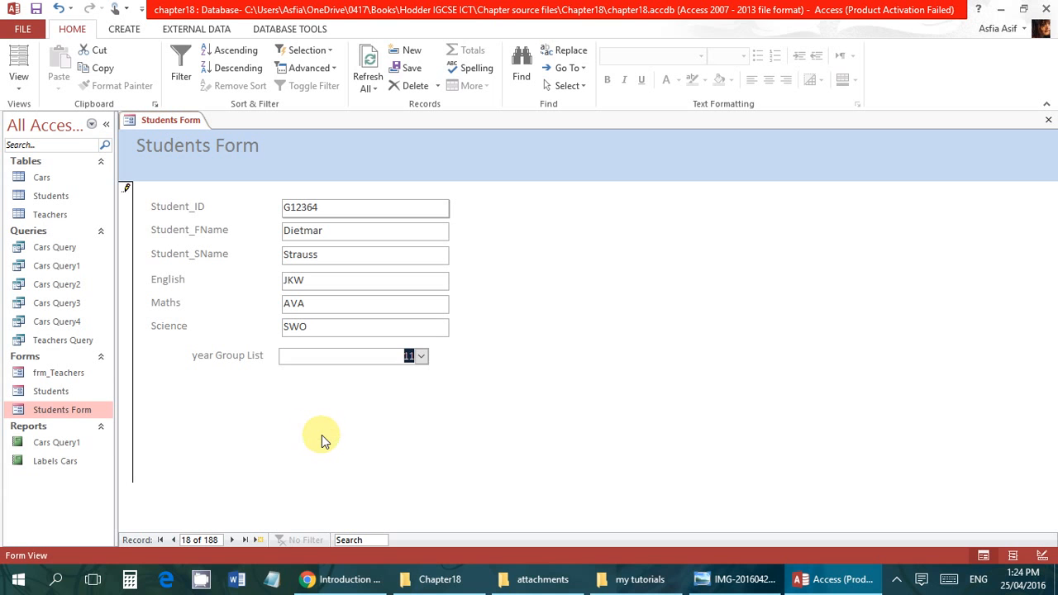
Move on to record 19, open the Students table and check the Year_Group values of the four edited records.
left_click(232, 539)
double_click(59, 197)
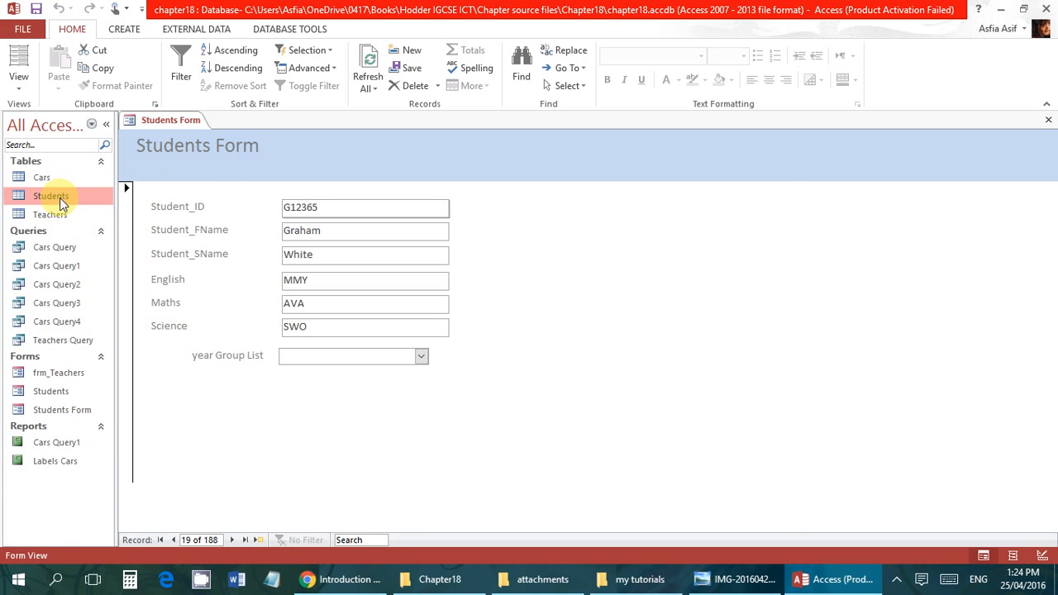
left_click(609, 370)
left_click(609, 386)
left_click(609, 401)
left_click(609, 416)
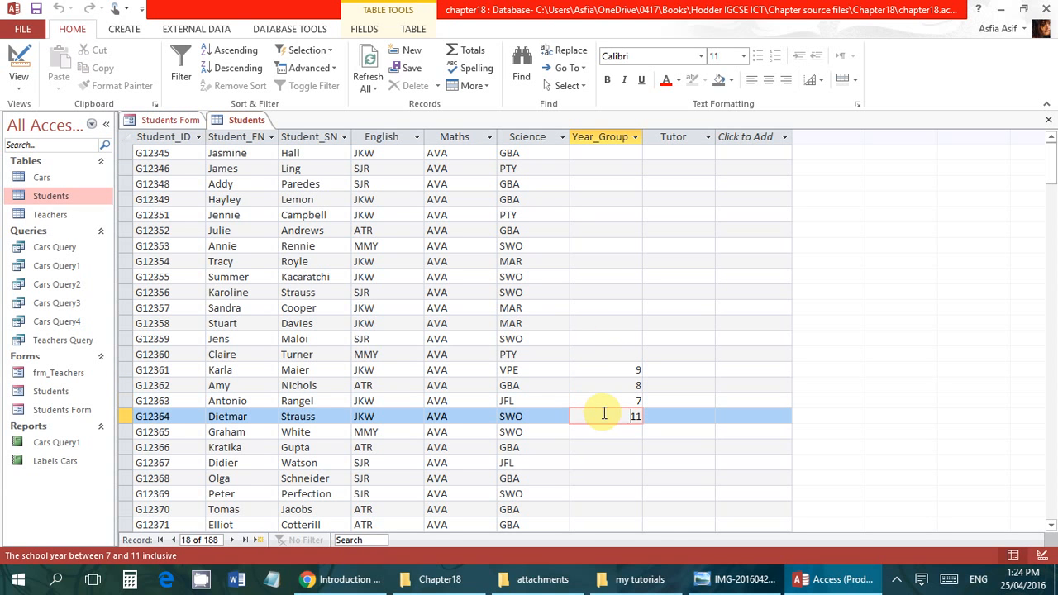
Advance to record 20 in the Students Form, inspect its fields and compare the form with the Students table.
left_click(168, 120)
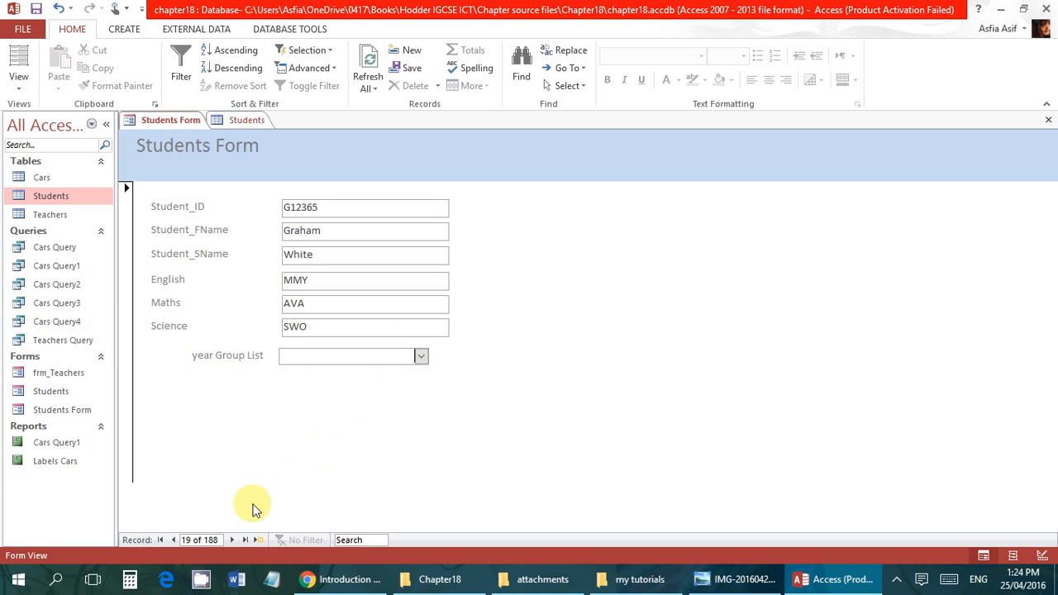
left_click(234, 540)
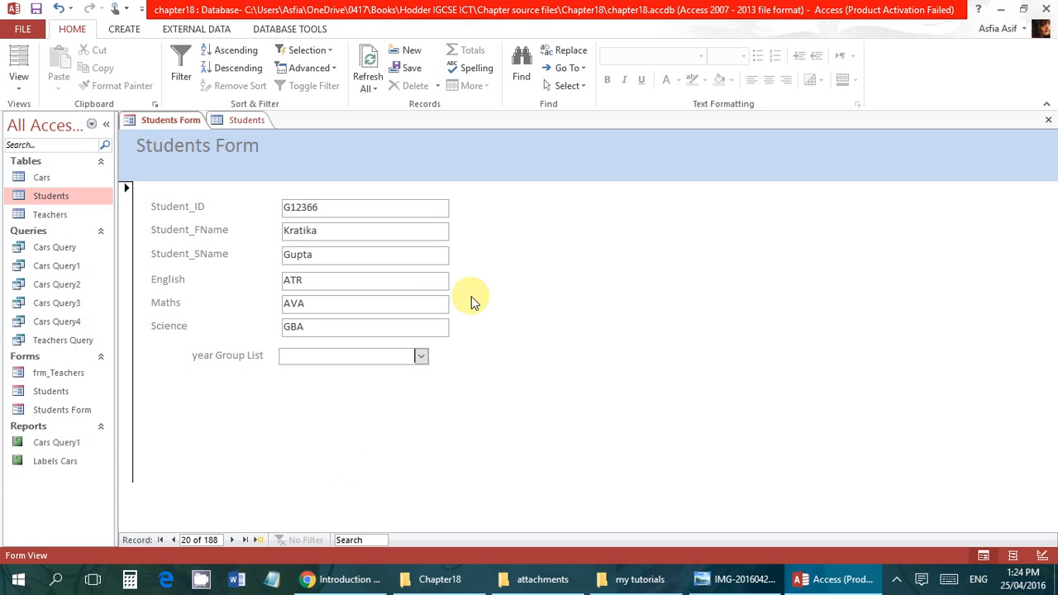
left_click(342, 302)
left_click(342, 230)
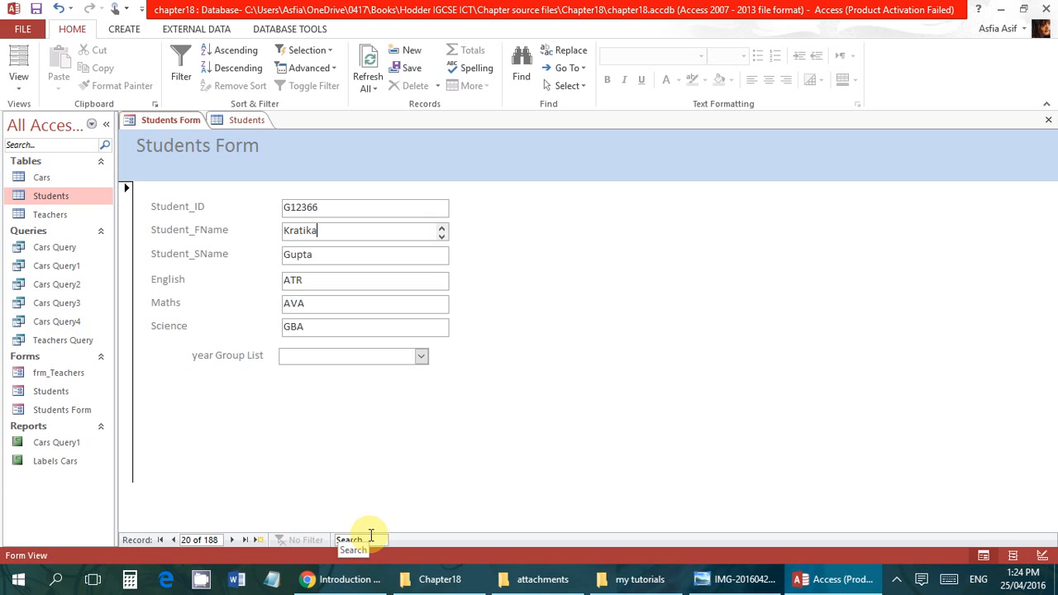
left_click(233, 121)
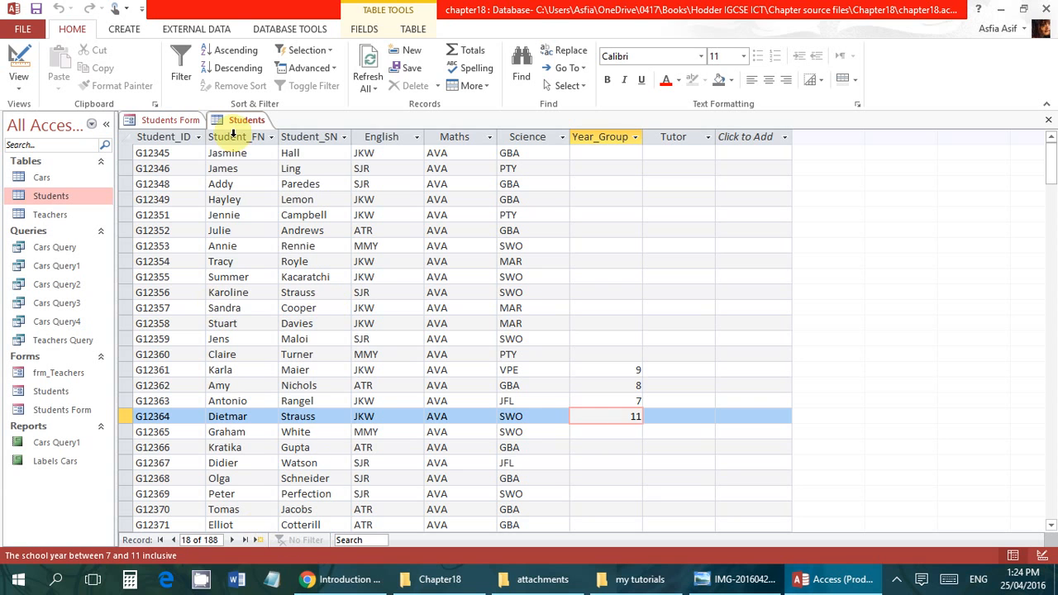
left_click(189, 122)
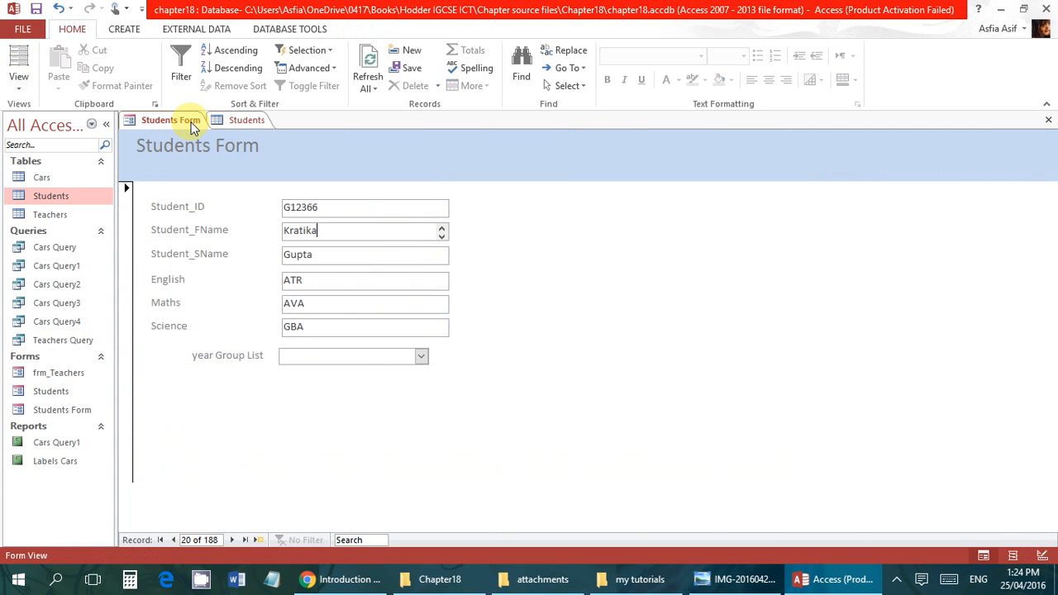
Search the form's records for a student's surname.
left_click(378, 538)
type("Co")
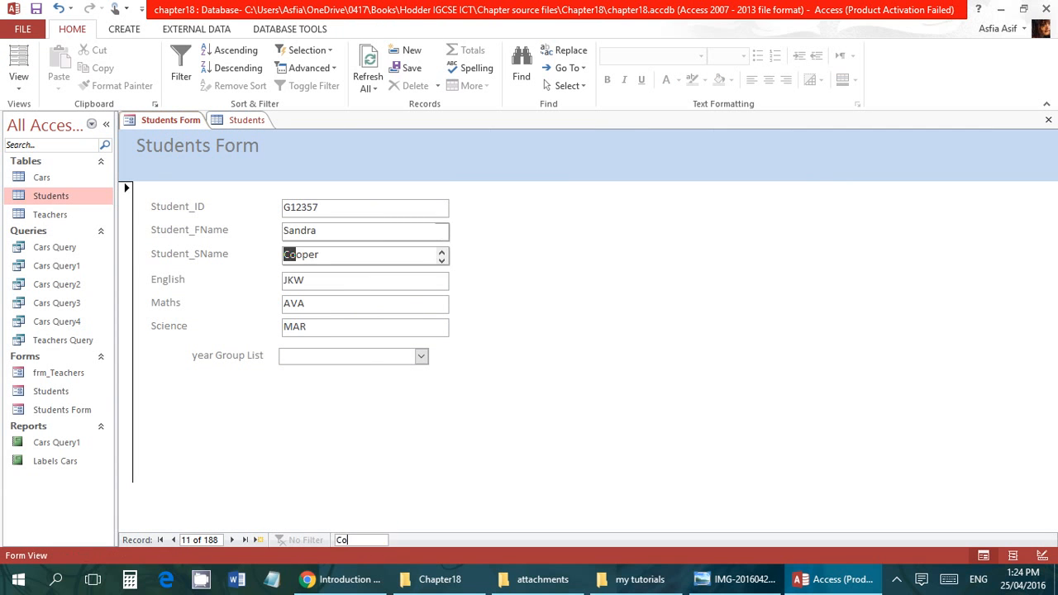
type("oper")
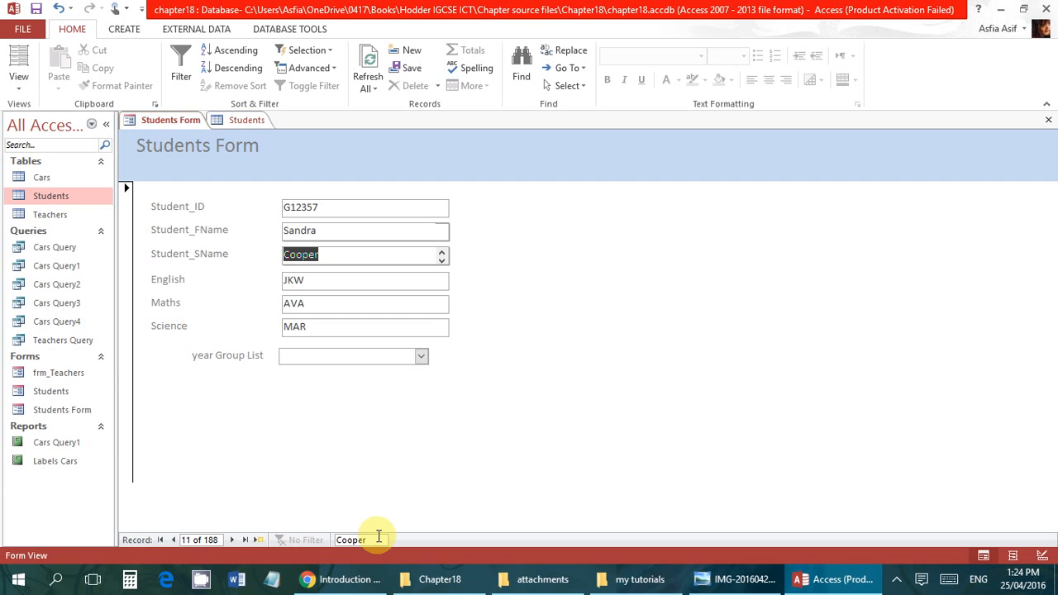
Clear the record search and search for a different student surname.
key("BackSpace")
key("BackSpace")
key("BackSpace")
key("BackSpace")
key("BackSpace")
key("BackSpace")
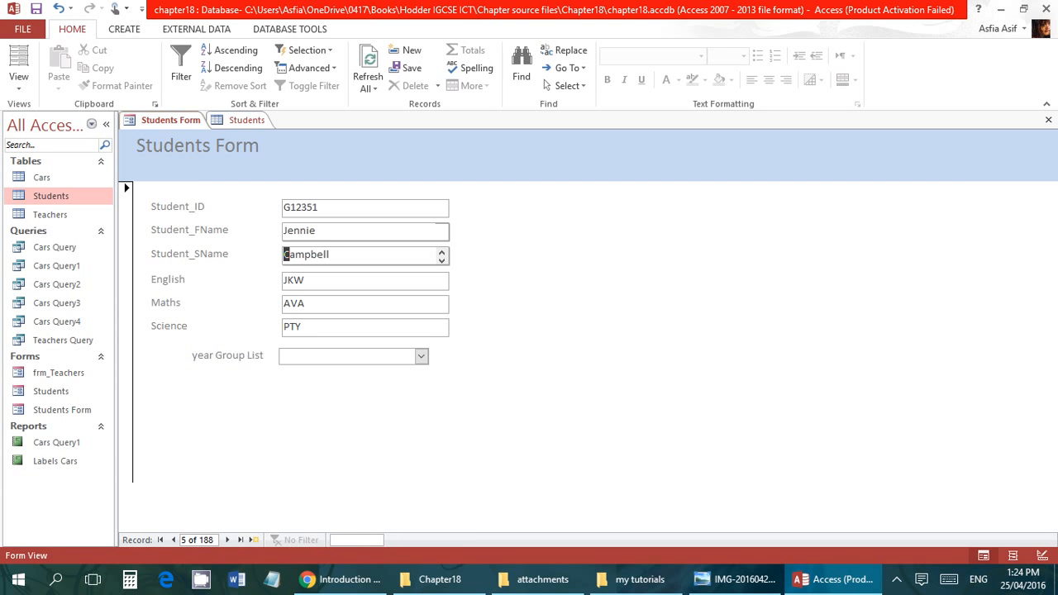
type("G")
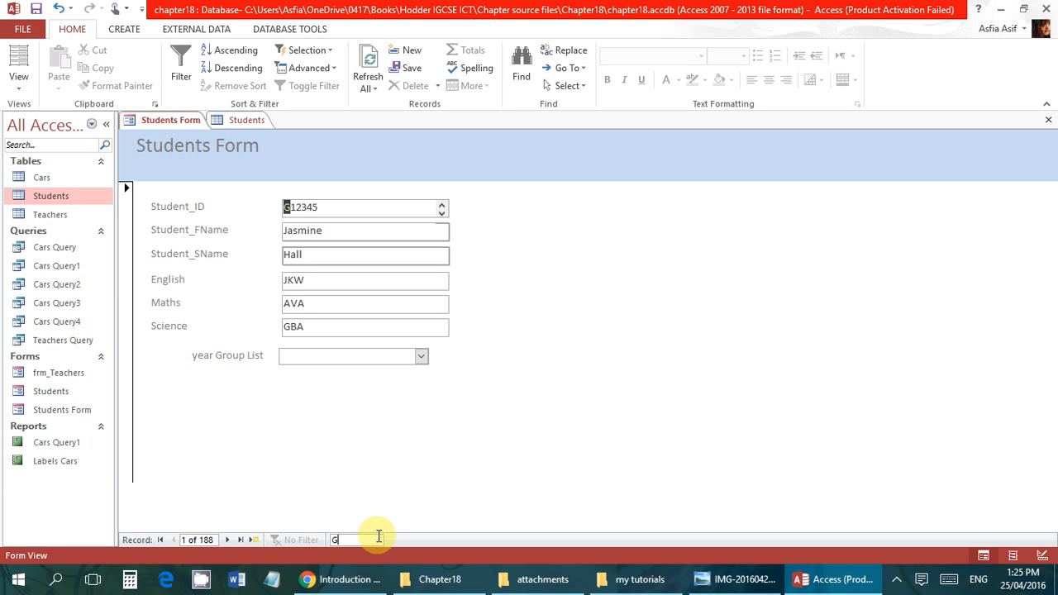
type("h")
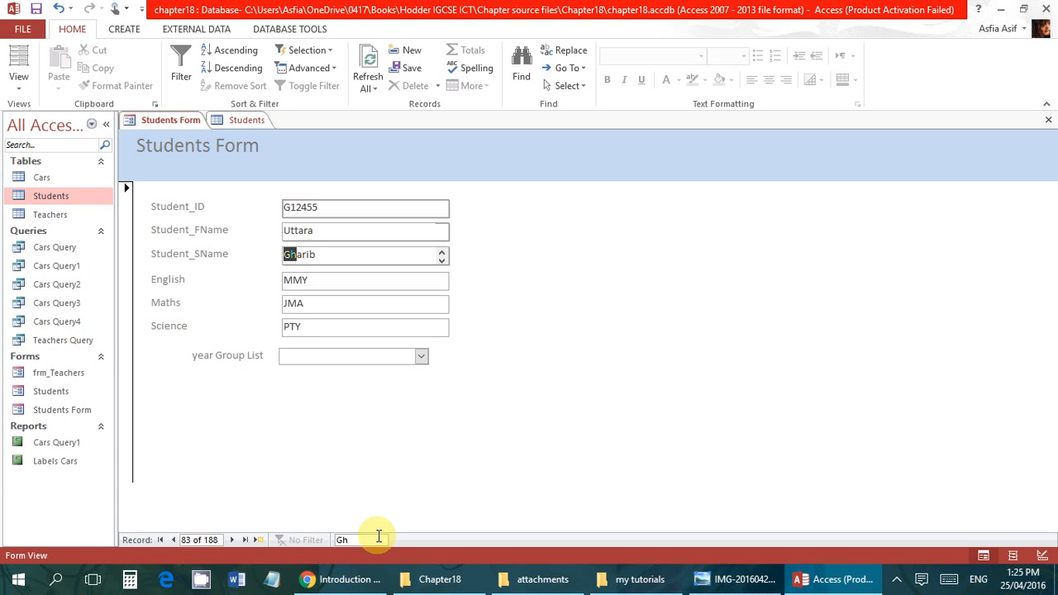
type("ar")
key("BackSpace")
type("yib")
key("Return")
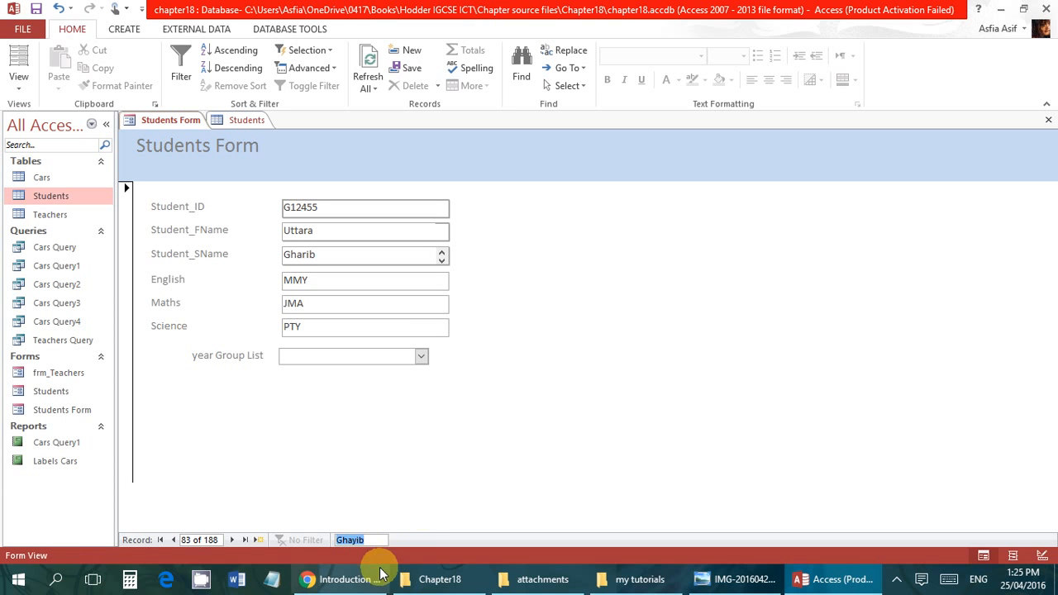
Clear the surname from the record search and search the Students Form for a specific student ID.
left_click(378, 539)
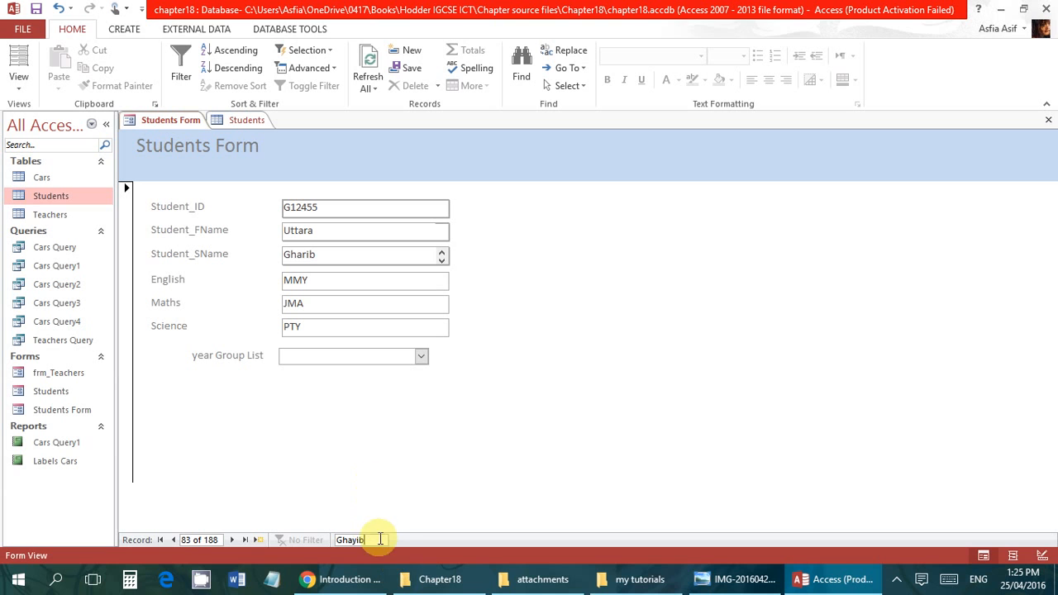
key("Return")
type("G")
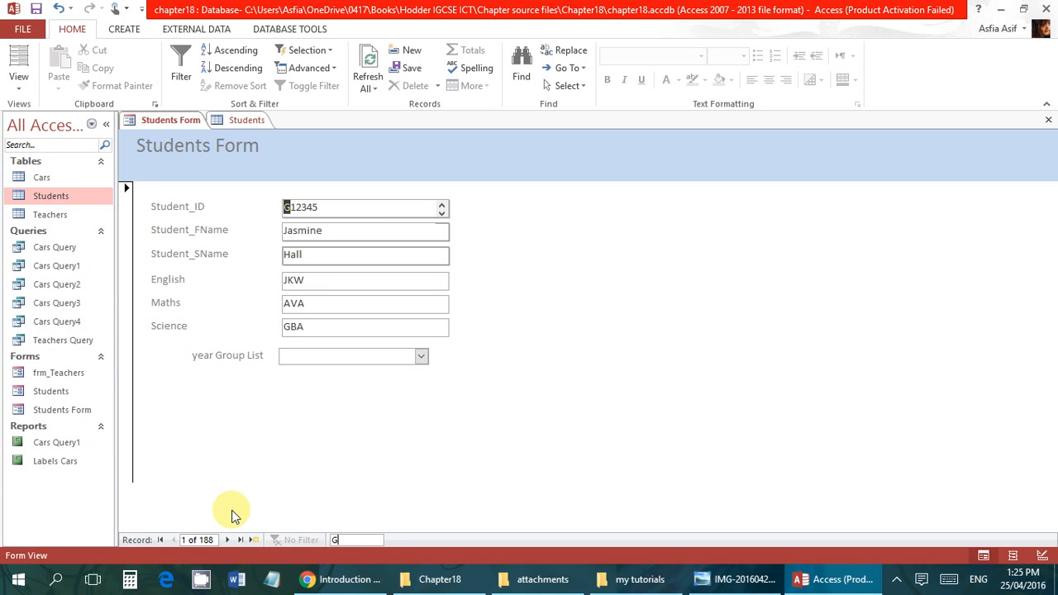
type("123")
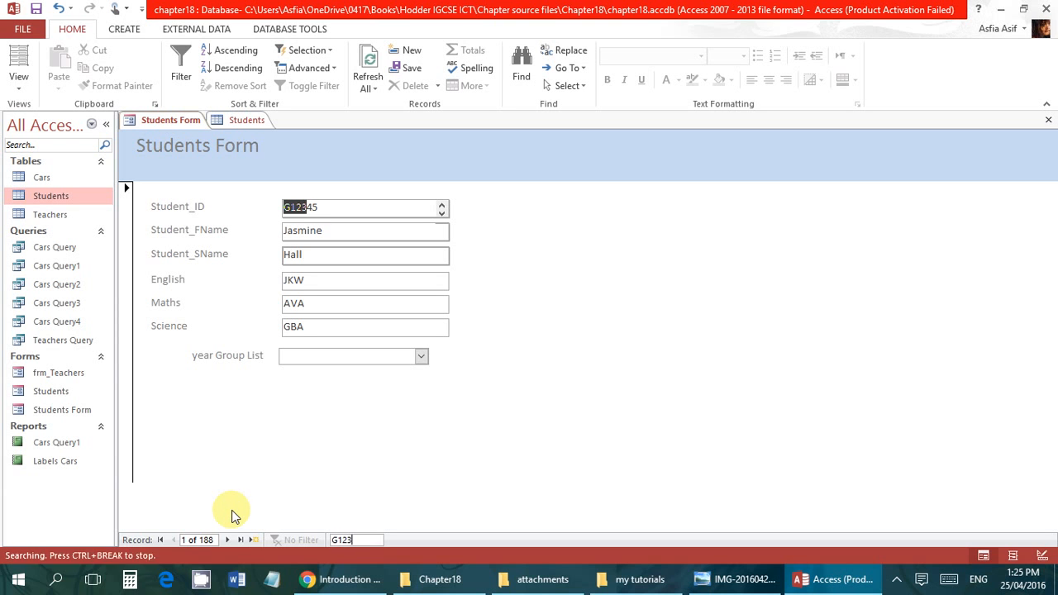
type("5")
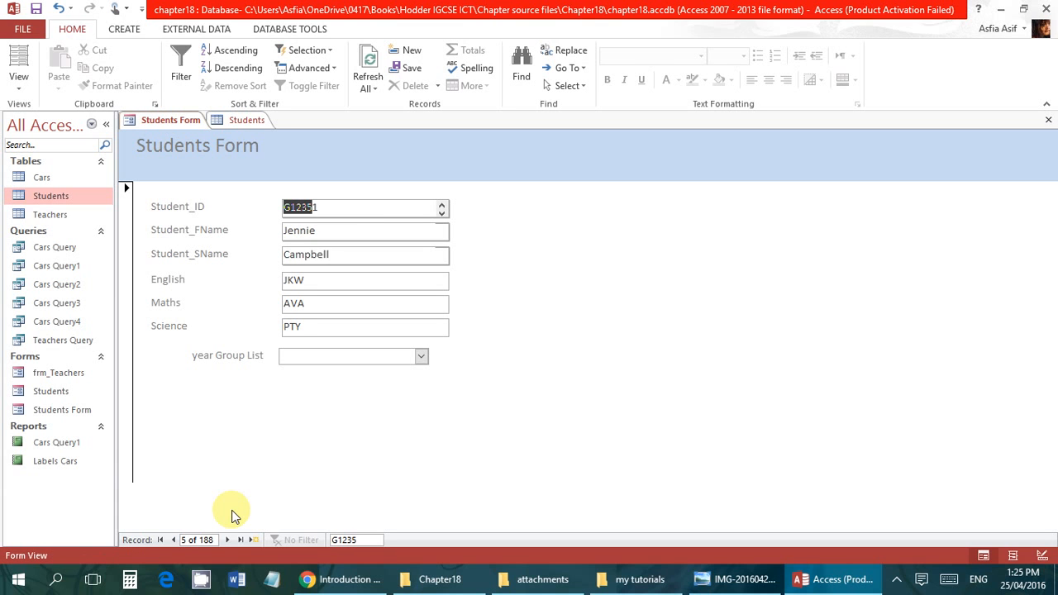
type("6")
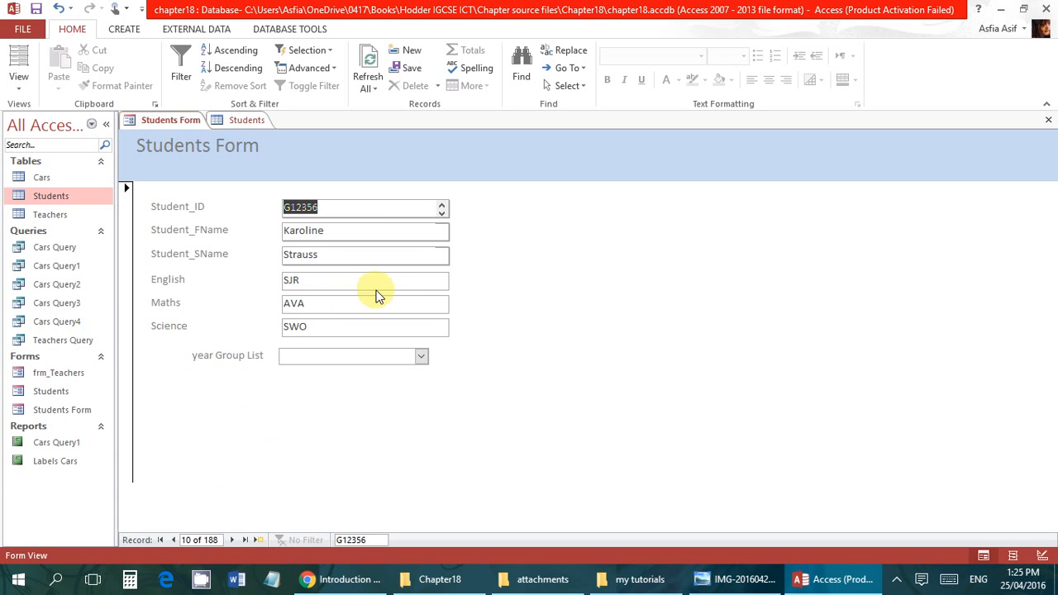
left_click(336, 301)
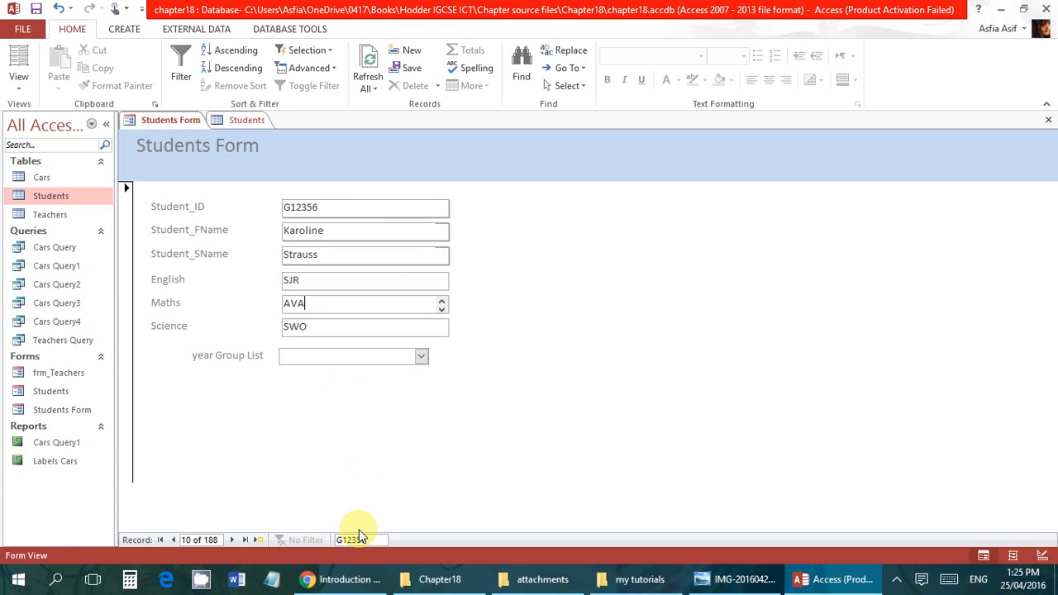
Step through the form's records, go to the last record and the blank one after it, and return to the last record.
left_click(172, 540)
double_click(230, 540)
left_click(244, 540)
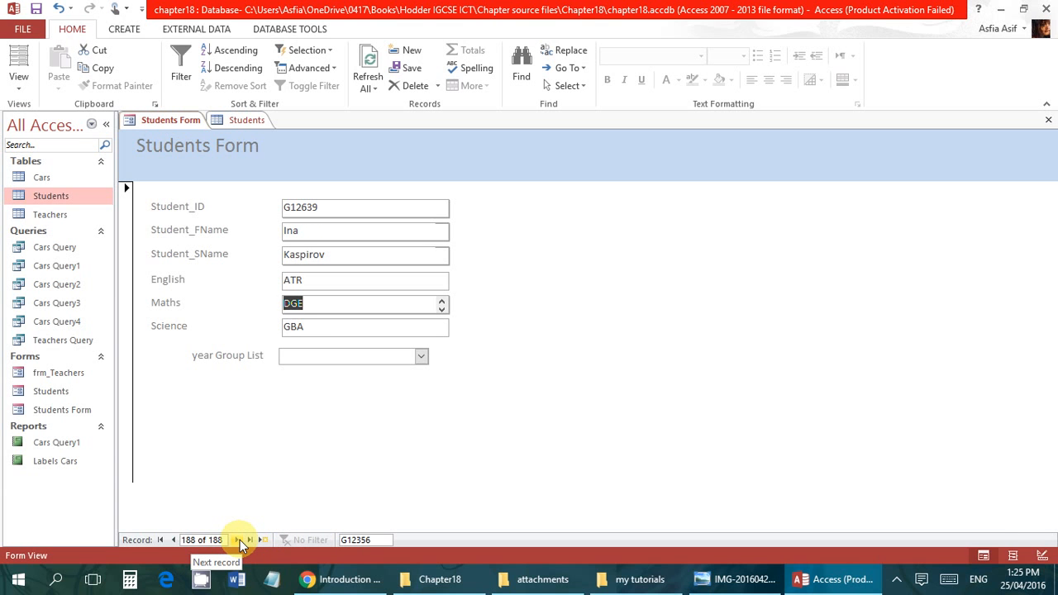
left_click(239, 540)
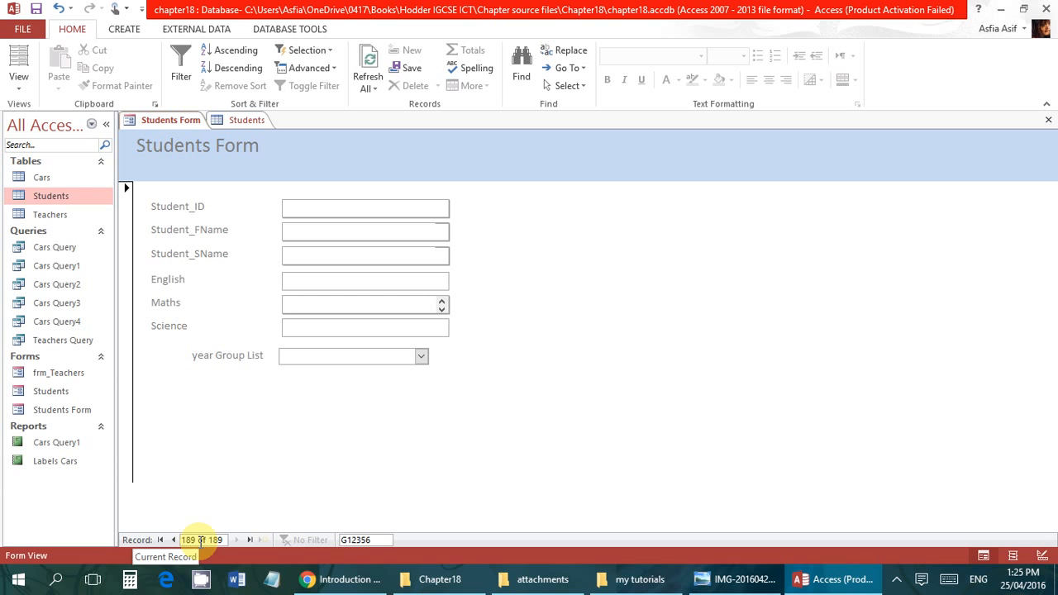
left_click(345, 208)
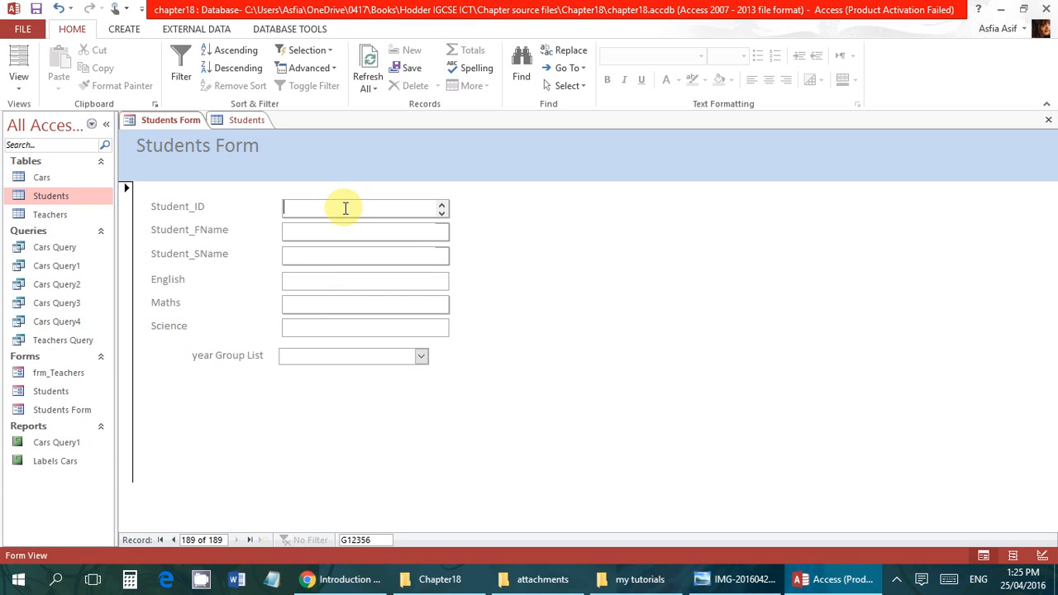
left_click(252, 540)
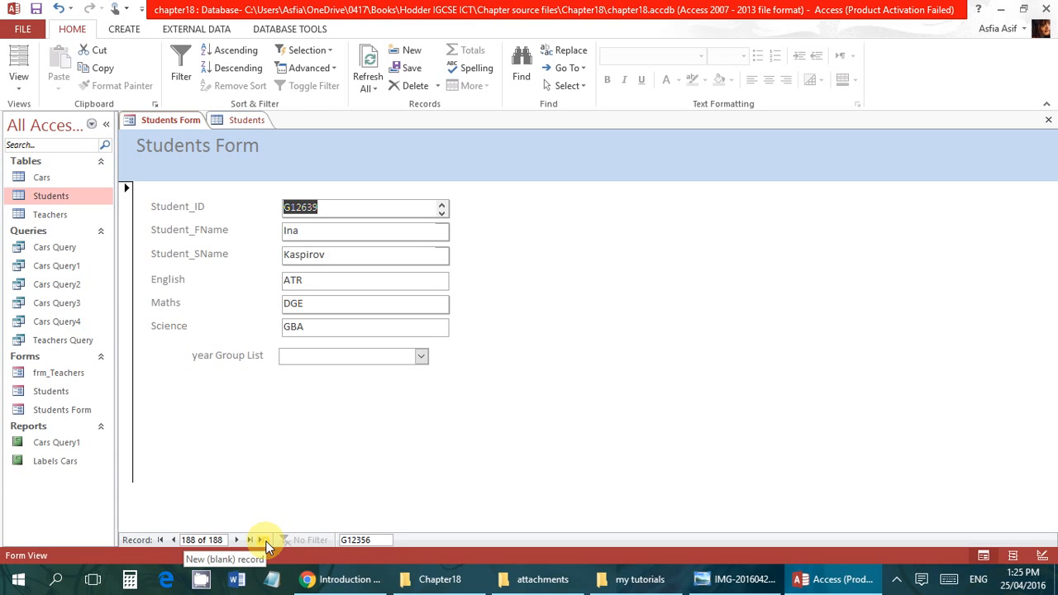
Open a new blank record in the Students Form and compare it with the Students table.
left_click(261, 541)
left_click(291, 229)
left_click(233, 122)
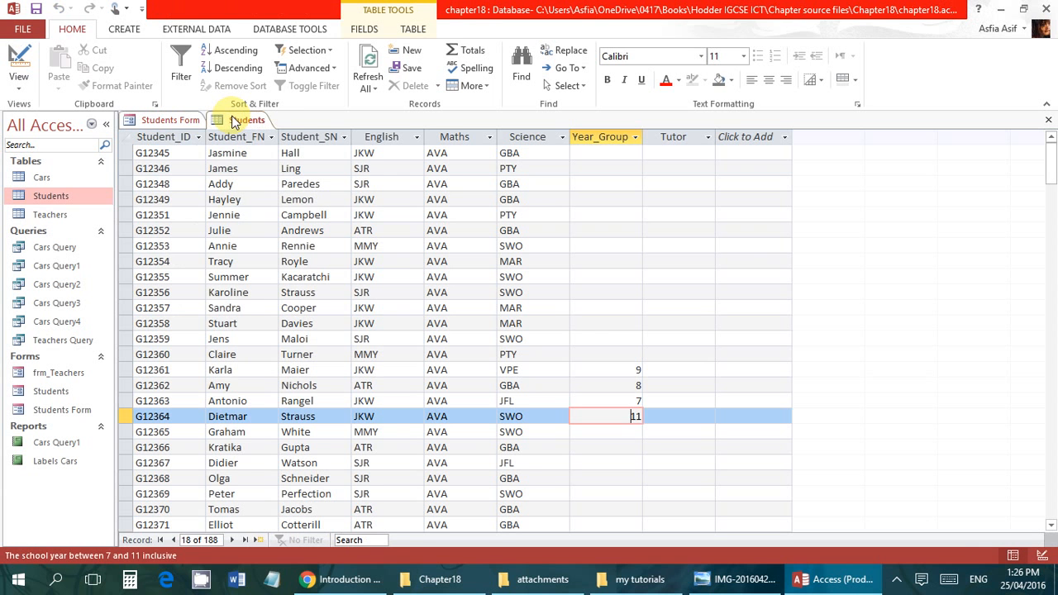
left_click(168, 120)
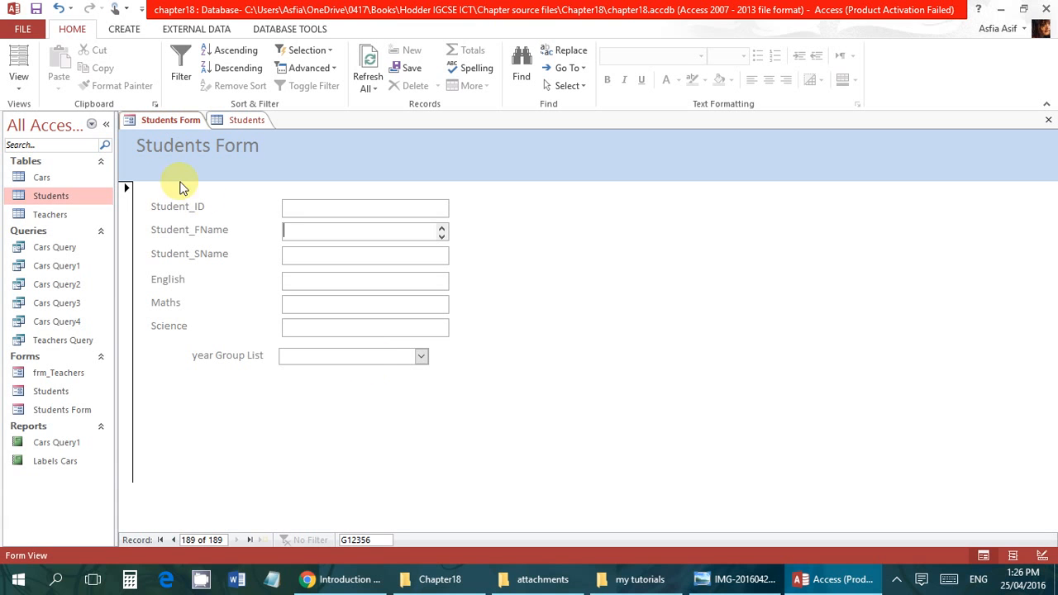
In the Students Form's Design View, move the Year_Group combo box up beneath Science and extend the Detail section to about 10.3 cm high.
right_click(155, 124)
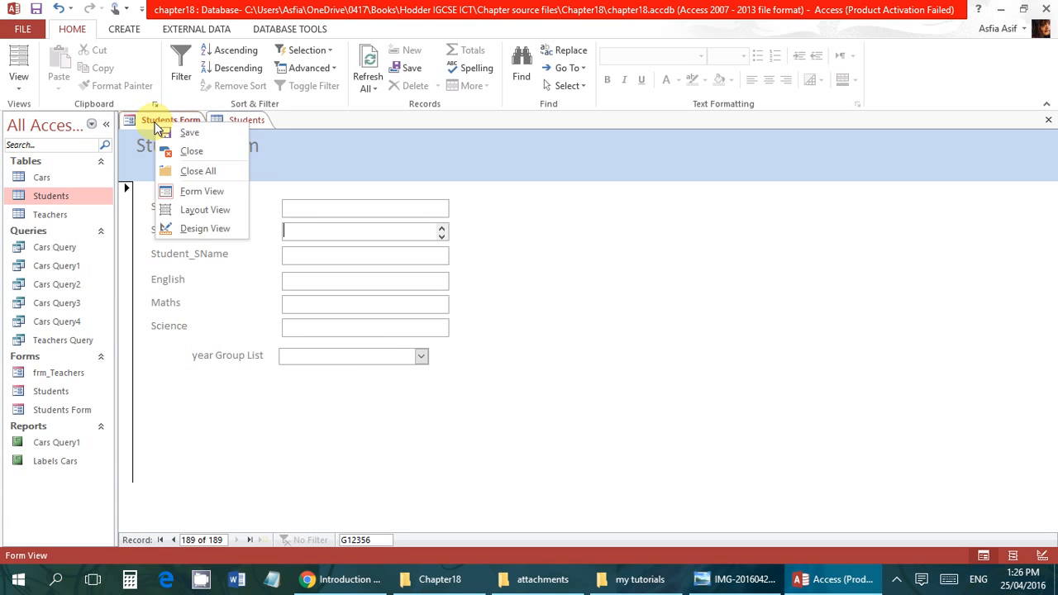
left_click(208, 228)
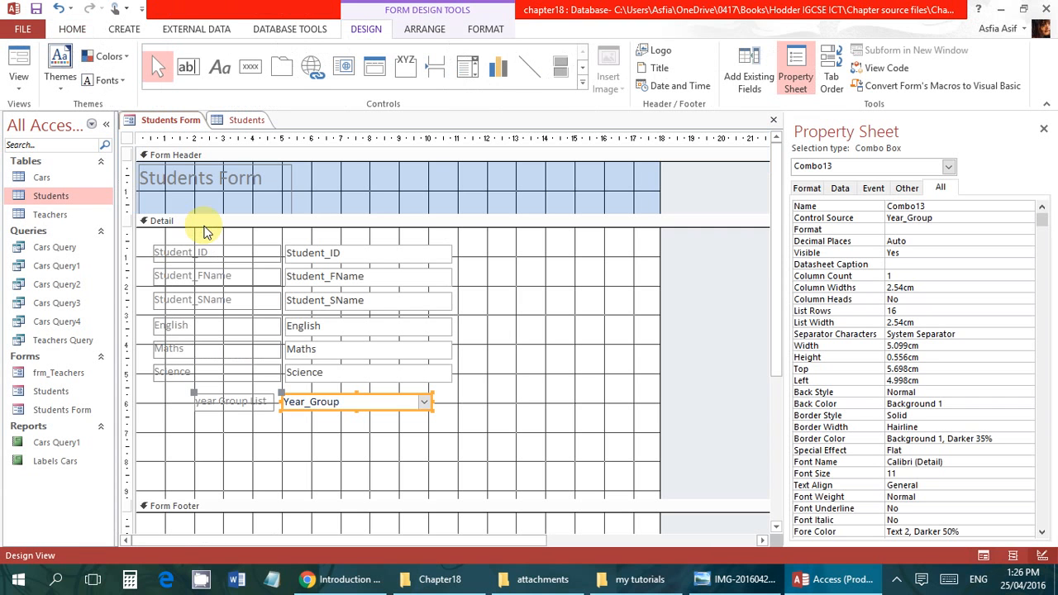
left_click(383, 454)
left_click_drag(459, 416, 257, 403)
left_click(281, 434)
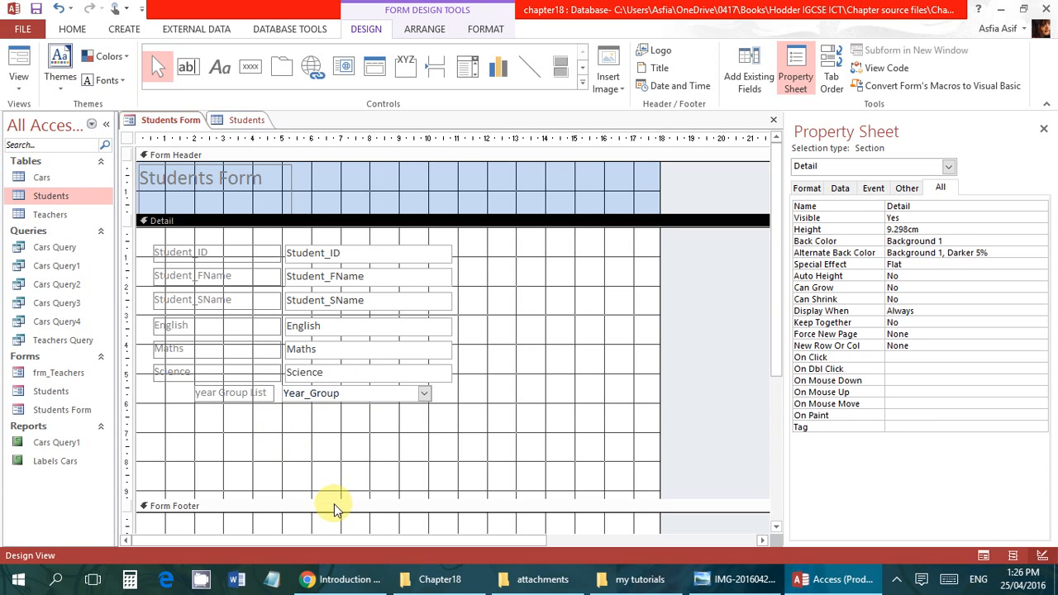
left_click_drag(335, 499, 338, 529)
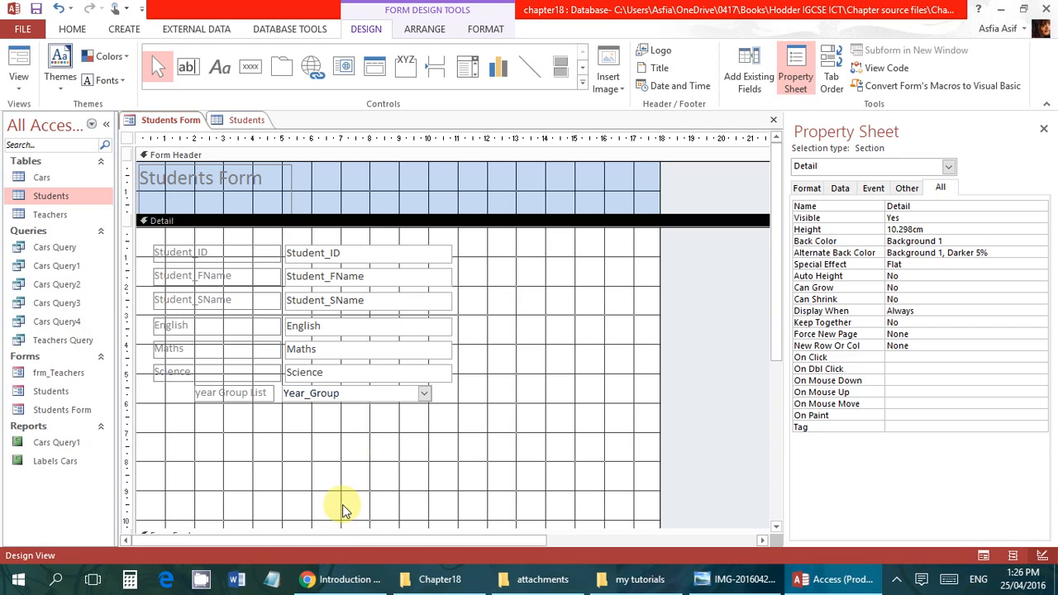
left_click(378, 440)
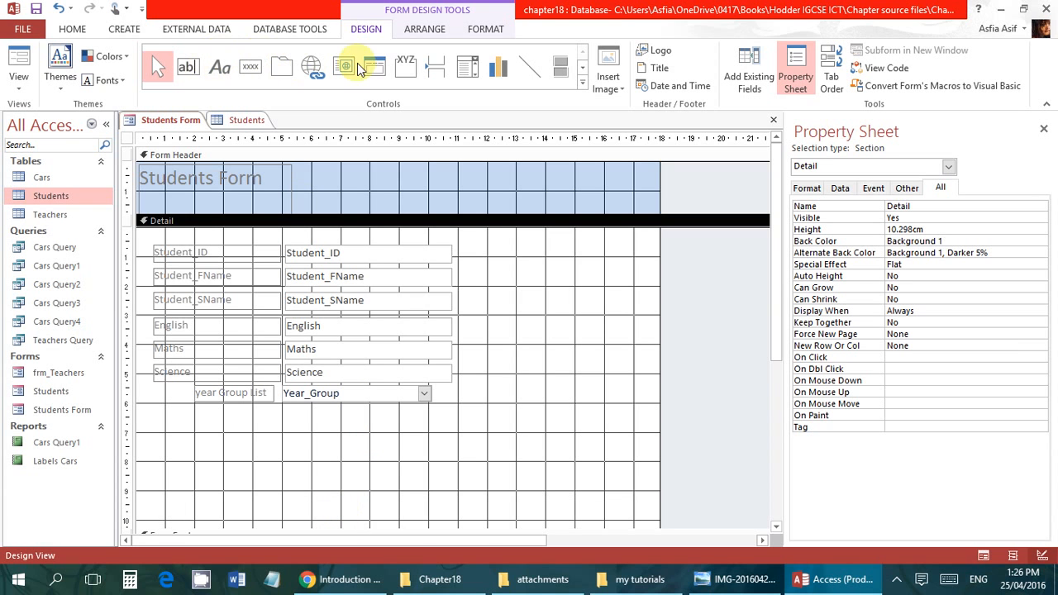
Draw an option group about 7.9 cm wide and 3.5 cm high below the Year_Group combo box.
left_click(583, 70)
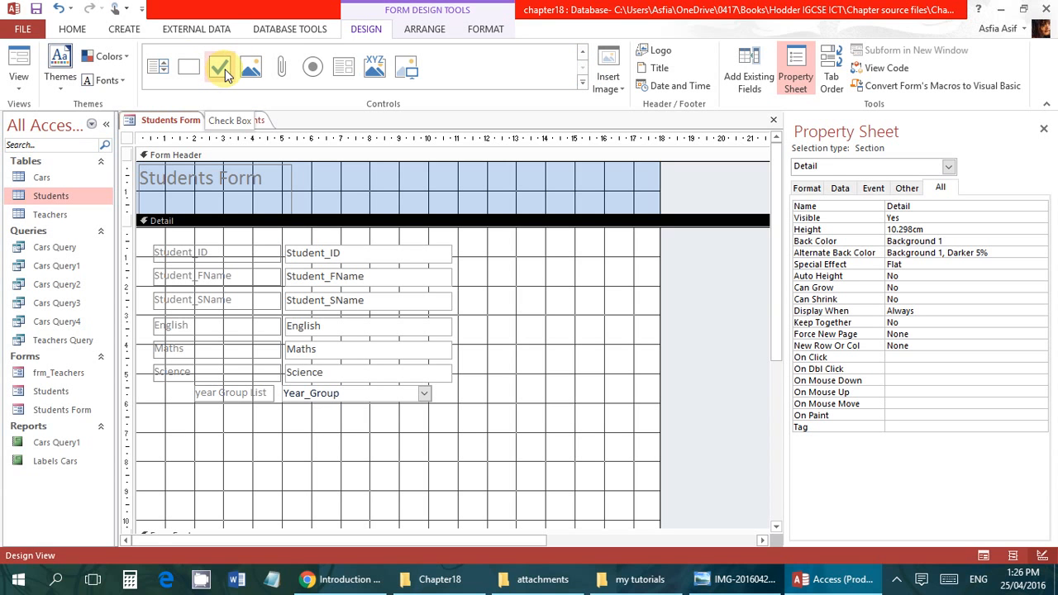
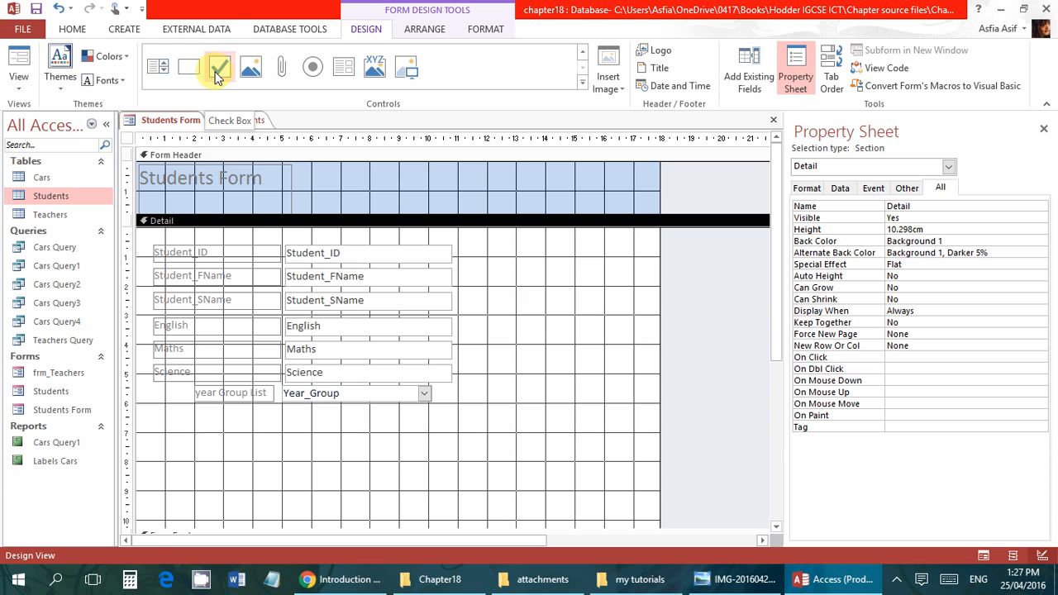
left_click(319, 71)
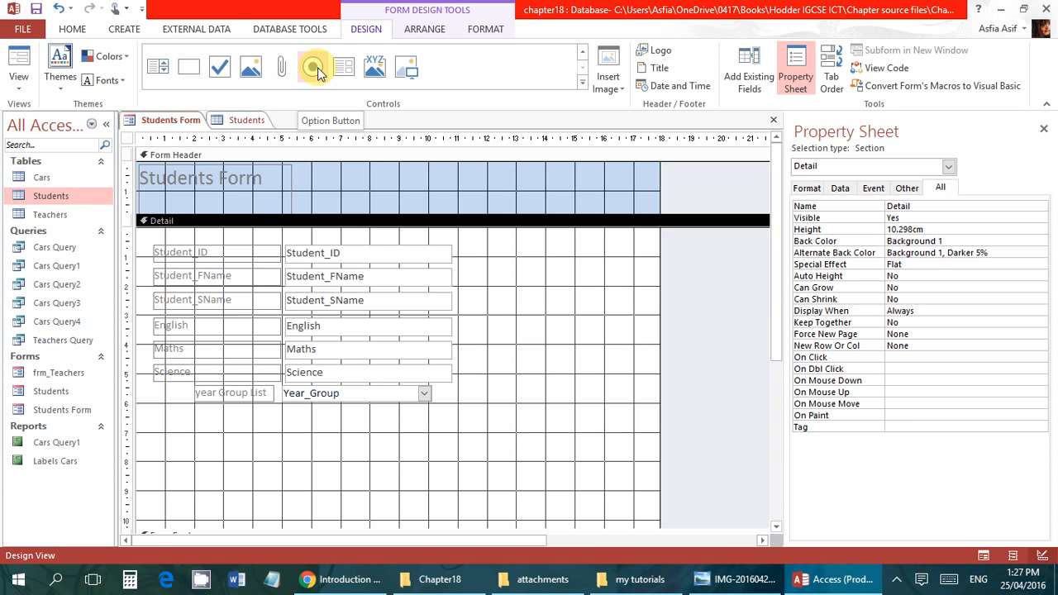
left_click(584, 58)
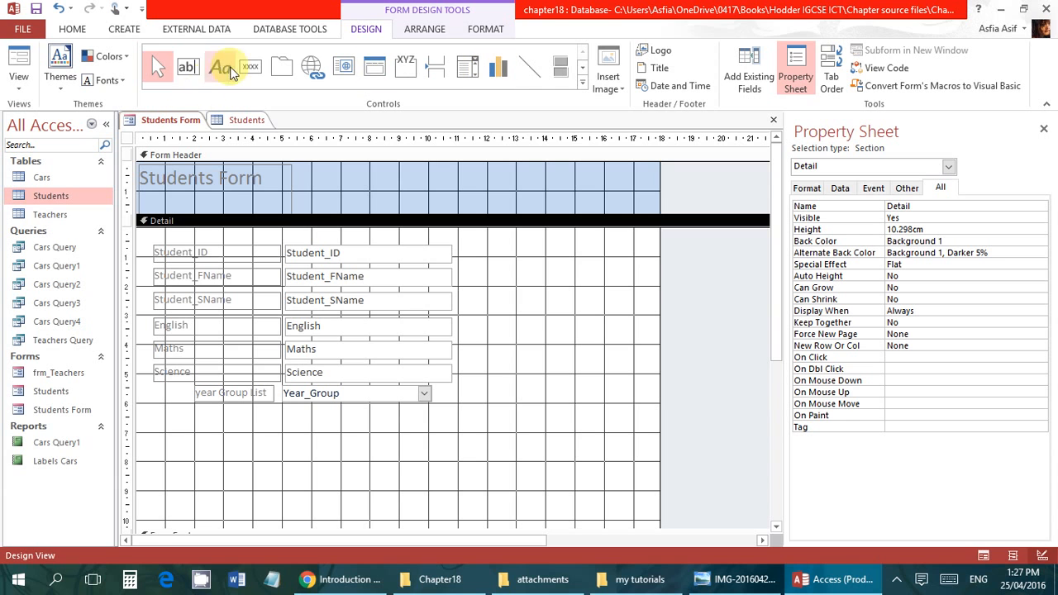
left_click(404, 71)
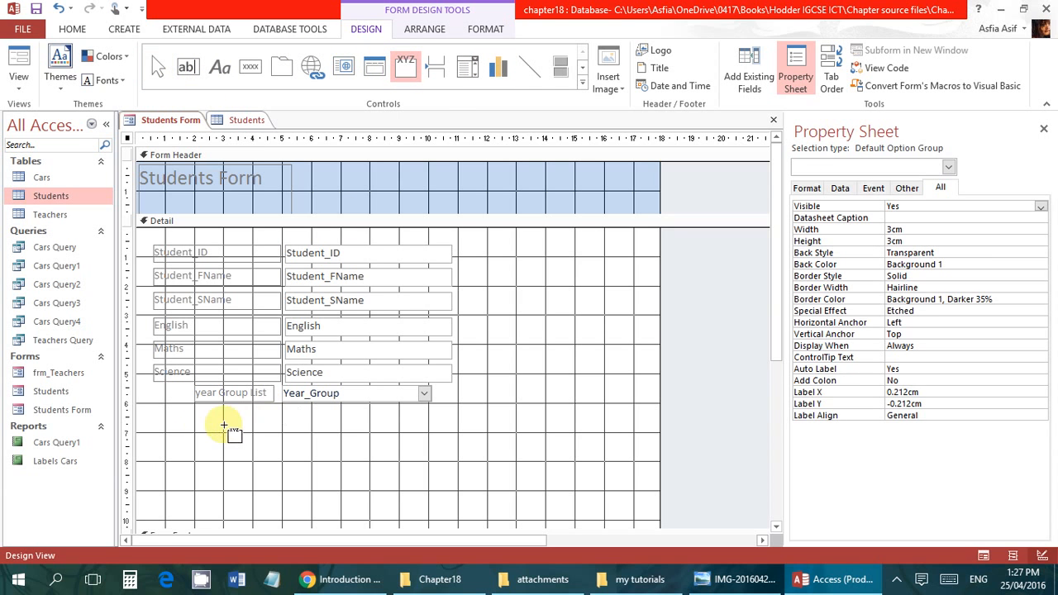
mouse_move(198, 416)
left_mouse_down()
mouse_move(436, 537)
mouse_move(429, 569)
mouse_move(429, 504)
mouse_move(429, 514)
left_mouse_up()
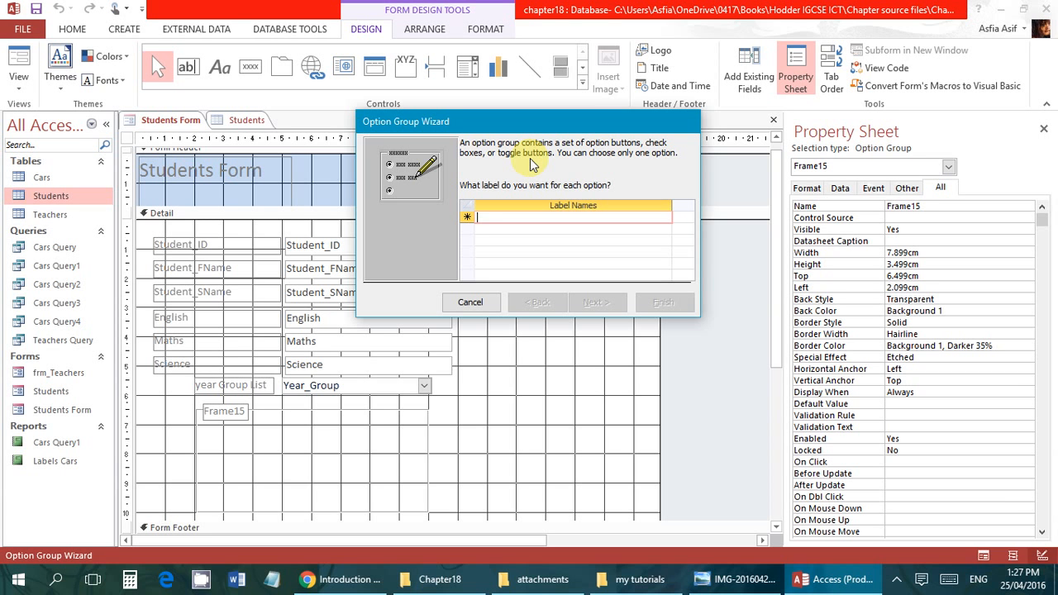
Label the option group's five options 7, 8, 9, 10 and 11.
type("7")
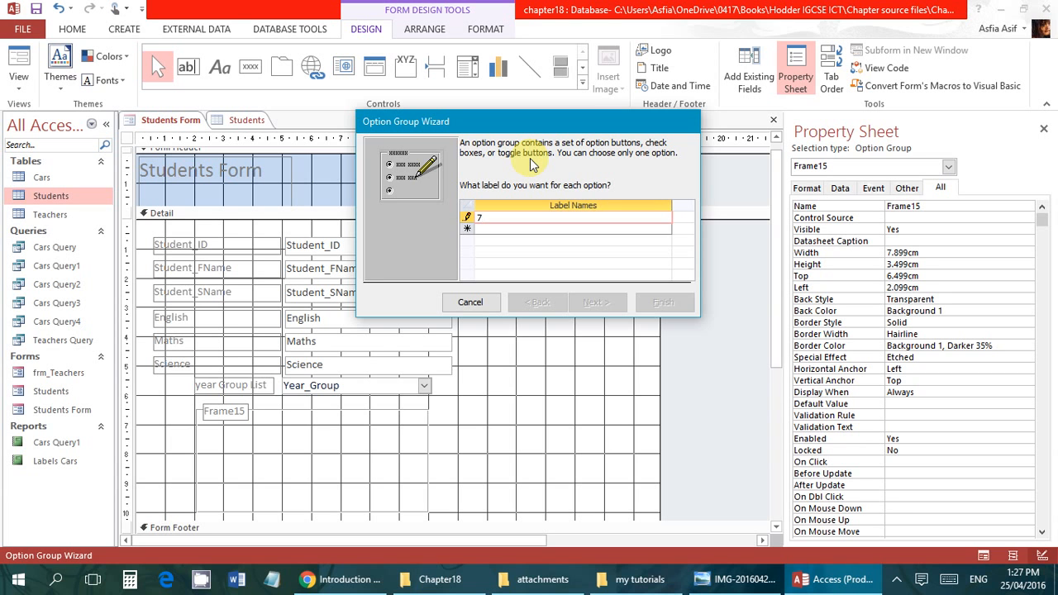
key("Tab")
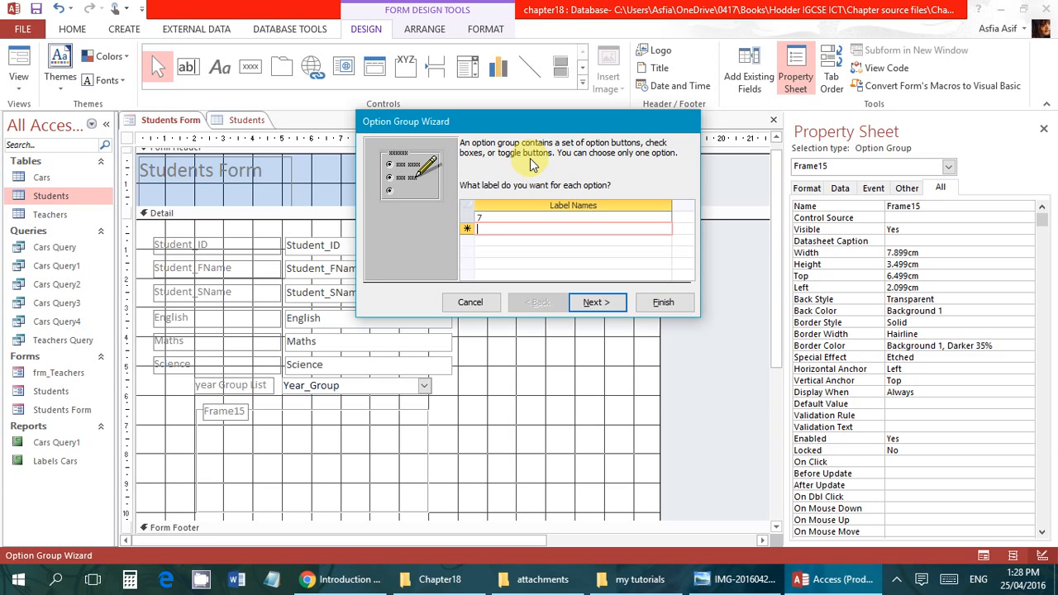
type("8")
key("Down")
type("9")
key("Down")
type("10")
key("Down")
type("11")
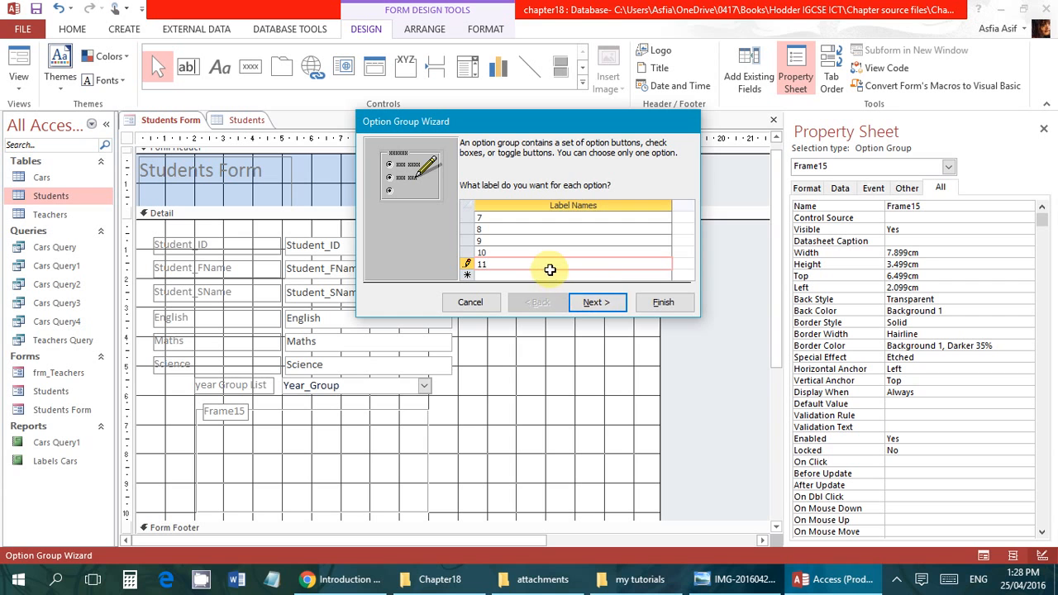
left_click(585, 305)
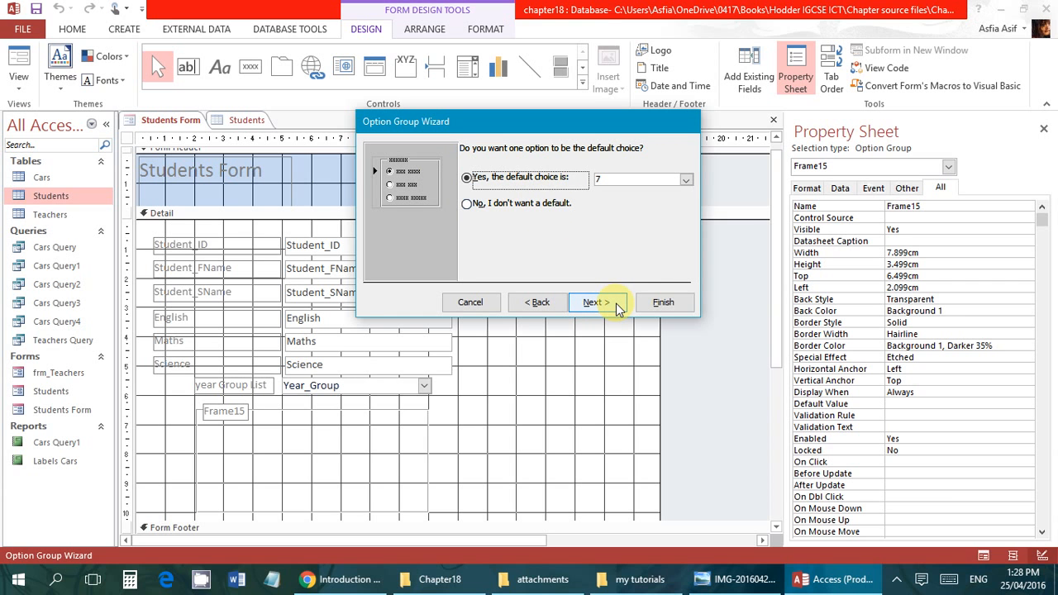
Keep 7 as the default choice of the option group.
left_click(533, 205)
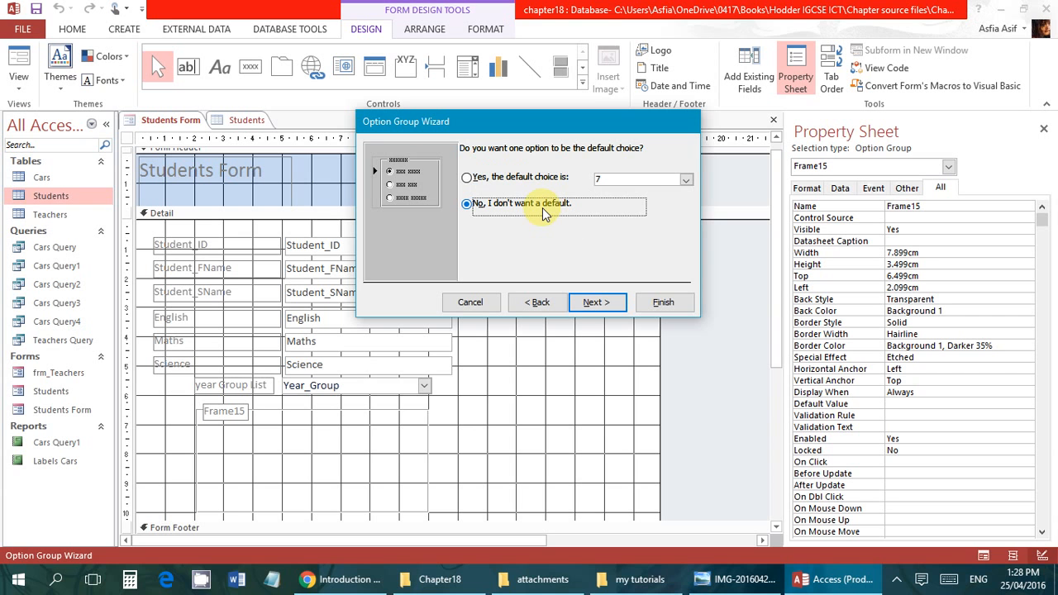
left_click(506, 177)
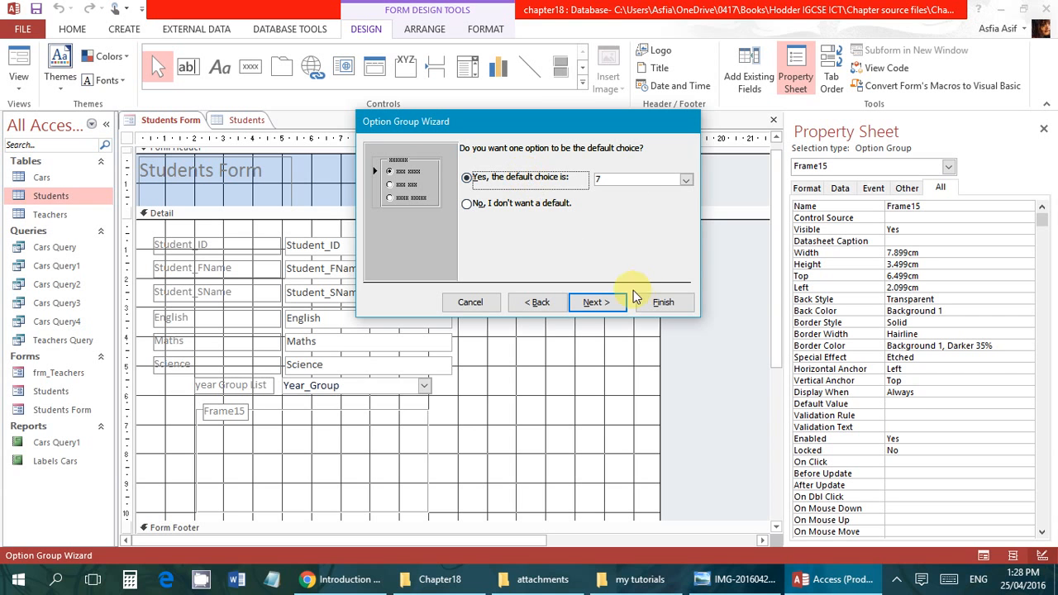
left_click(595, 303)
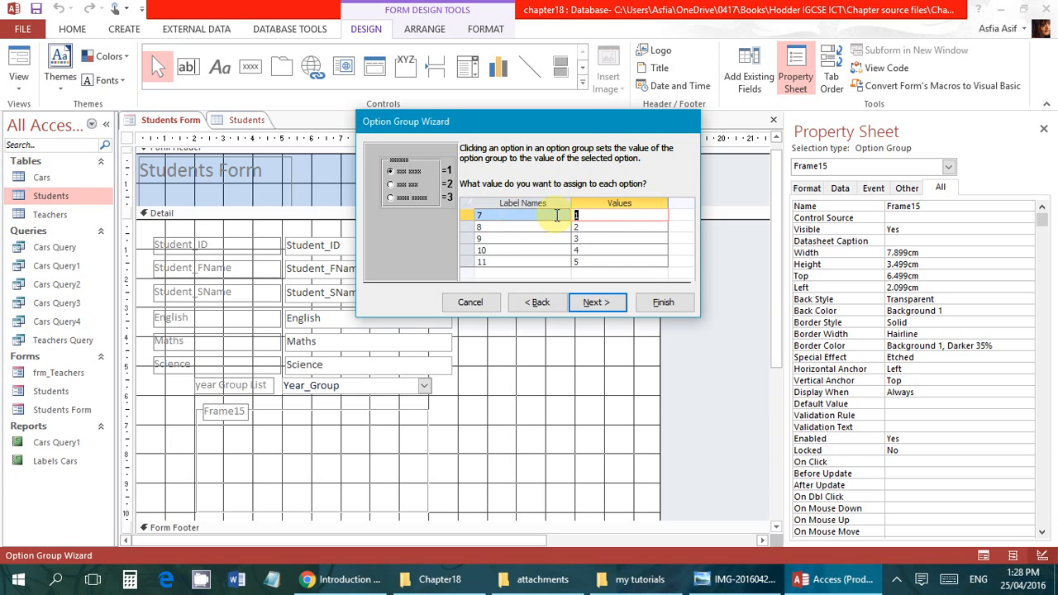
Assign the values 7, 8, 9, 10 and 11 to the options with the matching labels.
left_click(600, 224)
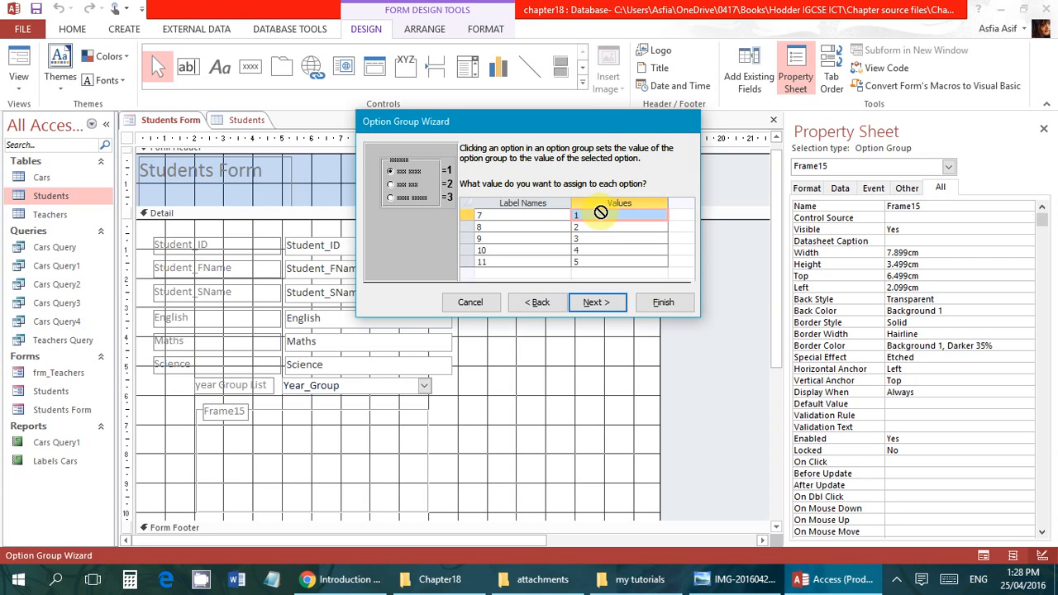
left_click(595, 215)
key("BackSpace")
key("Down")
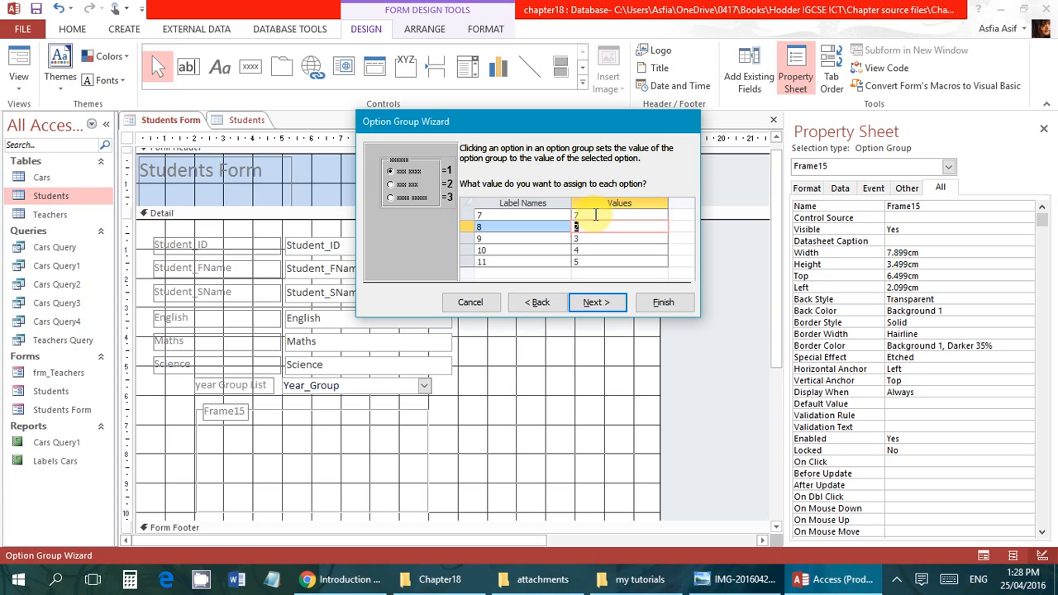
type("8")
key("Down")
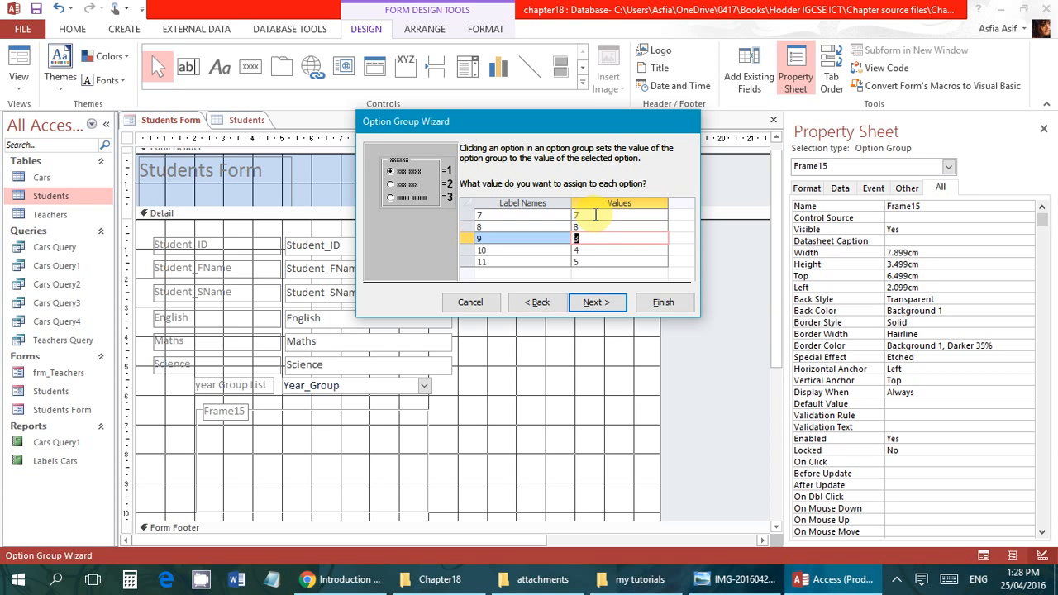
type("9")
key("Down")
type("10")
key("Down")
type("11")
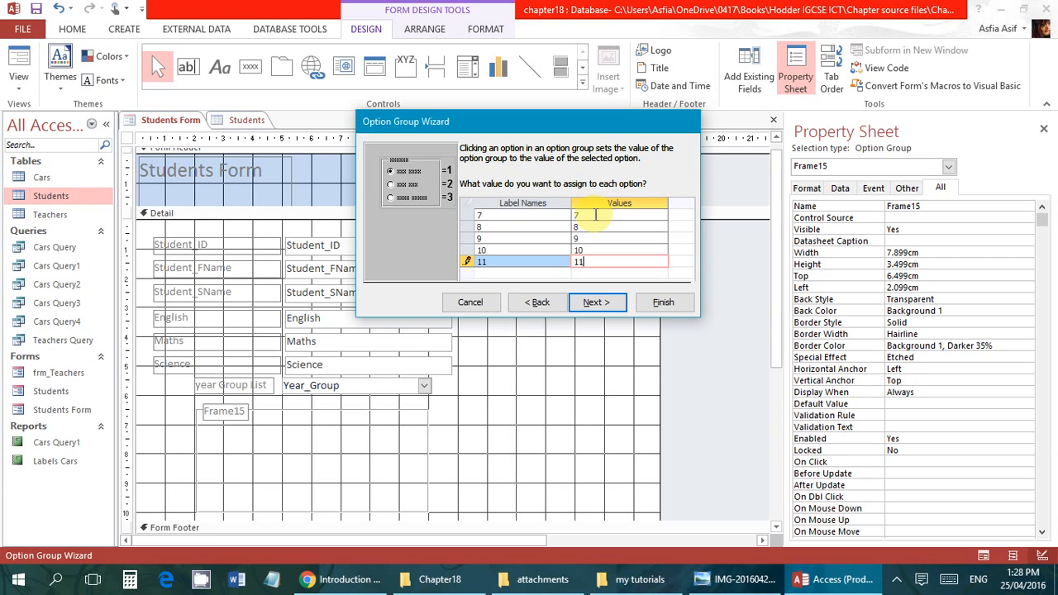
left_click(597, 302)
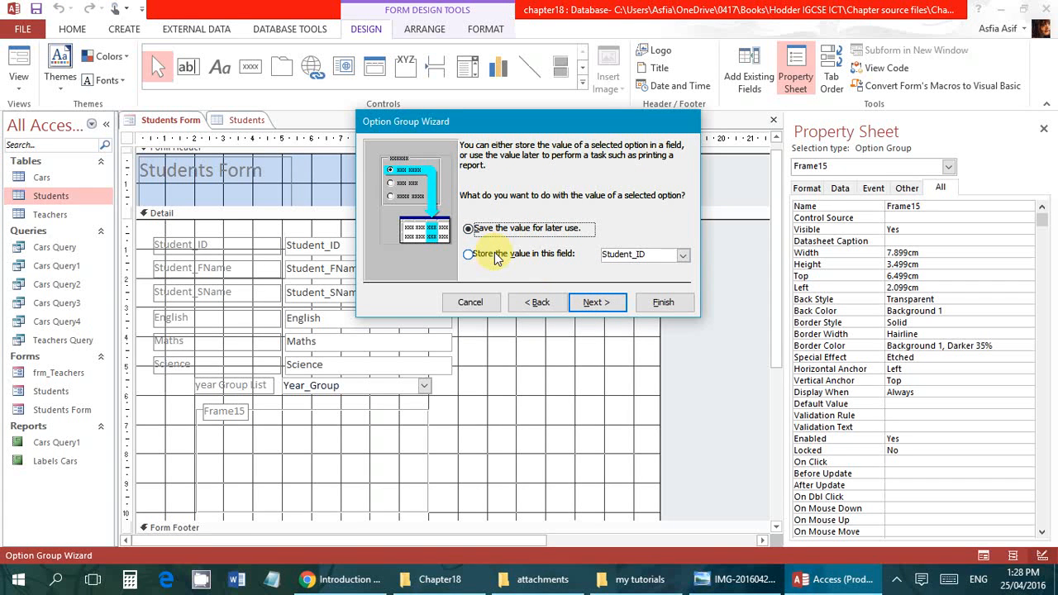
Store the option group's selected value in the Year_Group field.
left_click(497, 257)
left_click(682, 255)
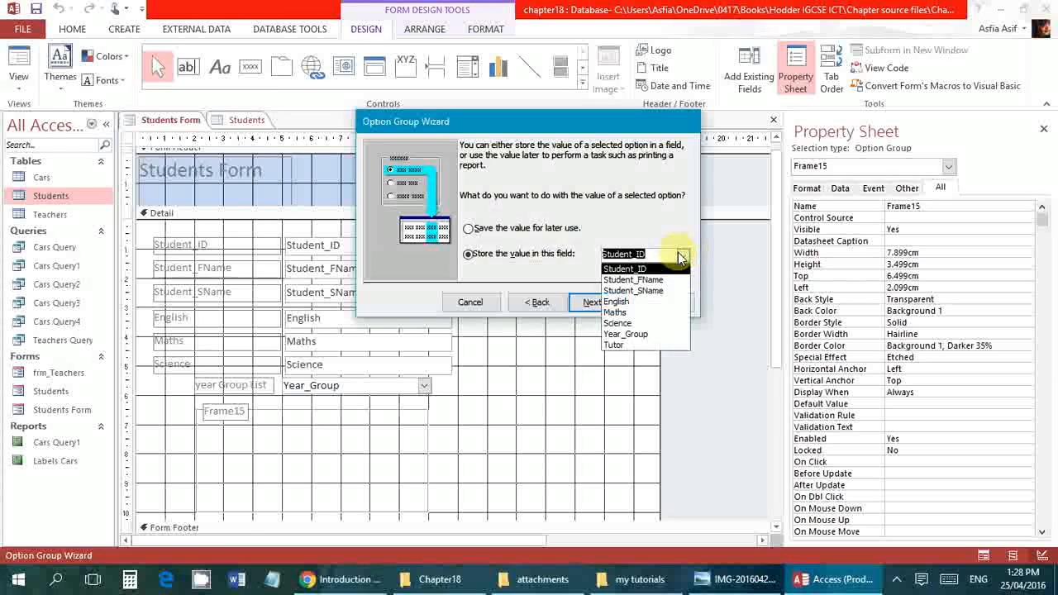
left_click(638, 335)
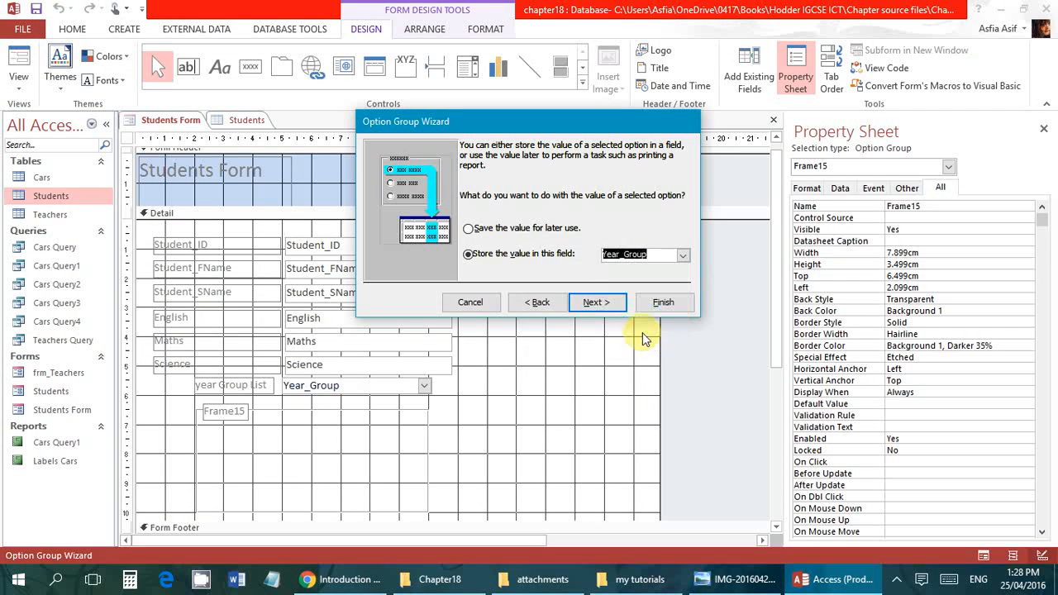
left_click(607, 304)
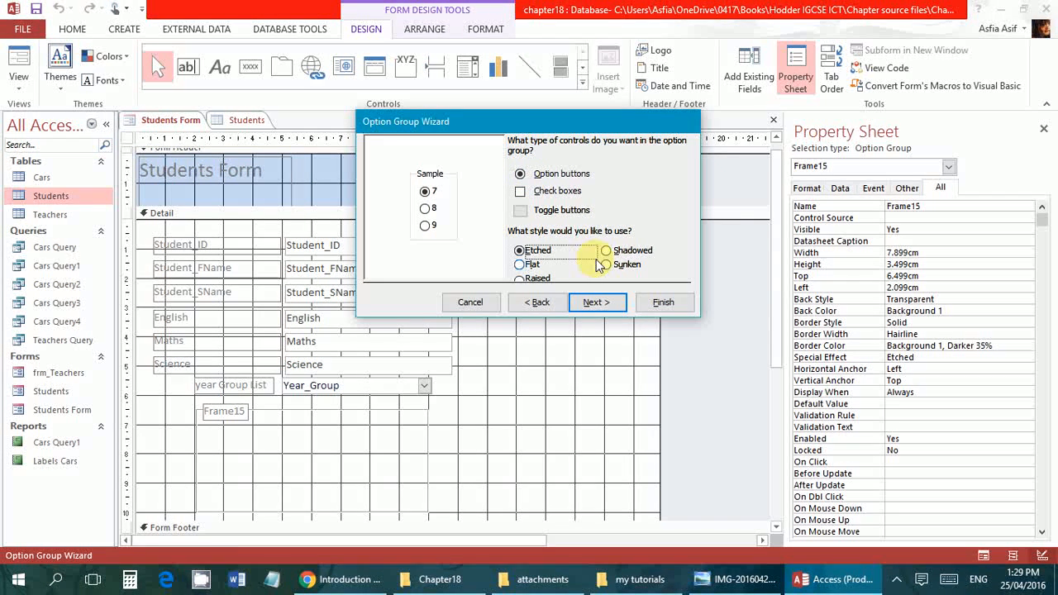
Preview the other frame styles in the sample, and keep option buttons with the Etched style.
left_click(535, 268)
left_click(534, 278)
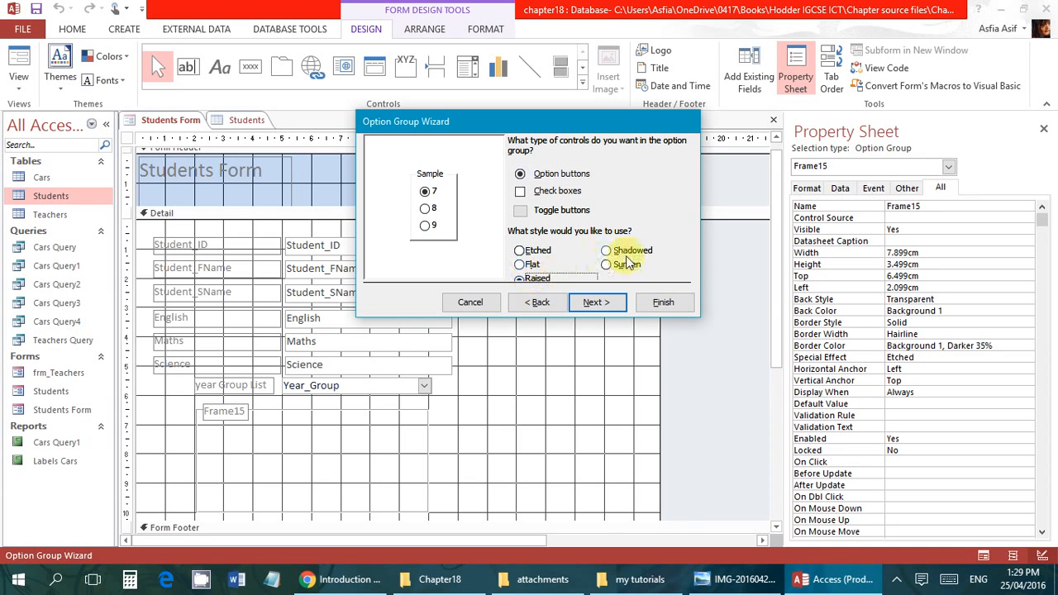
left_click(634, 257)
left_click(626, 265)
left_click(622, 250)
left_click(533, 250)
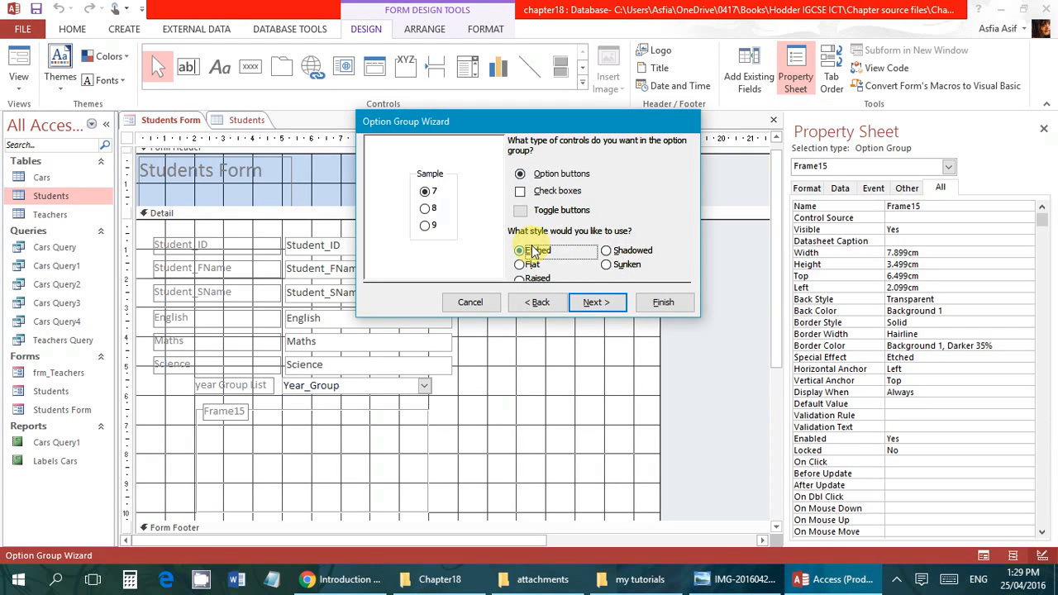
left_click(599, 302)
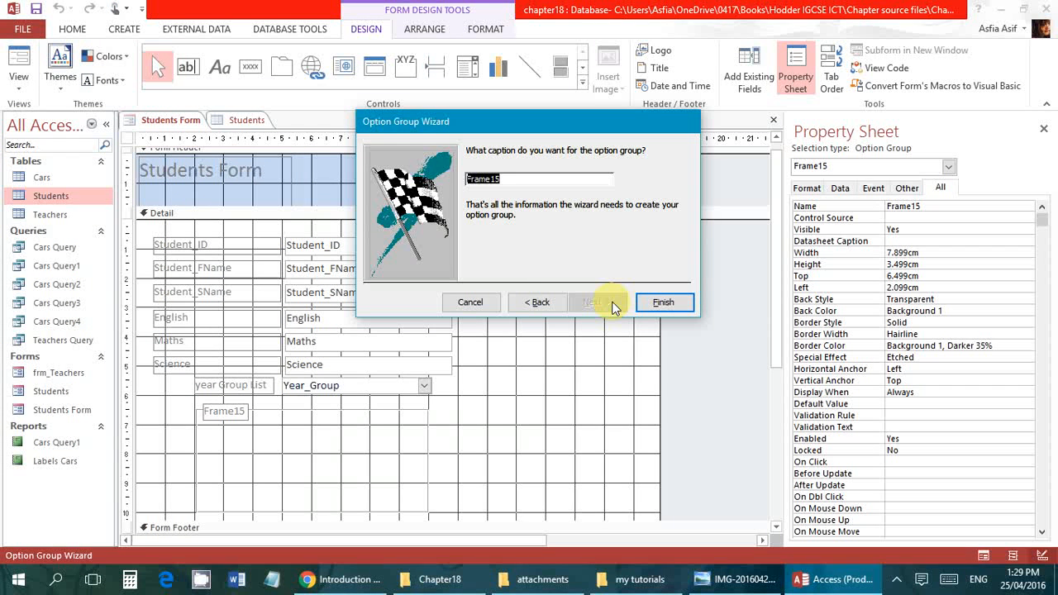
Caption the option group "Year Group Options" and finish creating it.
type("Year Group")
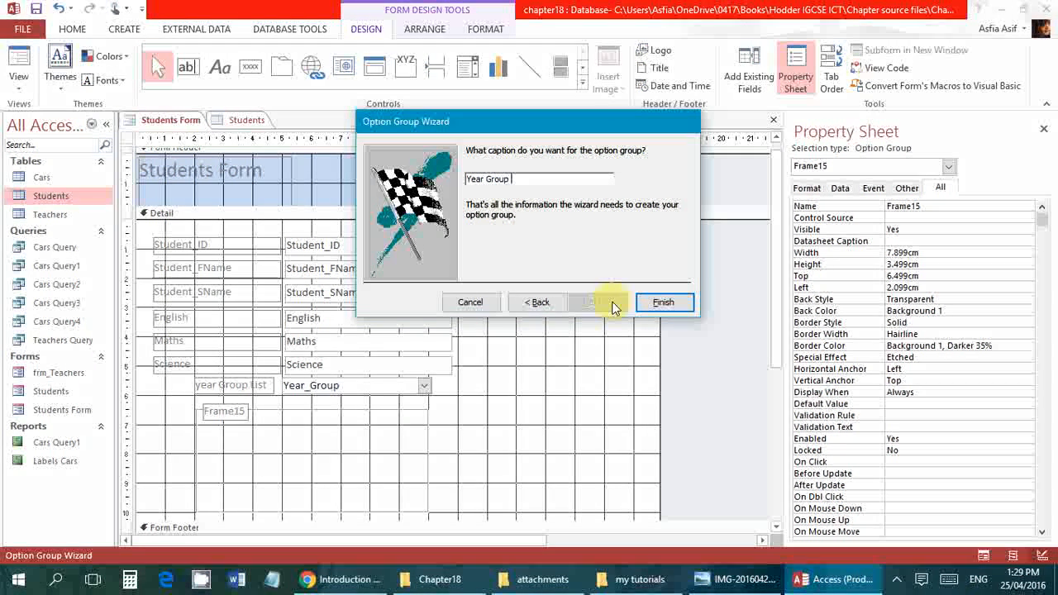
type(" Options")
left_click(664, 302)
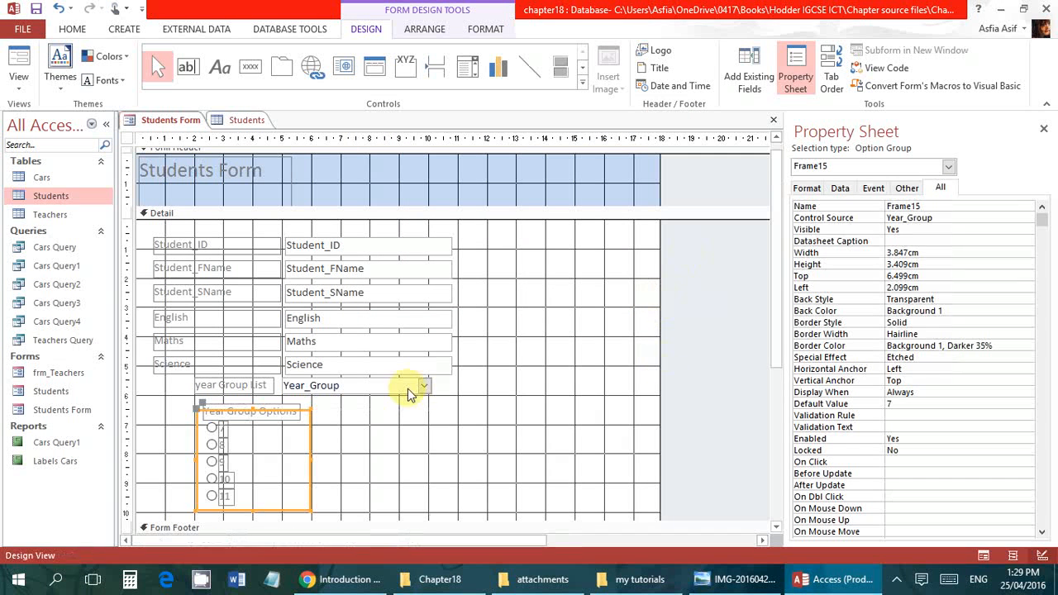
Widen the option group frame to about 5.9 cm and move options 10 and 11 into a second column.
left_click_drag(309, 457, 370, 451)
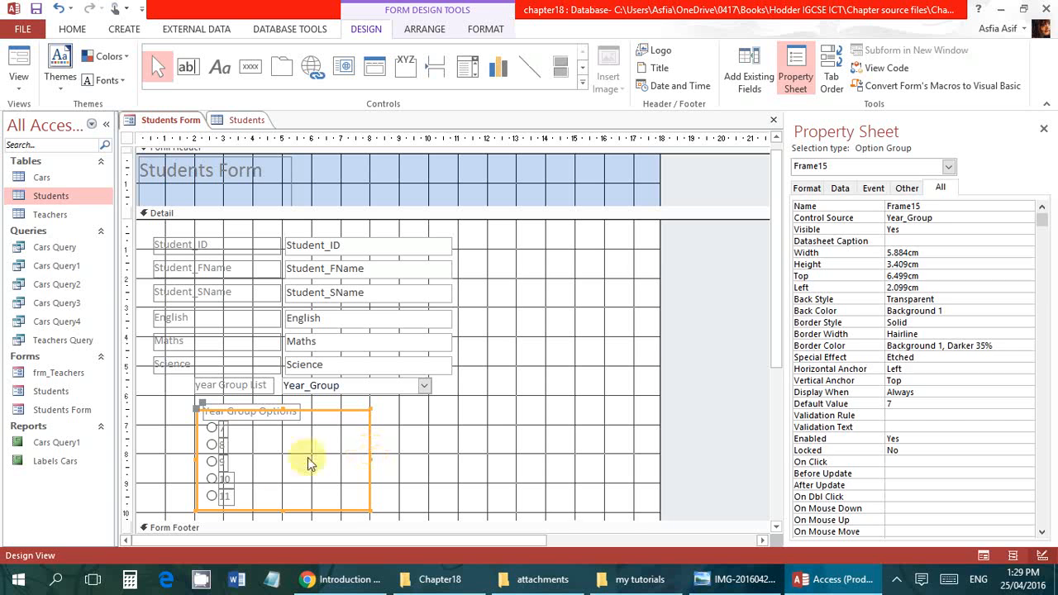
left_click_drag(256, 446, 285, 442)
left_click(265, 456)
left_click(257, 474)
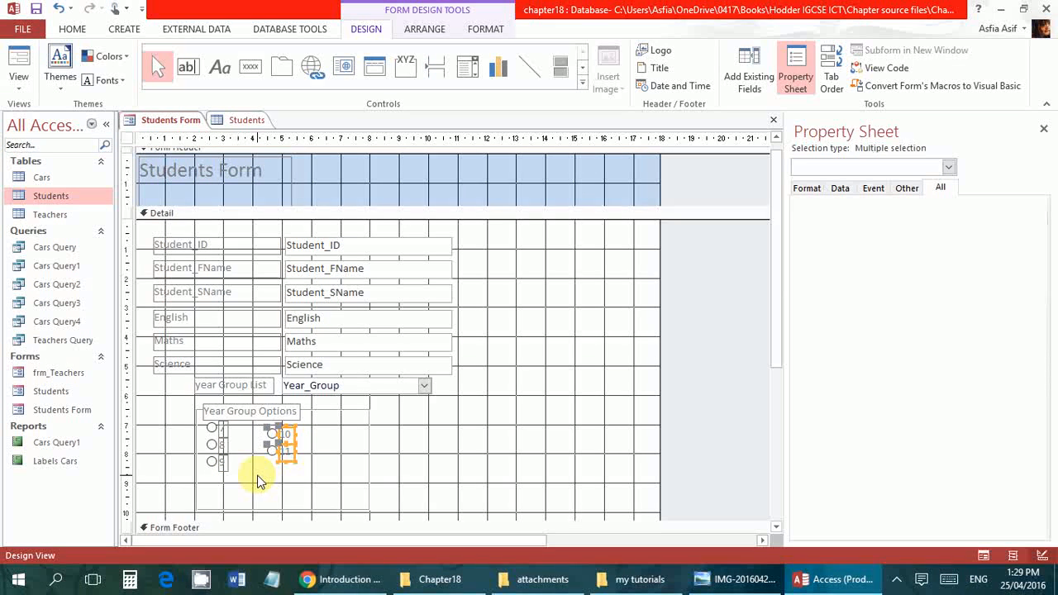
Shorten the option group frame to about 2.4 cm high, just below its options.
left_click(282, 507)
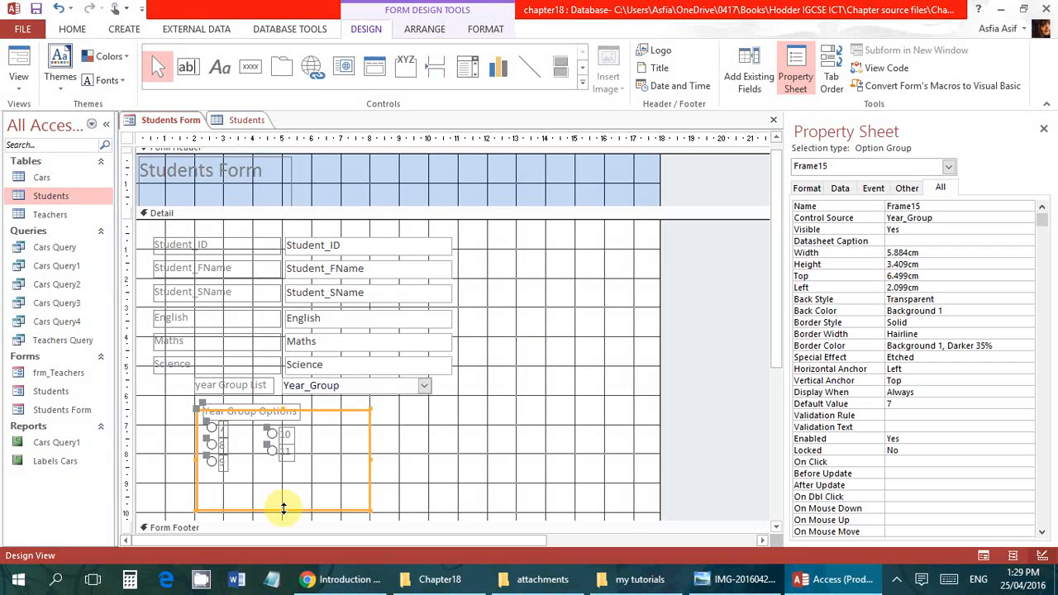
left_click_drag(282, 508, 283, 479)
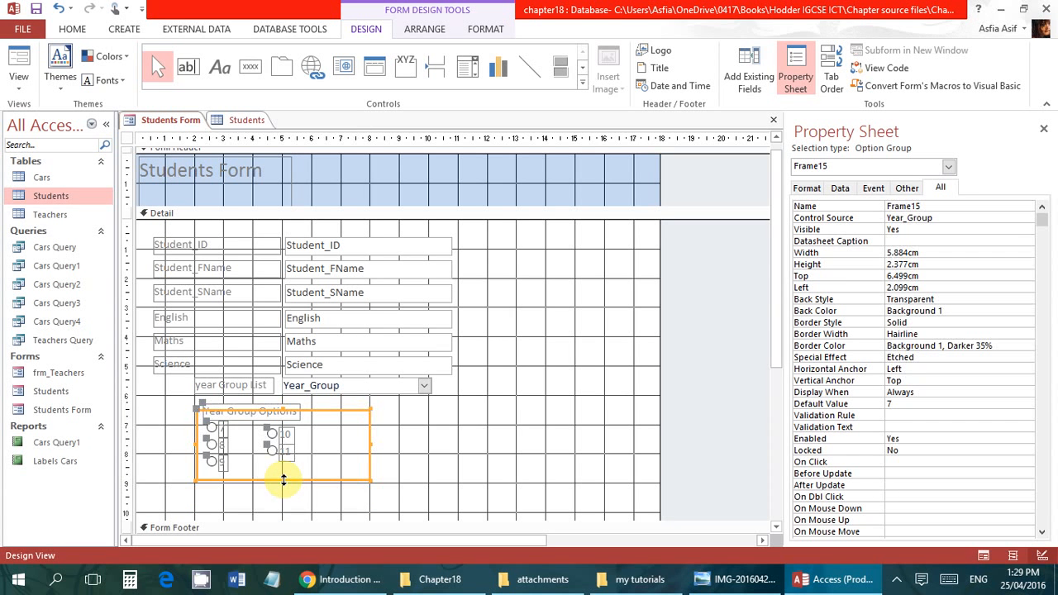
left_click(236, 385)
left_click(323, 388)
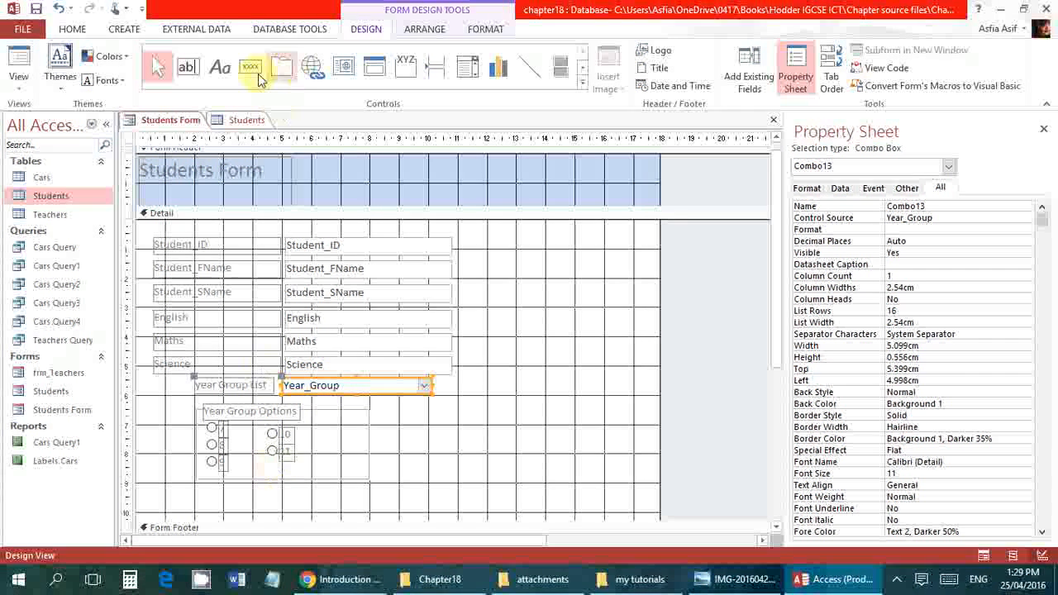
Save the Students Form and switch it to Form View.
right_click(170, 126)
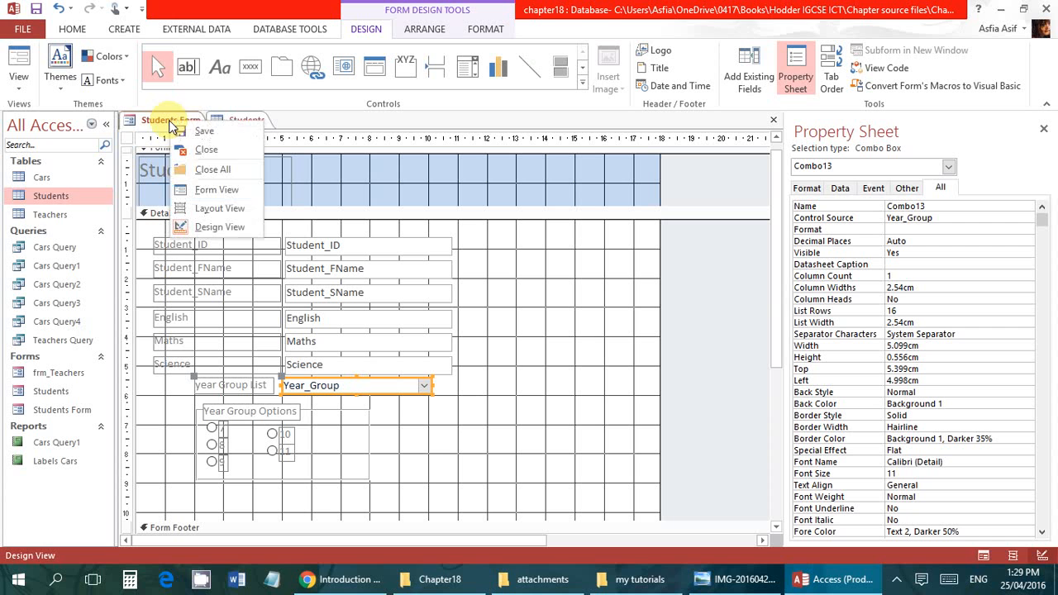
left_click(222, 132)
right_click(171, 123)
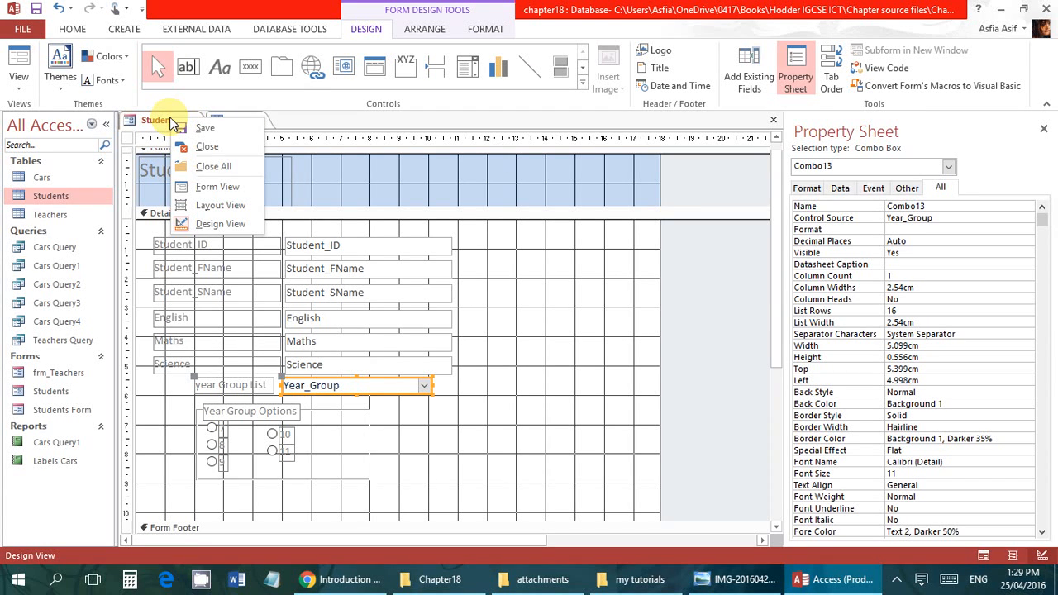
left_click(211, 186)
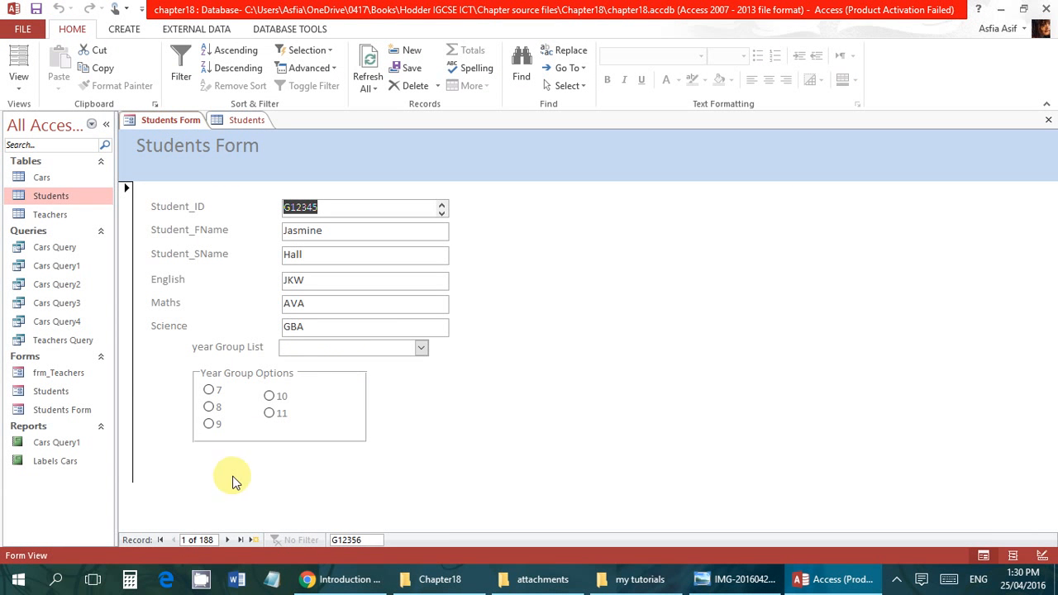
Set the first record's year group to 8 from the list and the second record's to 11 in the option group.
left_click(422, 348)
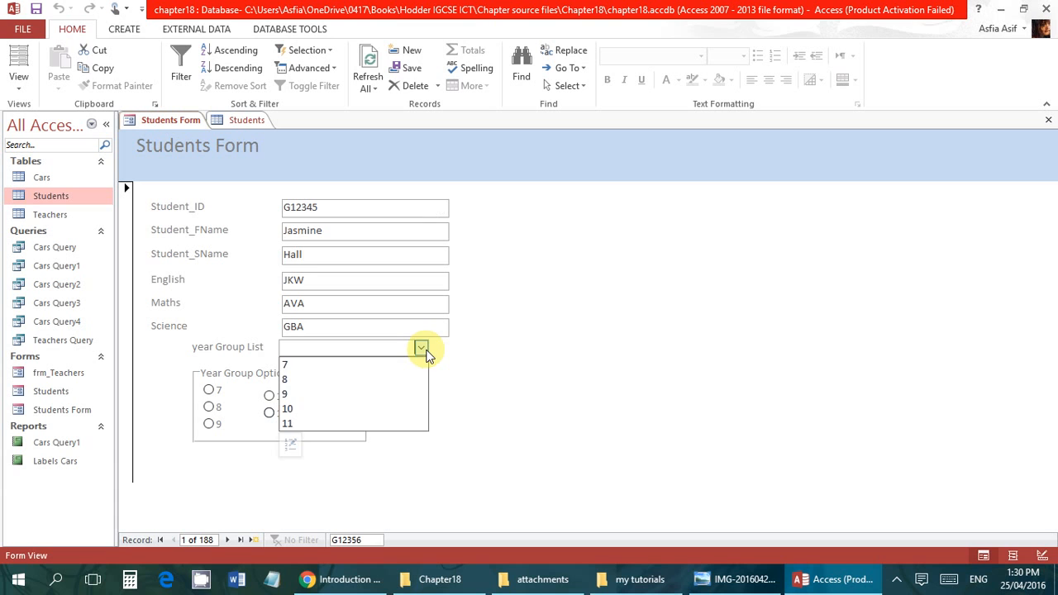
left_click(404, 376)
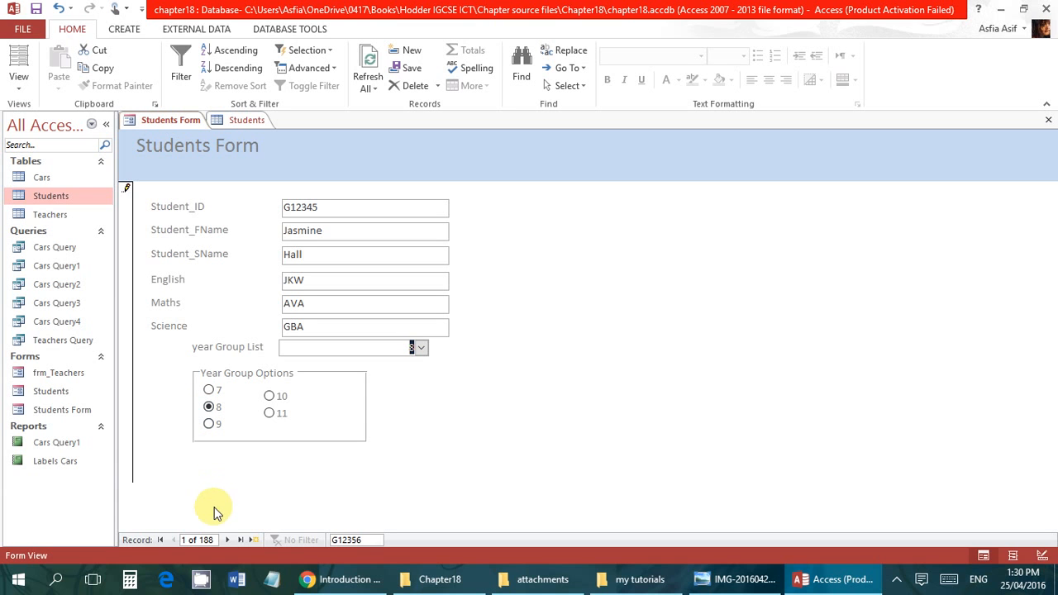
left_click(228, 540)
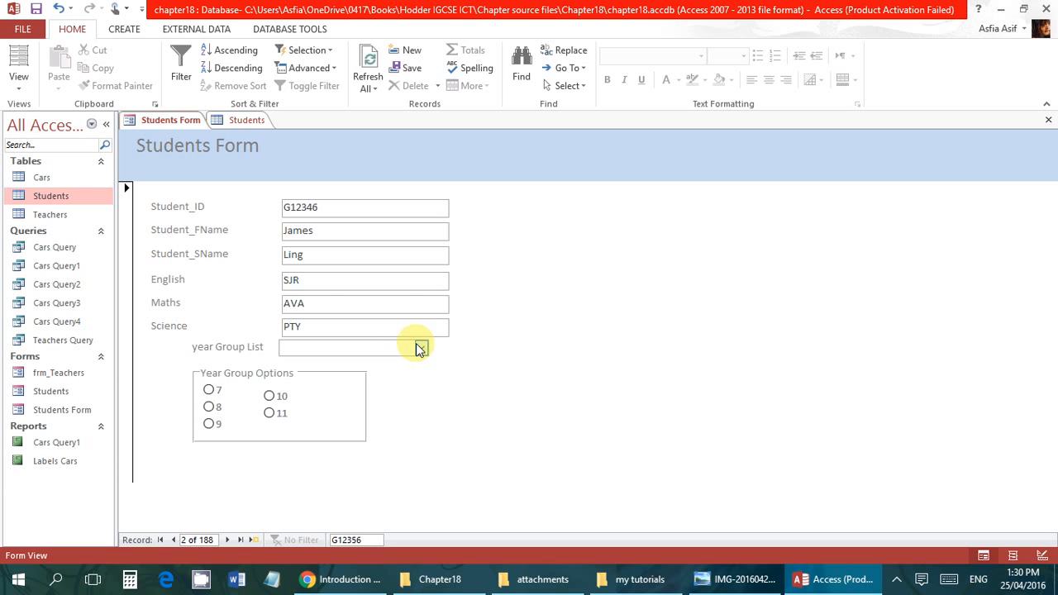
left_click(270, 413)
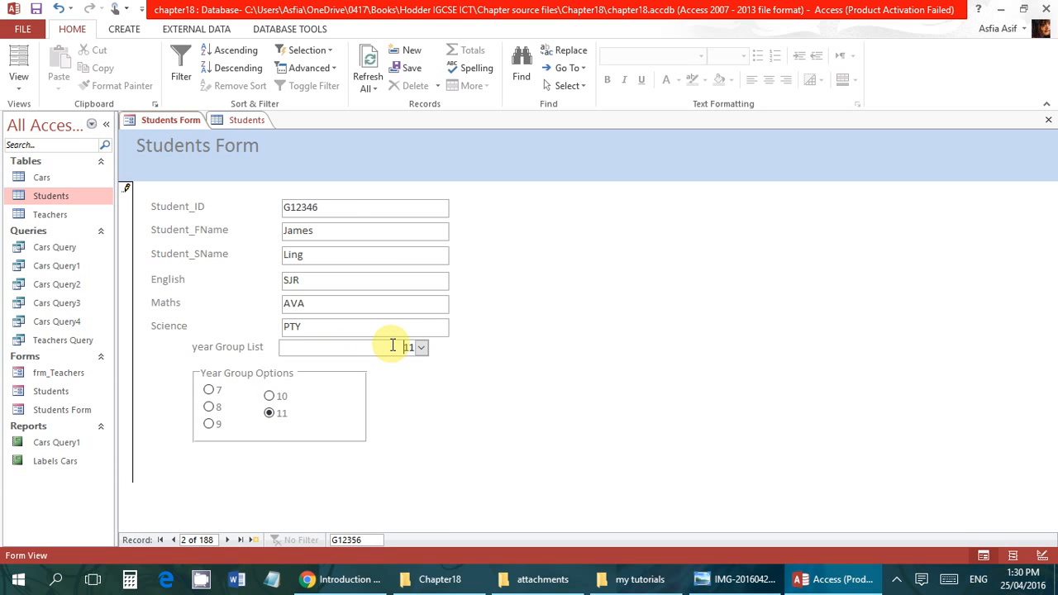
Set the year group to 9 for the third record and 10 for the fourth using the option group.
left_click(227, 539)
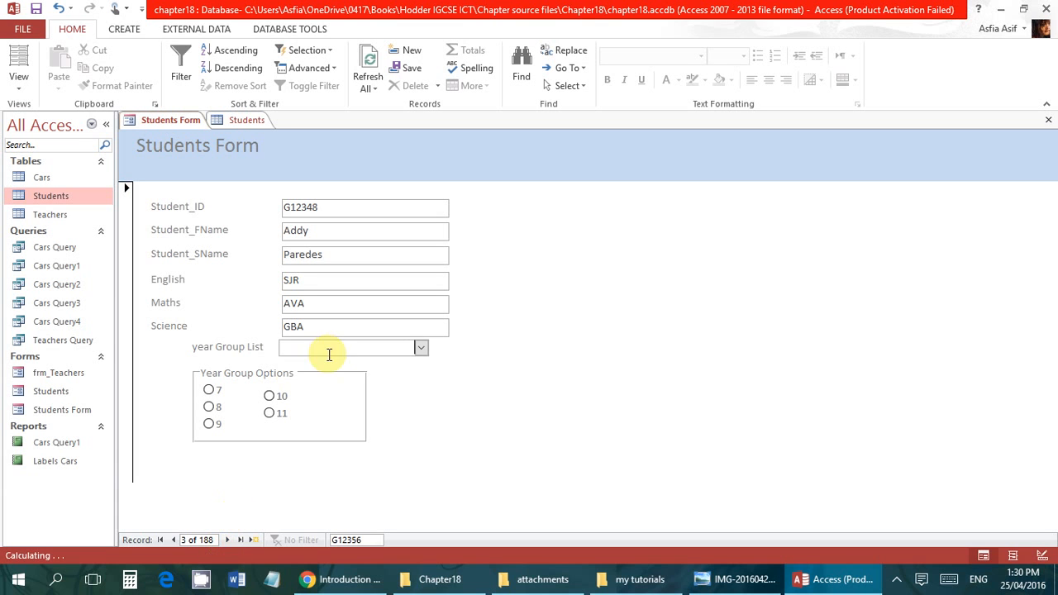
left_click(422, 348)
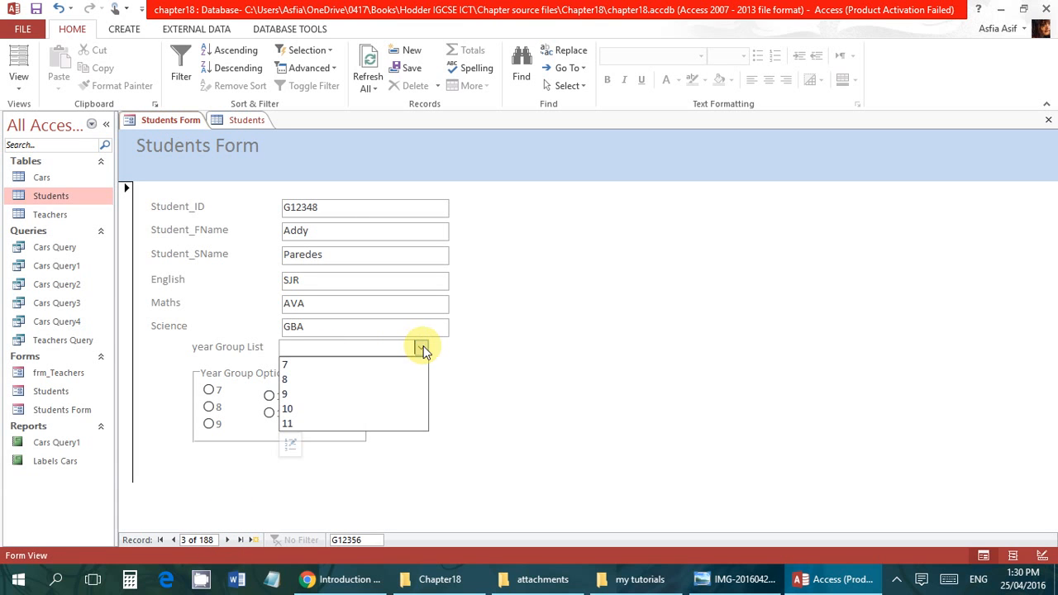
left_click(209, 425)
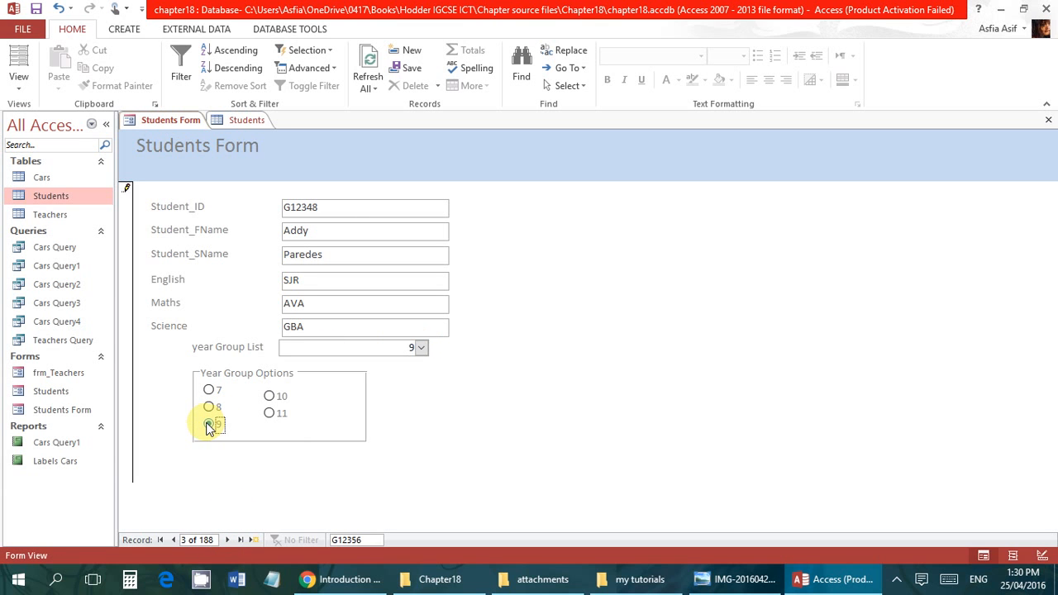
left_click(226, 539)
left_click(270, 397)
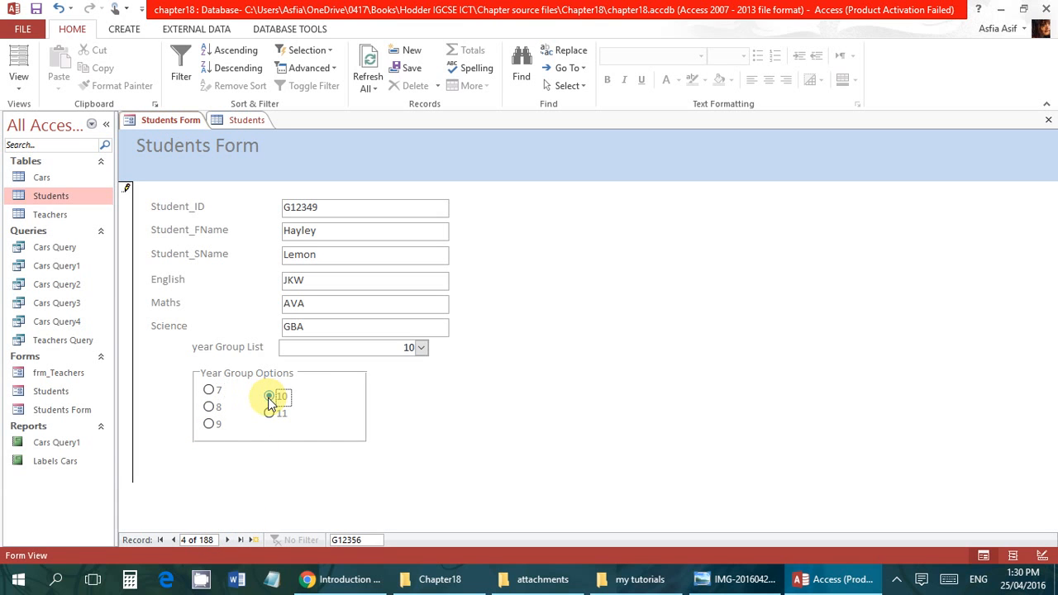
Use the option group to set the year group to 8, 10 and 8 for the fifth, sixth and seventh records.
left_click(226, 540)
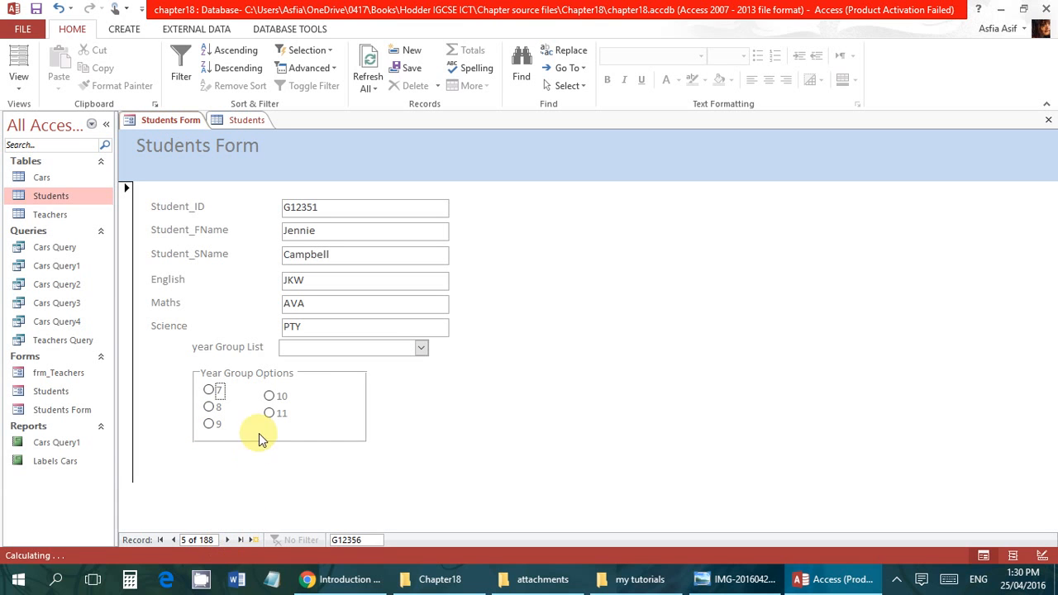
left_click(209, 408)
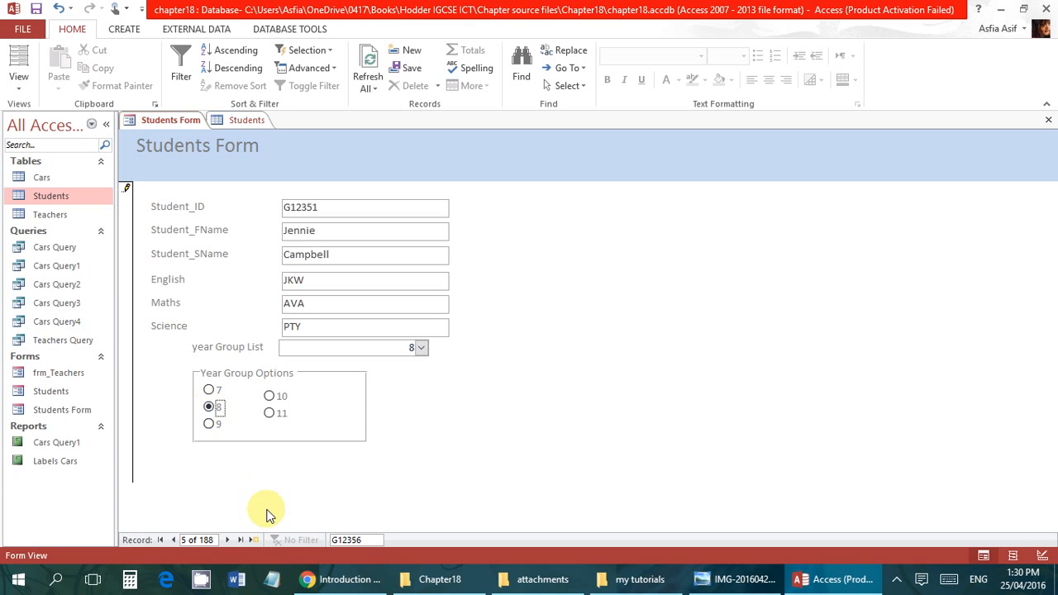
left_click(225, 540)
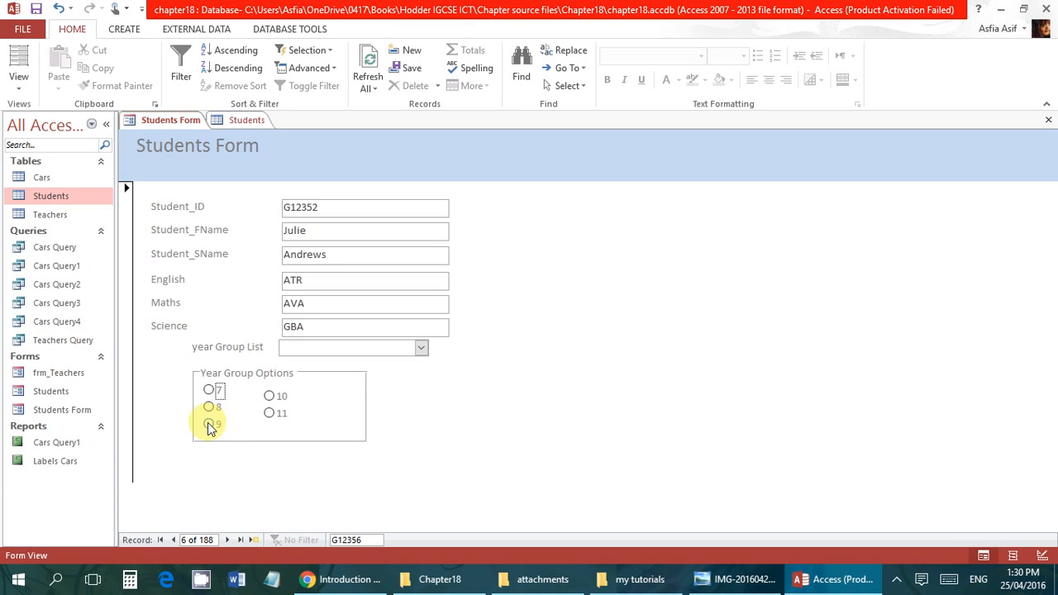
left_click(269, 397)
left_click(227, 541)
left_click(209, 407)
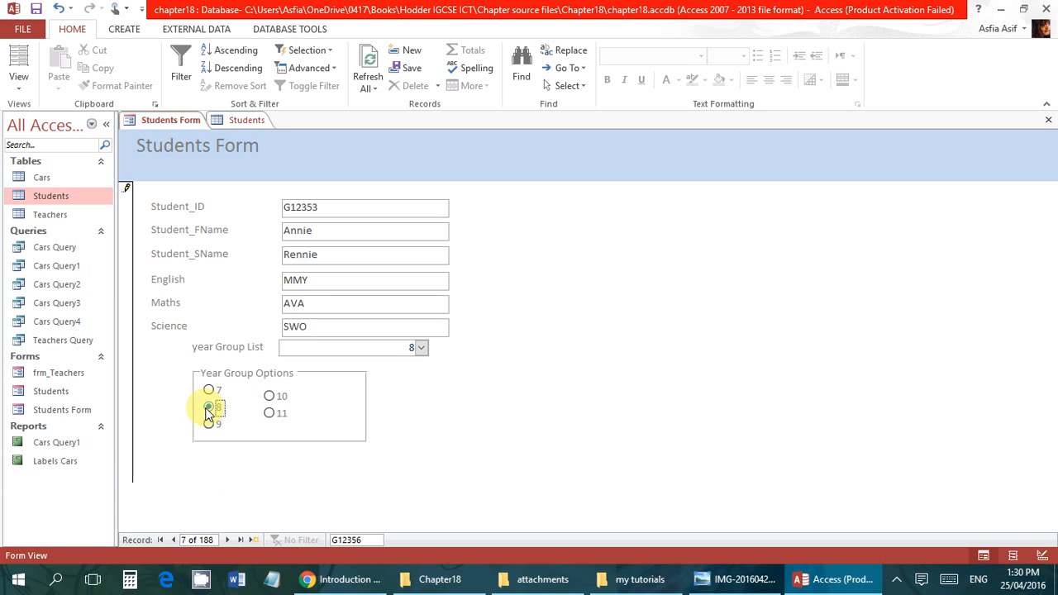
Go to the form's eighth record, and check the Year_Group entries in the Students table before returning to the form.
left_click(227, 539)
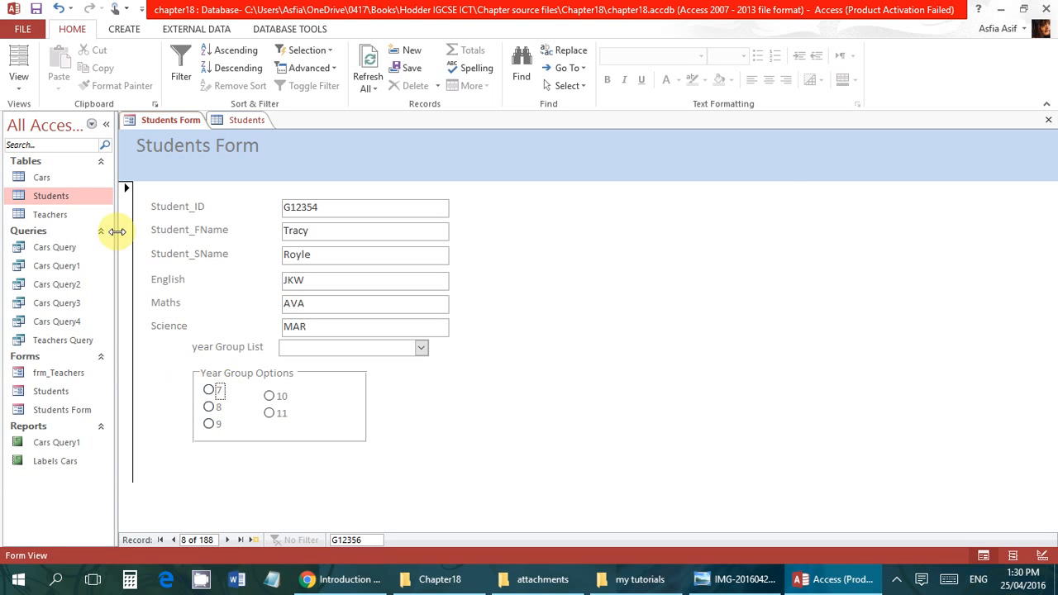
left_click(247, 122)
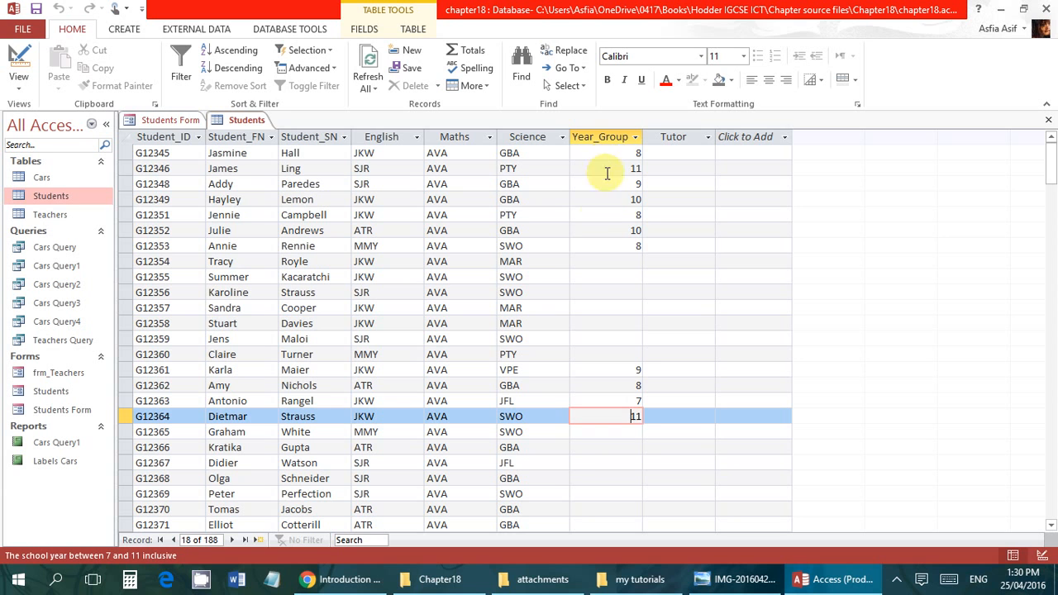
left_click(170, 123)
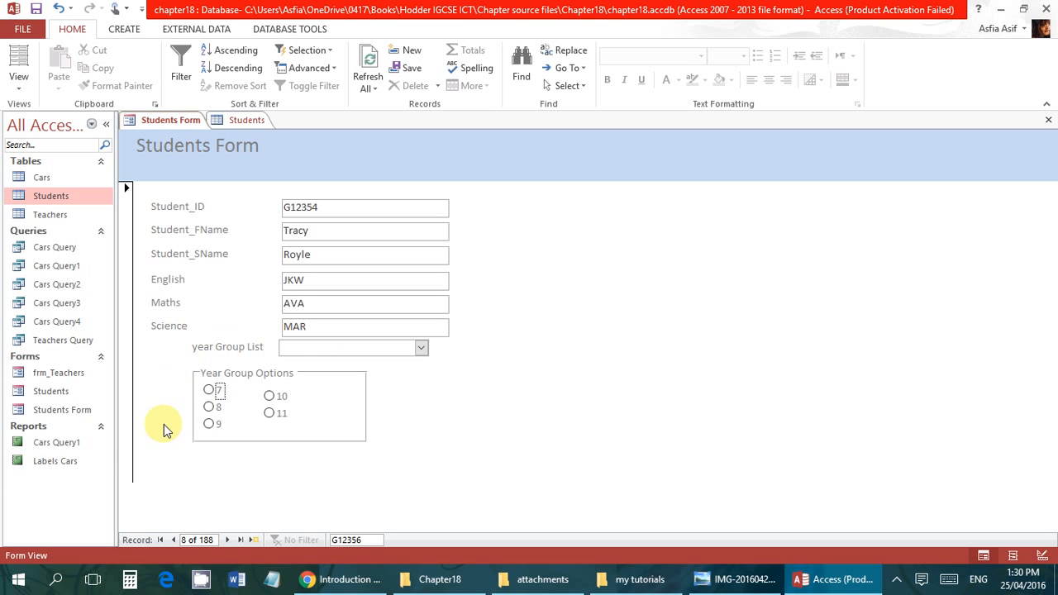
Try several year group options on the eighth record and leave 10 selected.
left_click(209, 390)
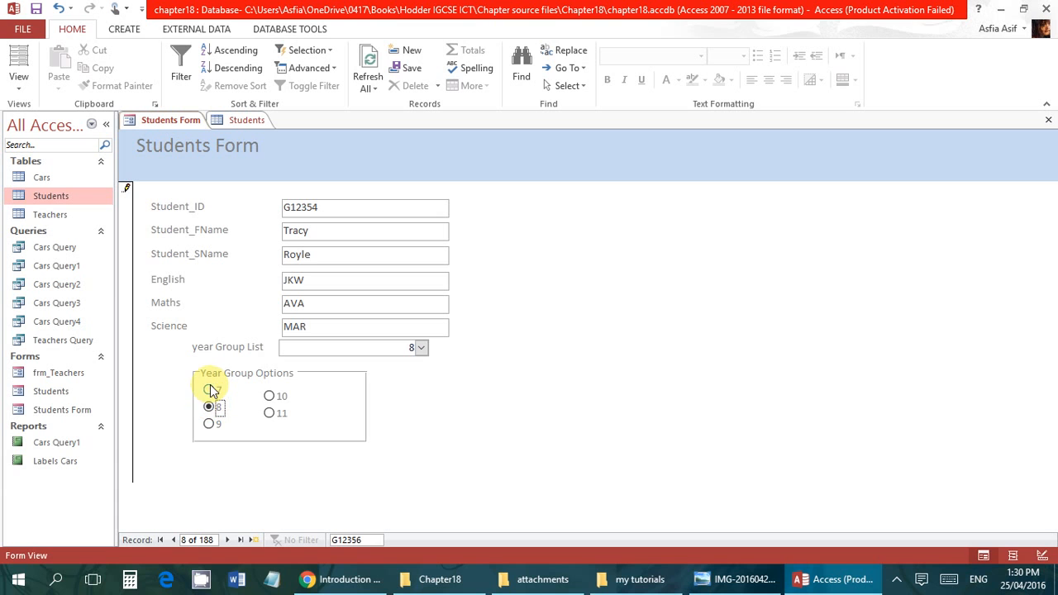
left_click(209, 423)
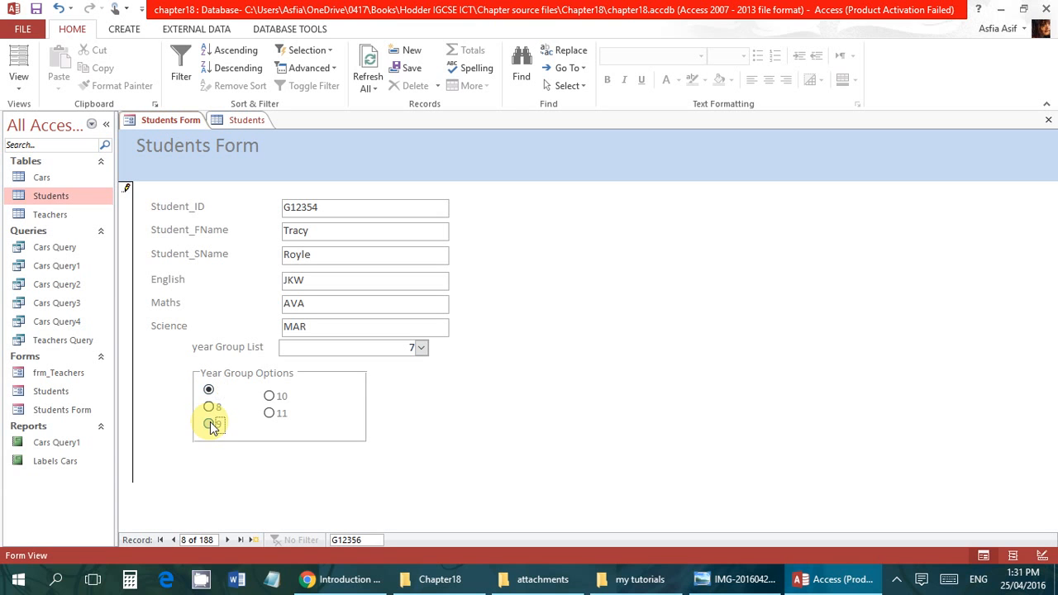
left_click(269, 396)
left_click(271, 413)
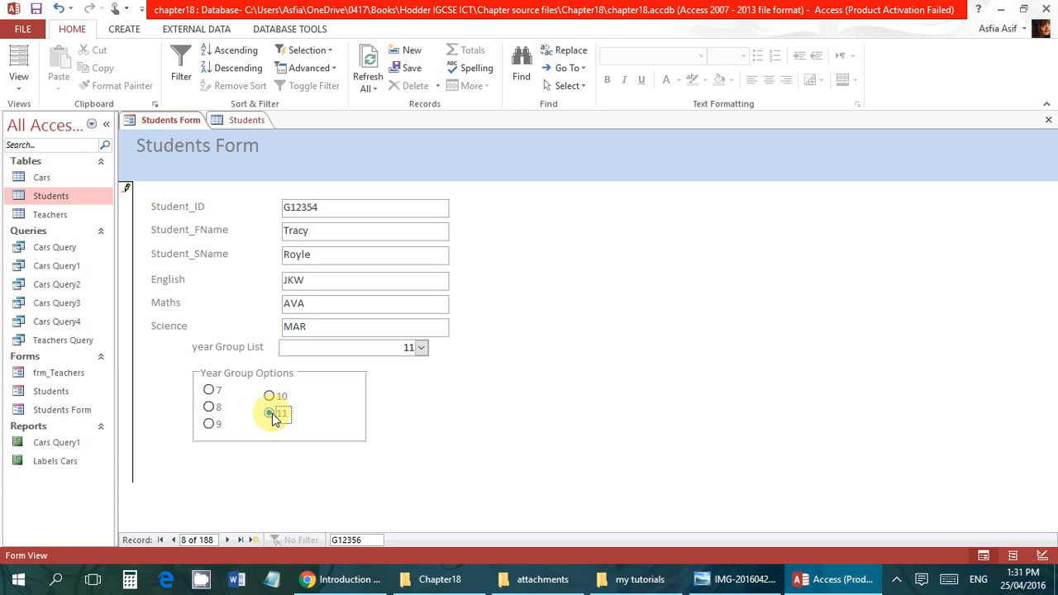
left_click(272, 397)
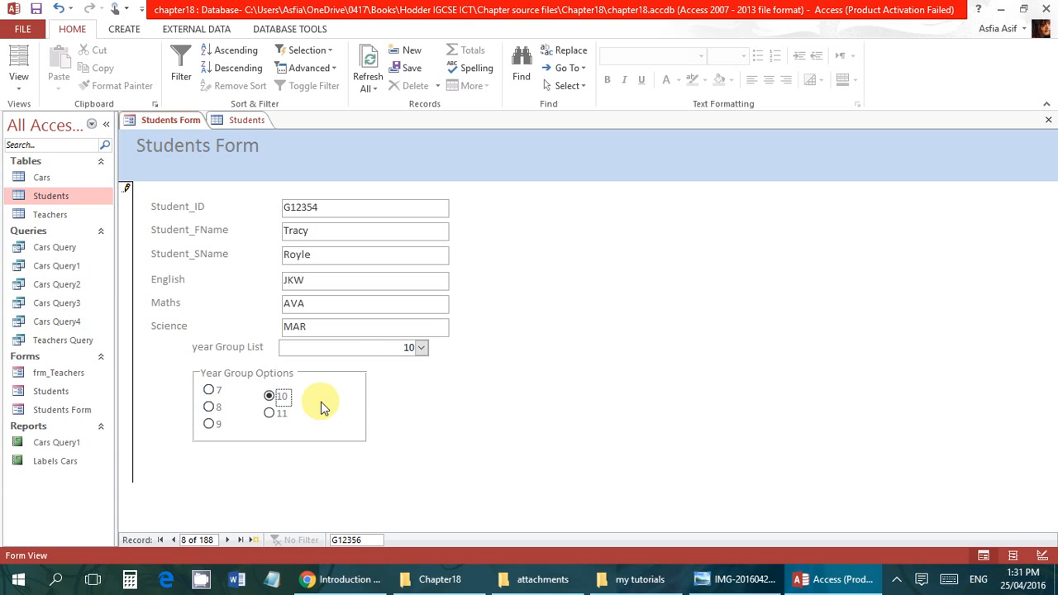
Open the year group combo box list on the eighth record and select 10.
left_click(420, 349)
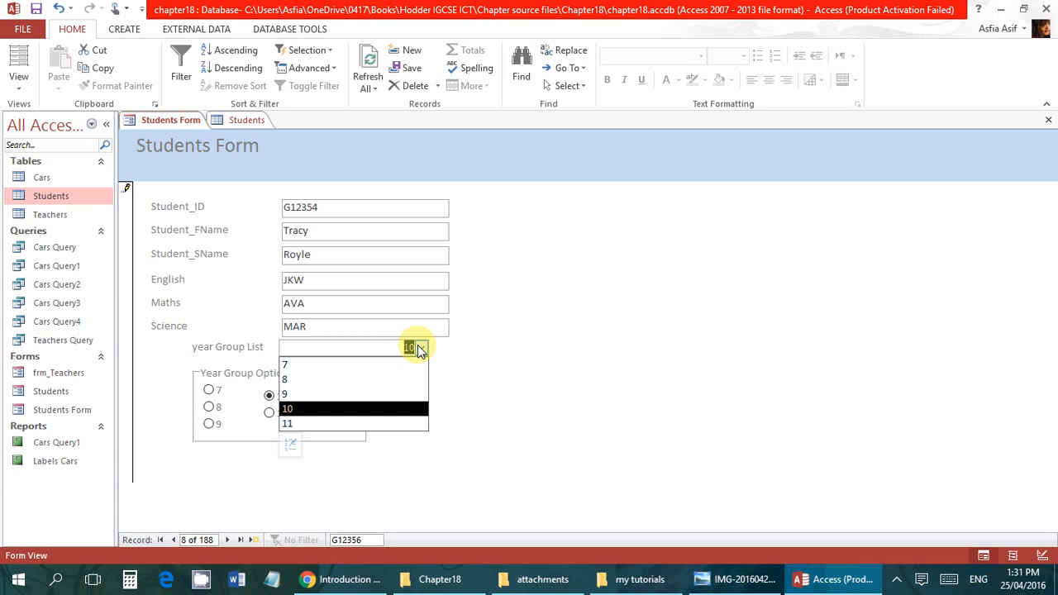
left_click(420, 349)
left_click(420, 348)
left_click(363, 409)
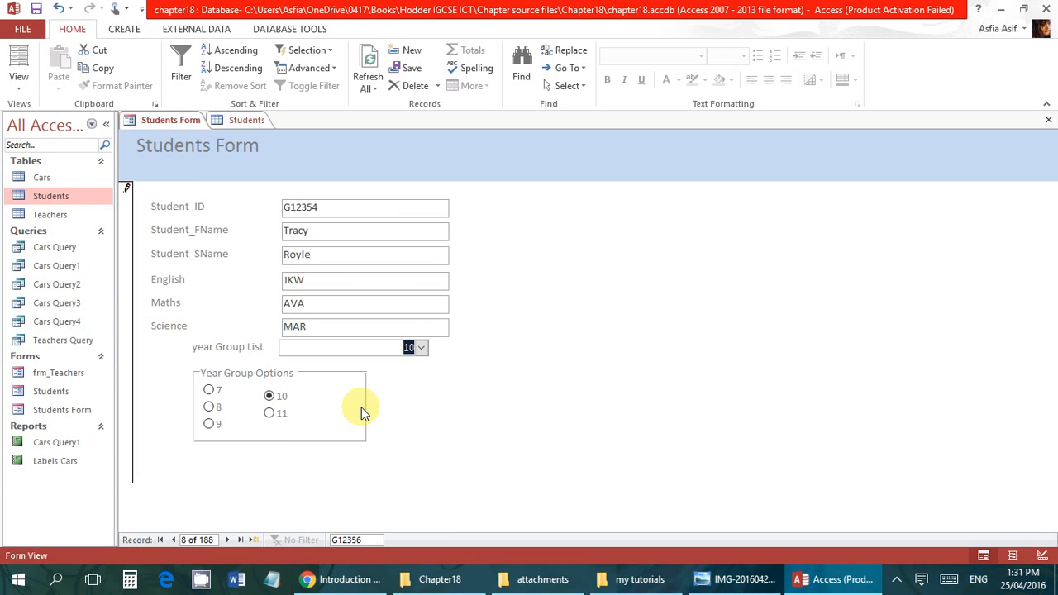
Go to the form's ninth record, check the Year_Group entries in the Students table, and return to the Students Form.
left_click(229, 540)
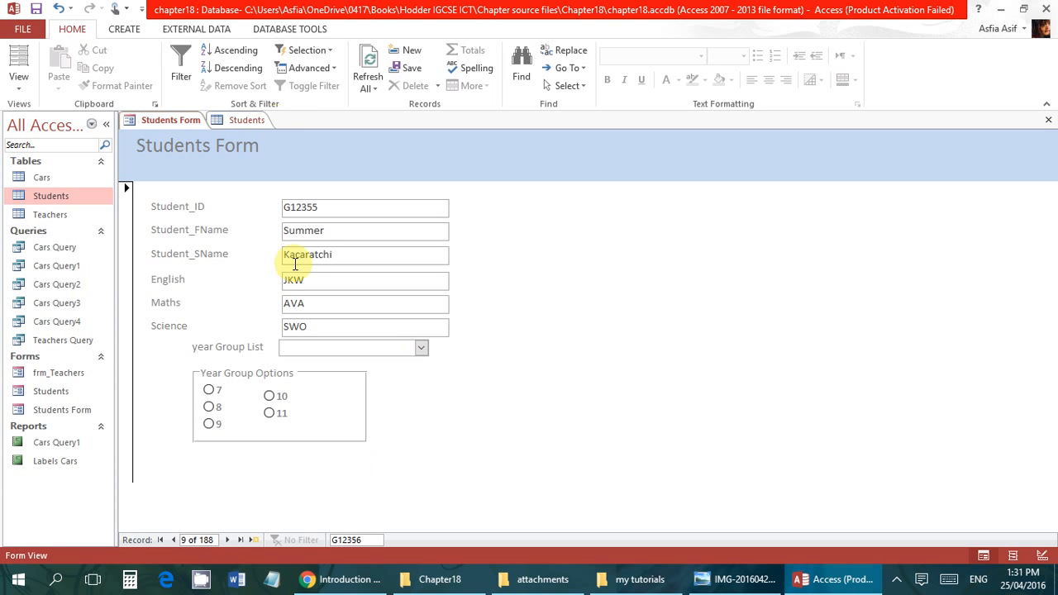
left_click(247, 119)
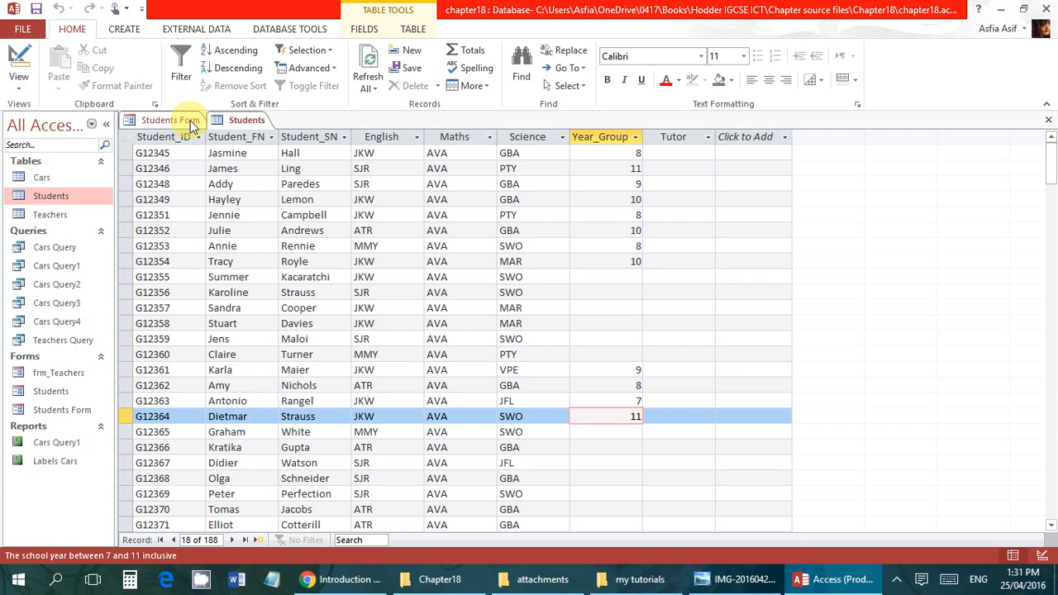
left_click(190, 122)
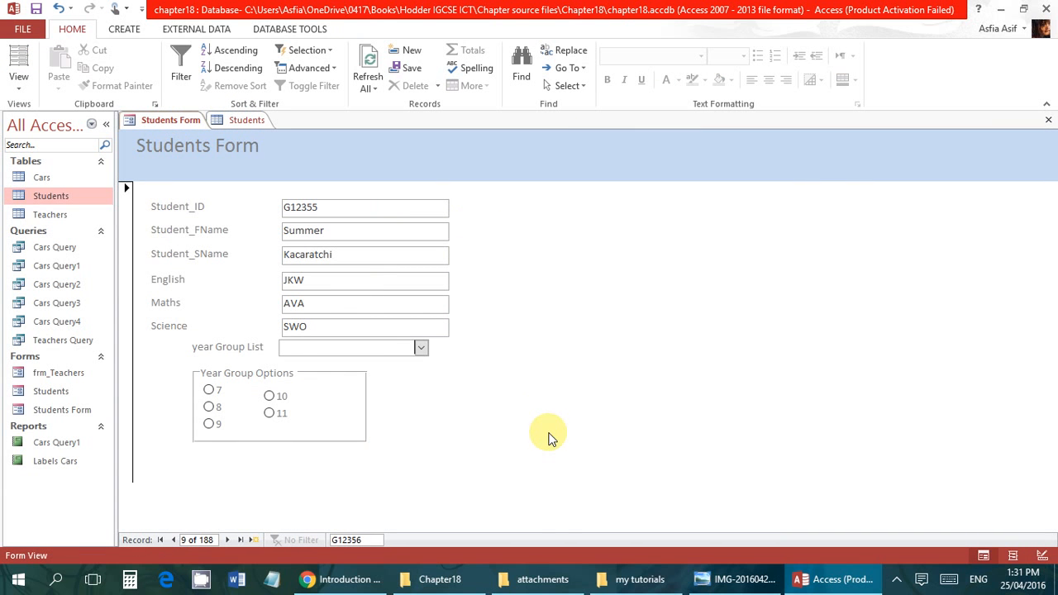
Switch to Windows Photo Viewer to read the textbook's Task 18f form-editing pages, and compare the Students Form's field labels back in Access.
left_click(704, 578)
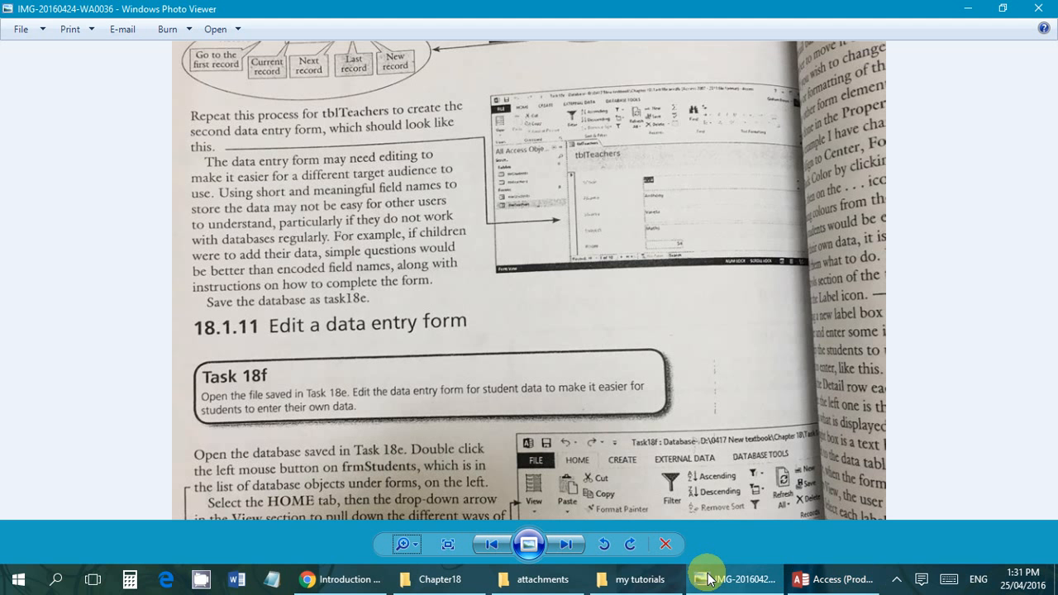
left_click_drag(590, 437, 616, 196)
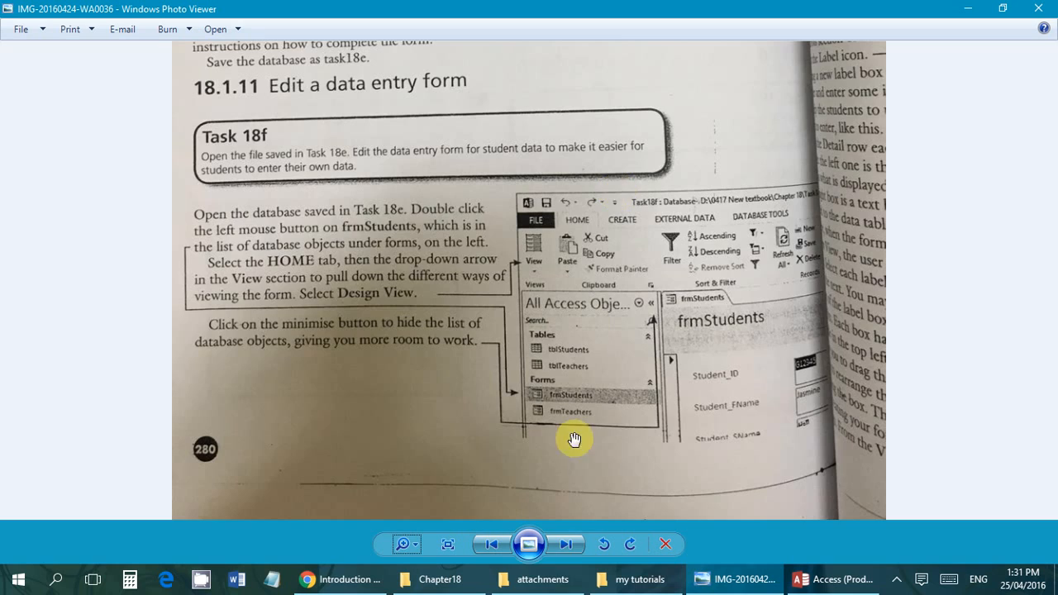
left_click(565, 544)
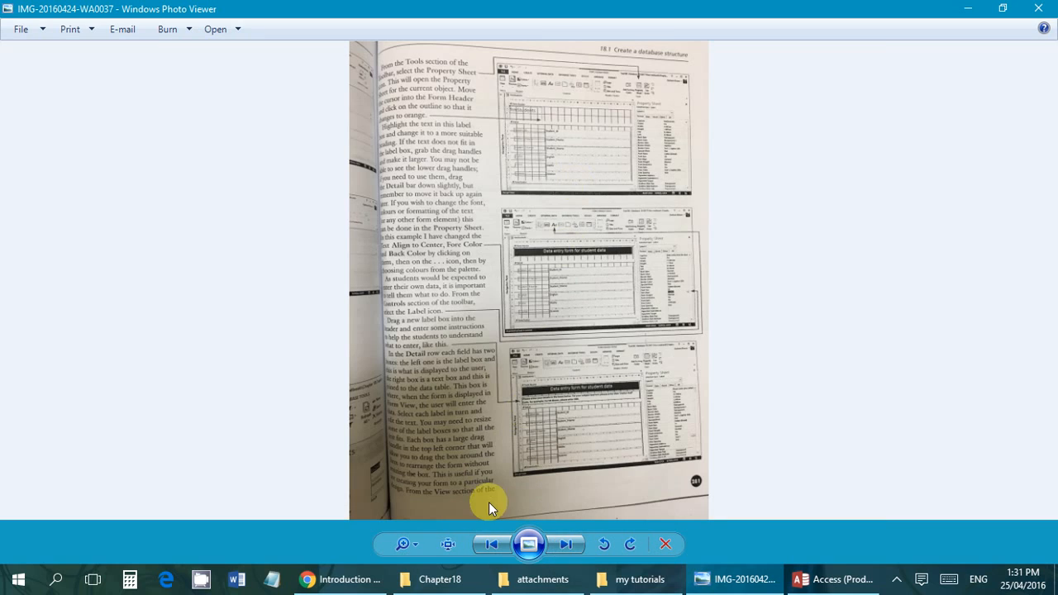
mouse_move(409, 552)
left_mouse_down()
mouse_move(407, 500)
mouse_move(412, 534)
left_mouse_up()
left_click_drag(496, 455, 496, 330)
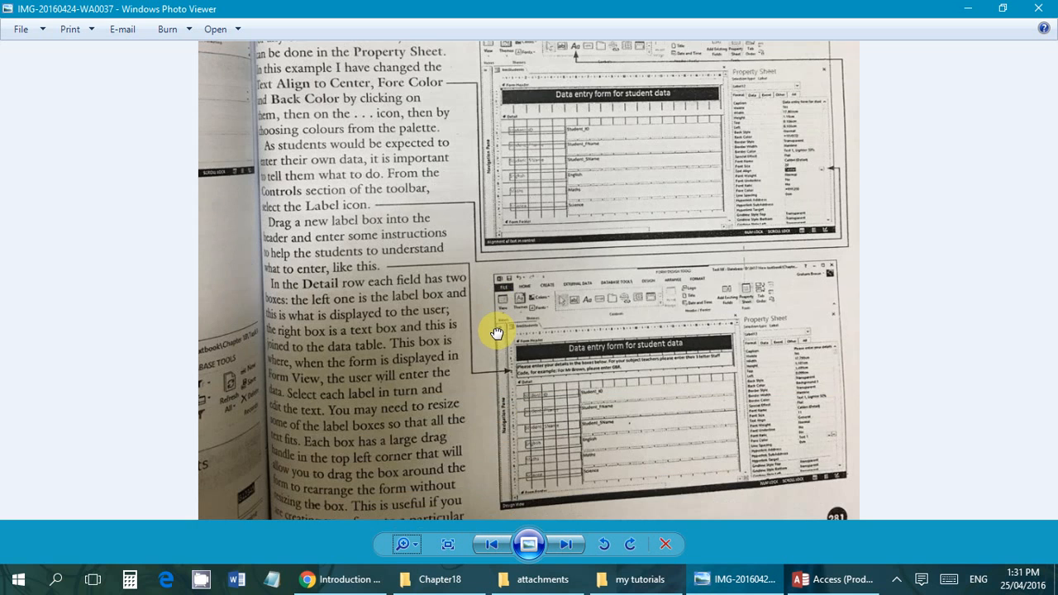
left_click_drag(446, 212, 455, 141)
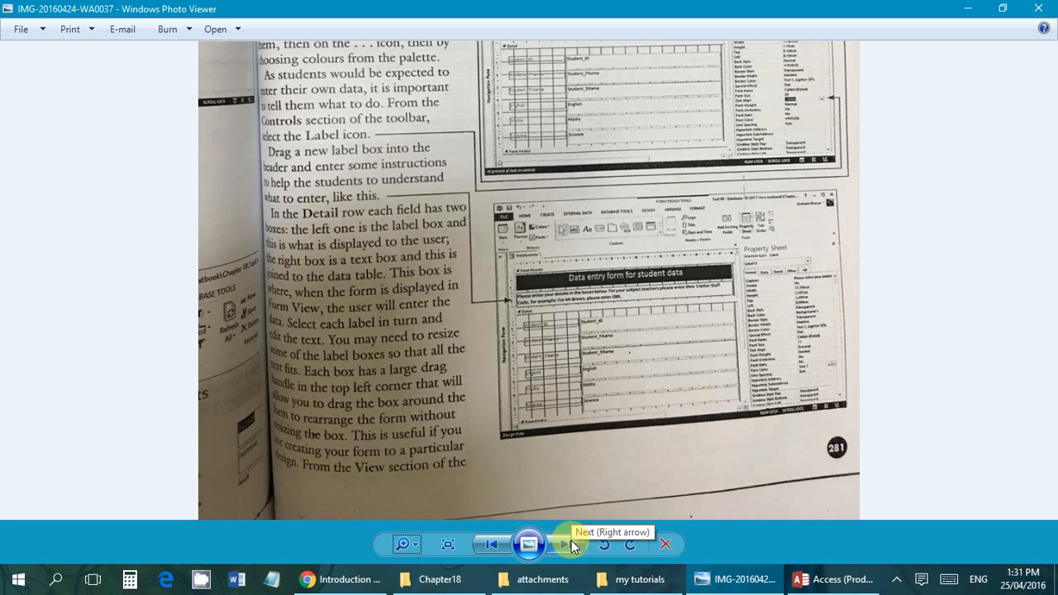
left_click(819, 580)
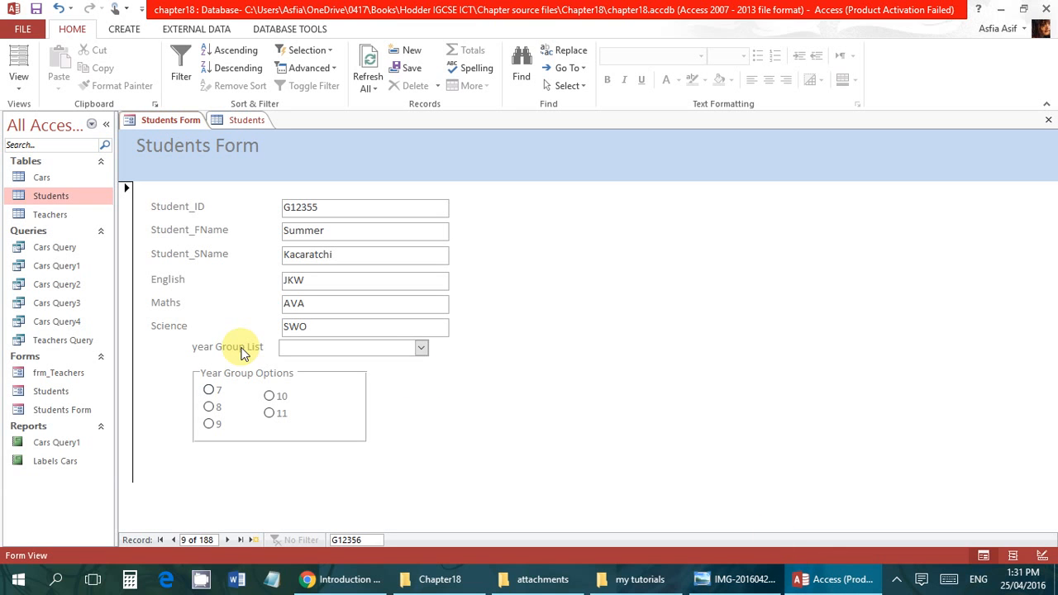
left_click(171, 286)
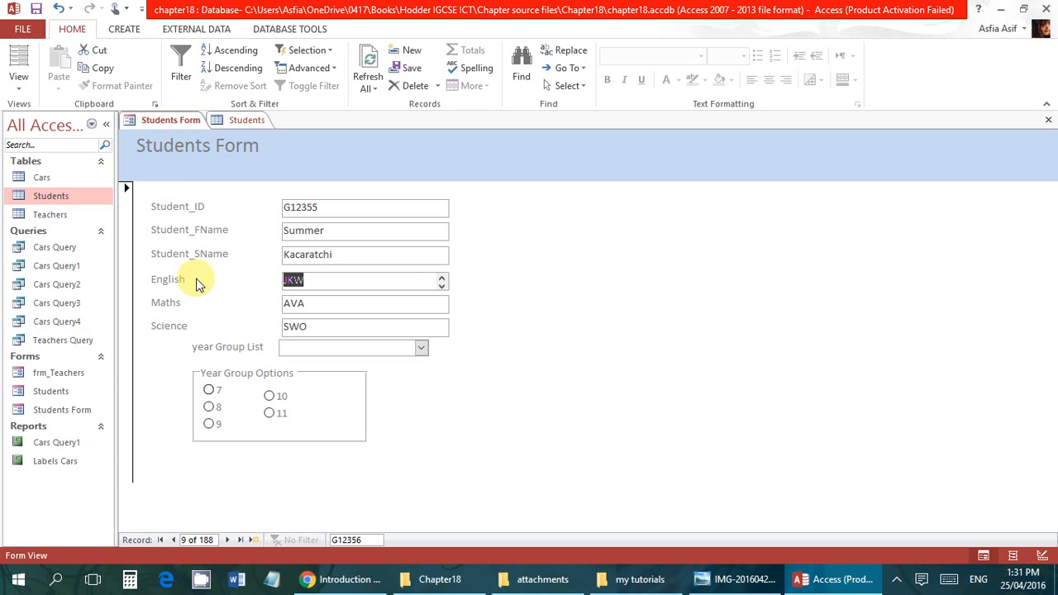
Switch to Windows Photo Viewer and read section 18.1.12 with Task 18g's Year_Group and Tutor field specifications.
left_click(713, 578)
left_click(554, 548)
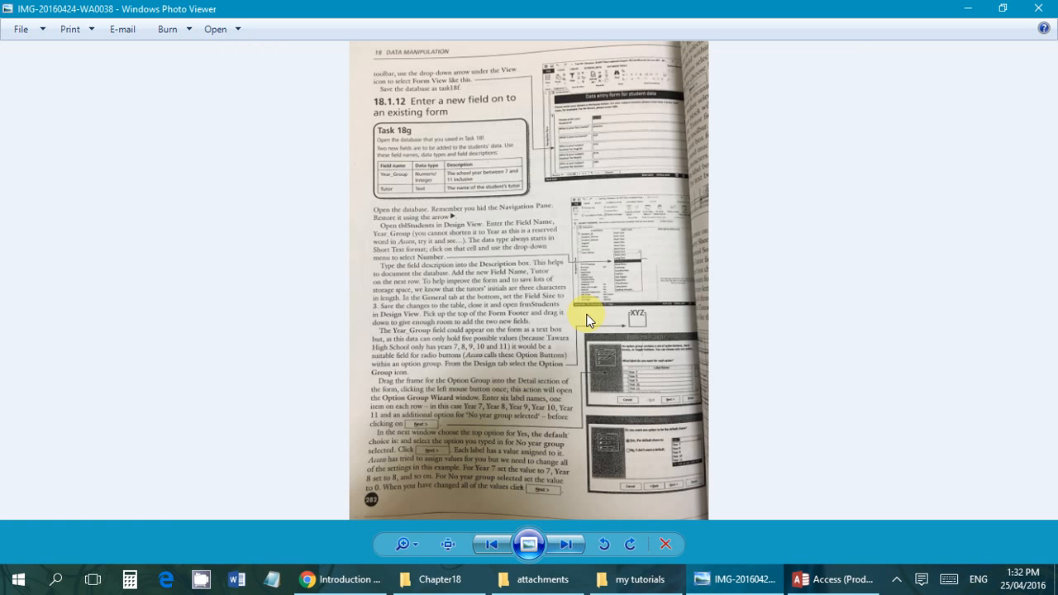
left_click(414, 544)
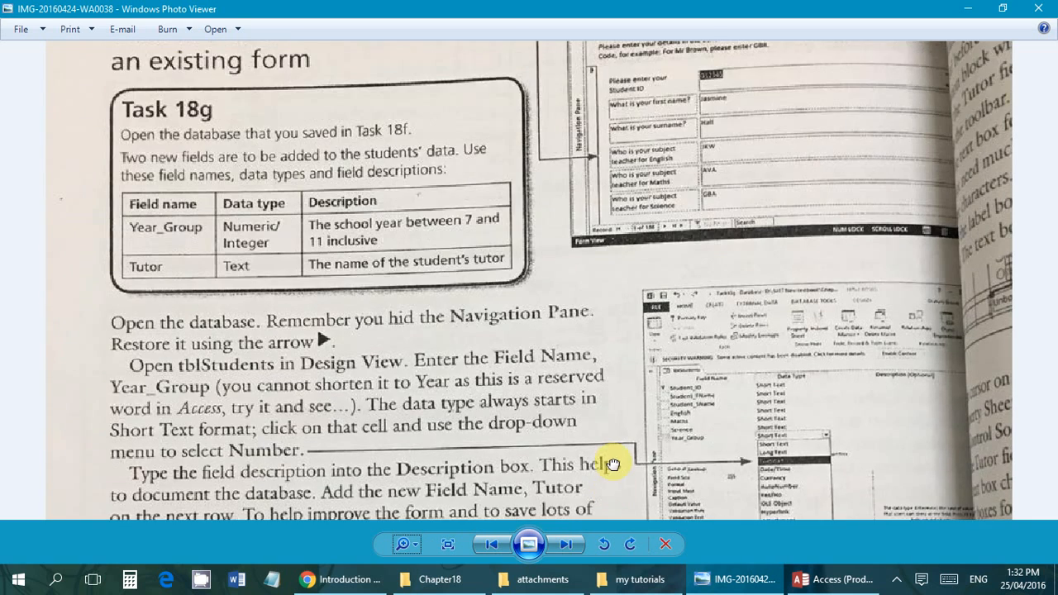
left_click_drag(612, 464, 614, 545)
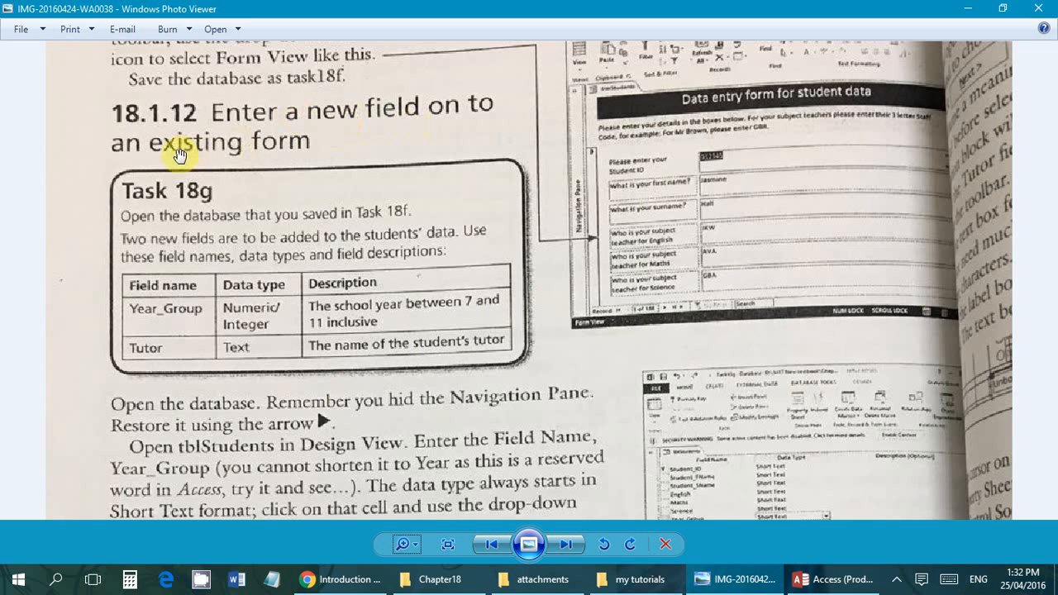
left_click_drag(402, 402, 408, 300)
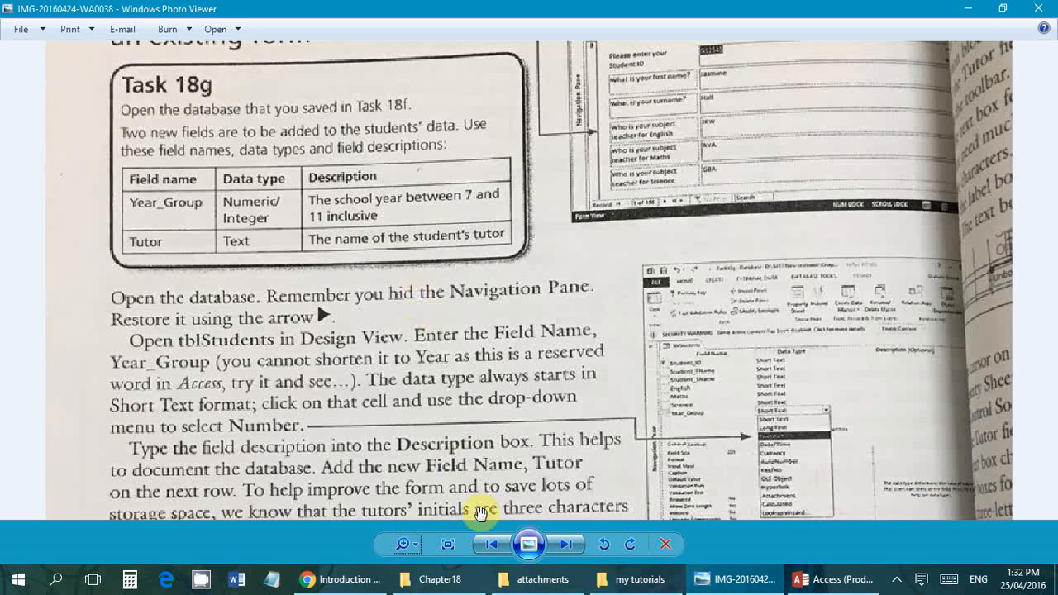
Read the rest of textbook page 282, covering the new table fields and the Option Group Wizard.
left_click(400, 543)
left_click_drag(399, 543, 401, 552)
left_click_drag(494, 434, 487, 357)
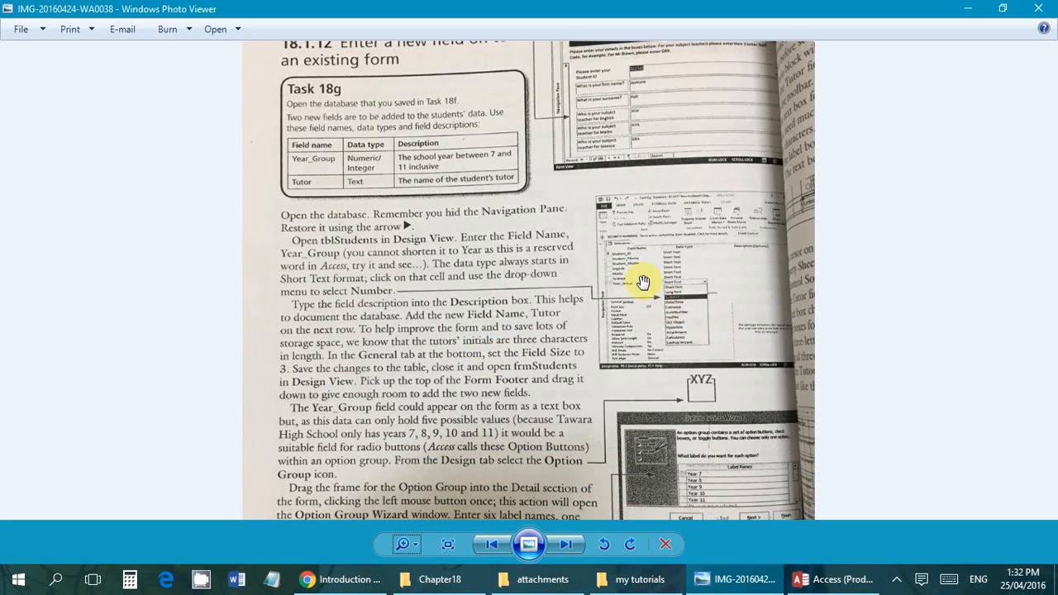
left_click_drag(618, 448, 615, 351)
left_click_drag(687, 434, 689, 284)
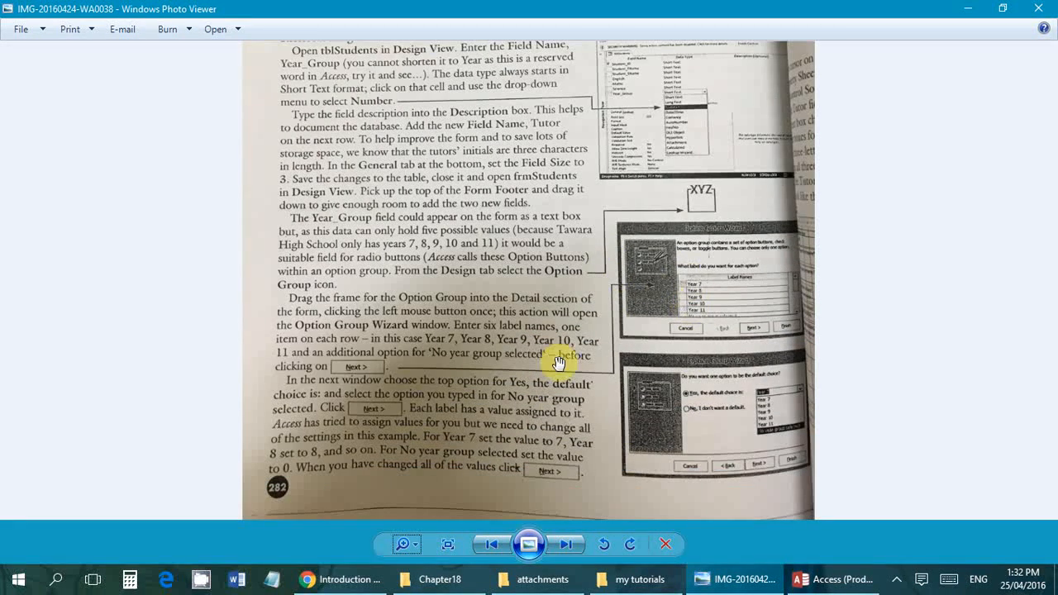
Go to textbook page 283 and examine the finished Design view and Form view of the student data entry form.
left_click(563, 546)
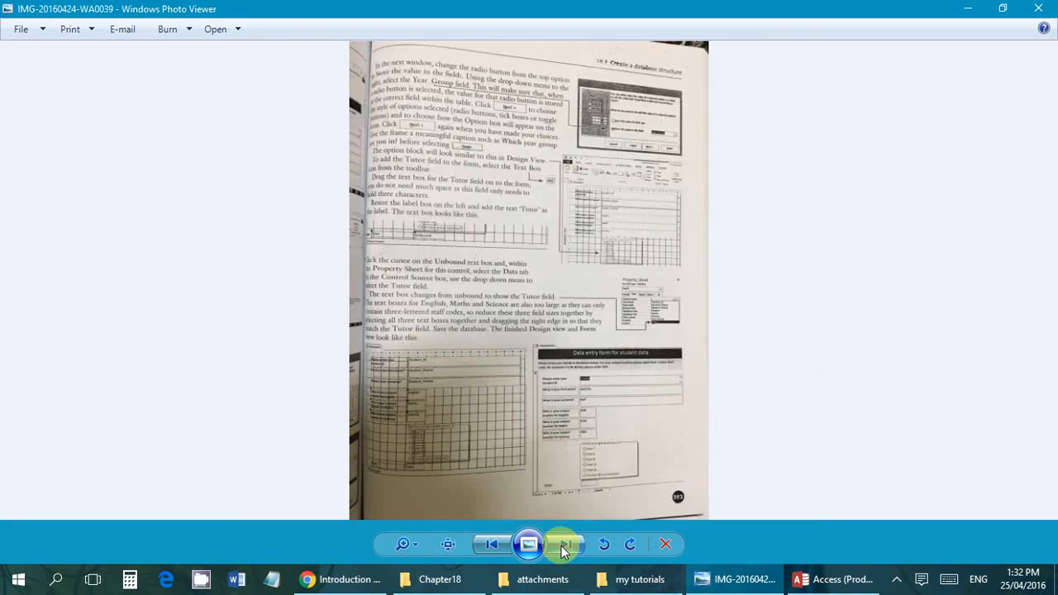
left_click(405, 544)
scroll(408, 543, "up", 1)
left_click_drag(408, 537, 406, 515)
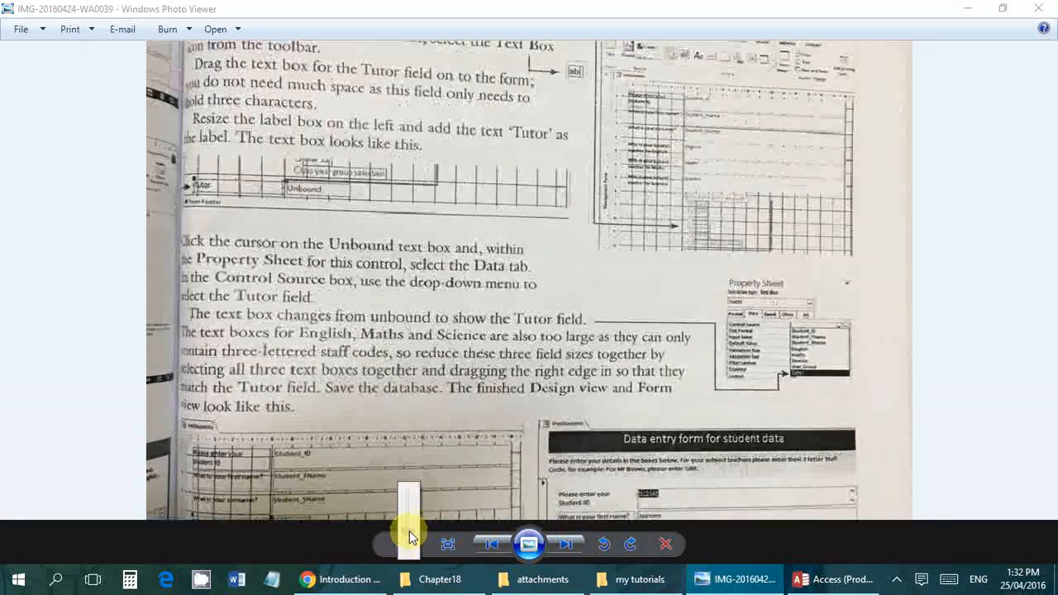
left_click_drag(479, 394, 609, 218)
left_click_drag(555, 393, 562, 267)
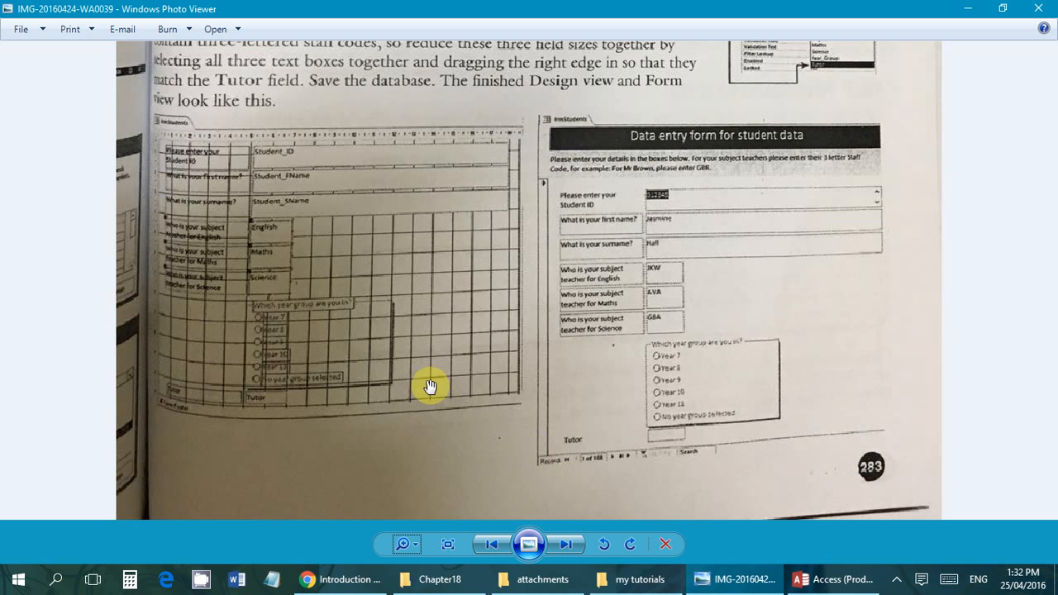
Review page 283's instructions for adding the Tutor text box and resizing the subject text boxes, and revisit the finished form.
left_click_drag(570, 107, 505, 500)
left_click_drag(551, 198, 529, 438)
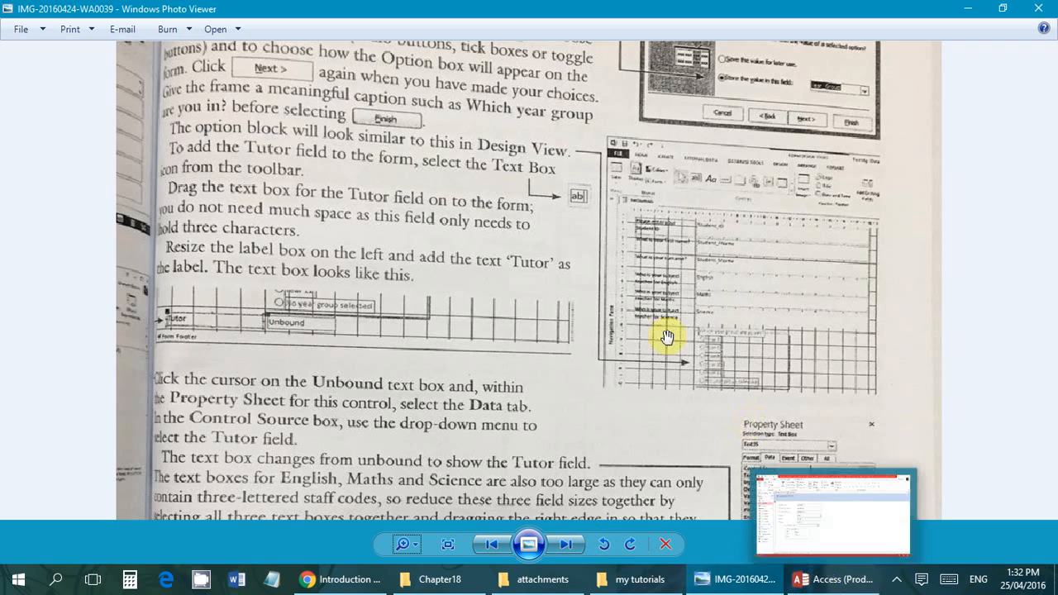
left_click_drag(652, 350, 714, 206)
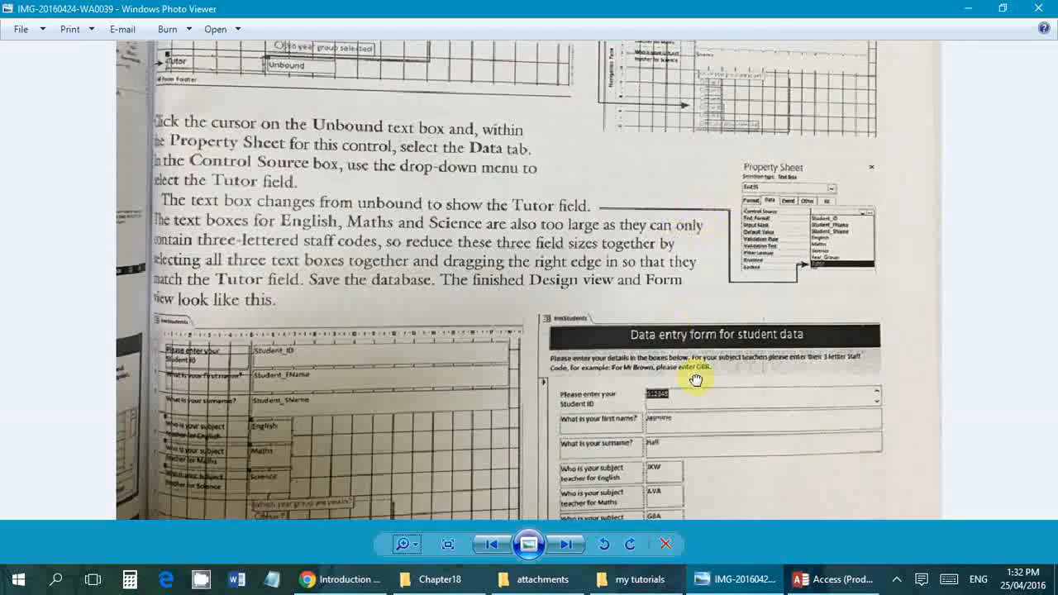
left_click_drag(694, 368, 703, 225)
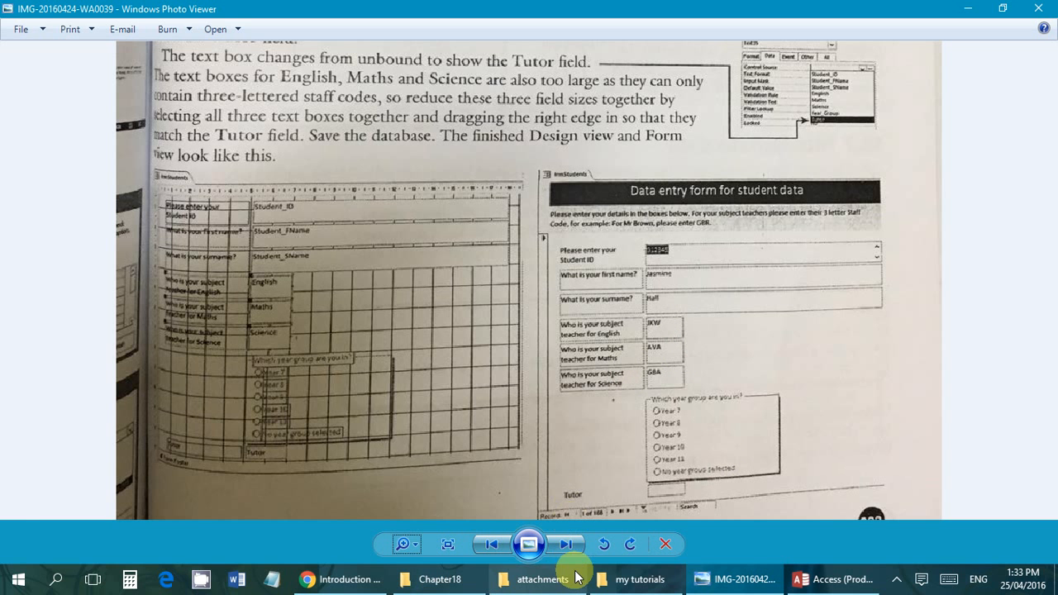
mouse_move(571, 577)
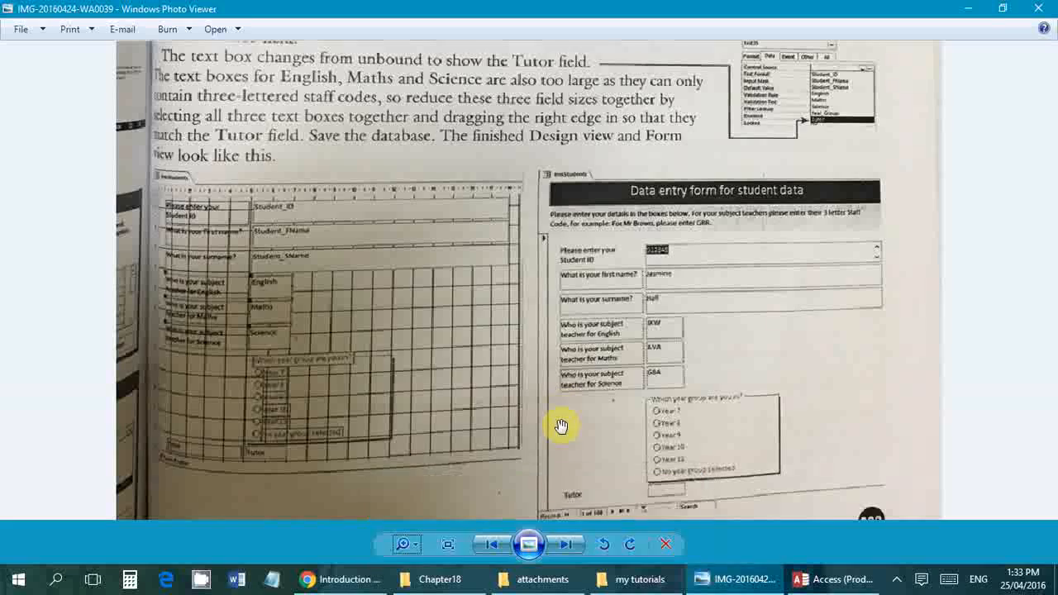
Read section 18.1.13 on the key features of a well-designed form, and switch back to the Students Form in Access.
left_click(565, 544)
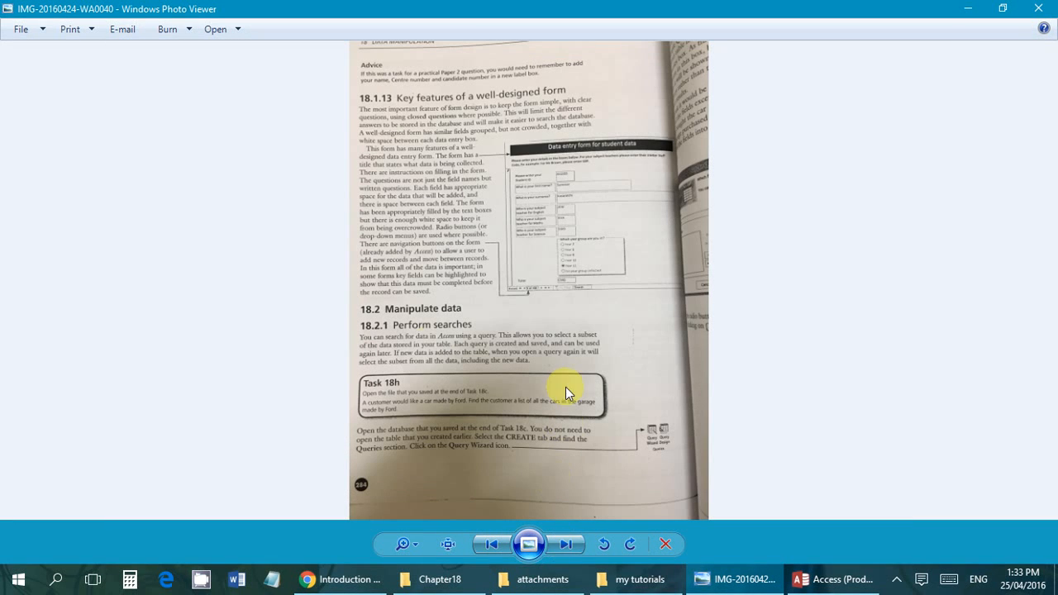
left_click(405, 544)
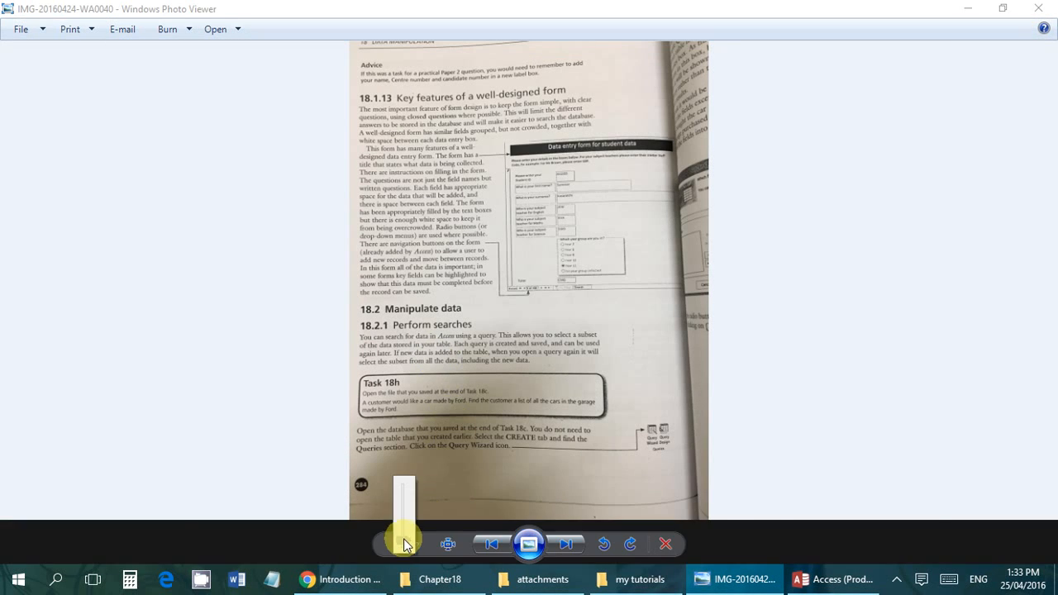
left_click_drag(405, 289, 427, 383)
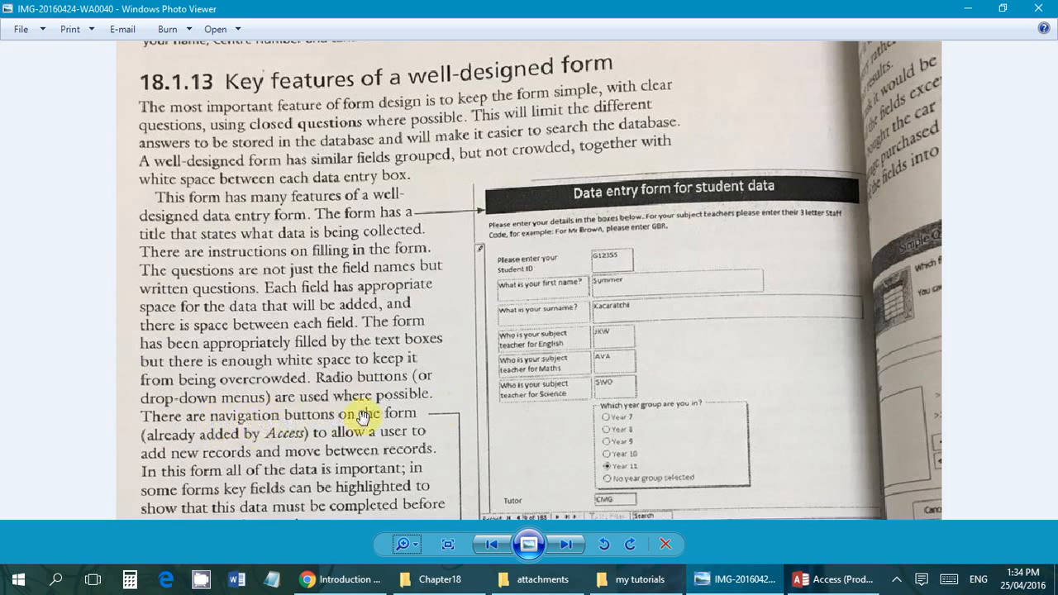
left_click_drag(532, 420, 539, 285)
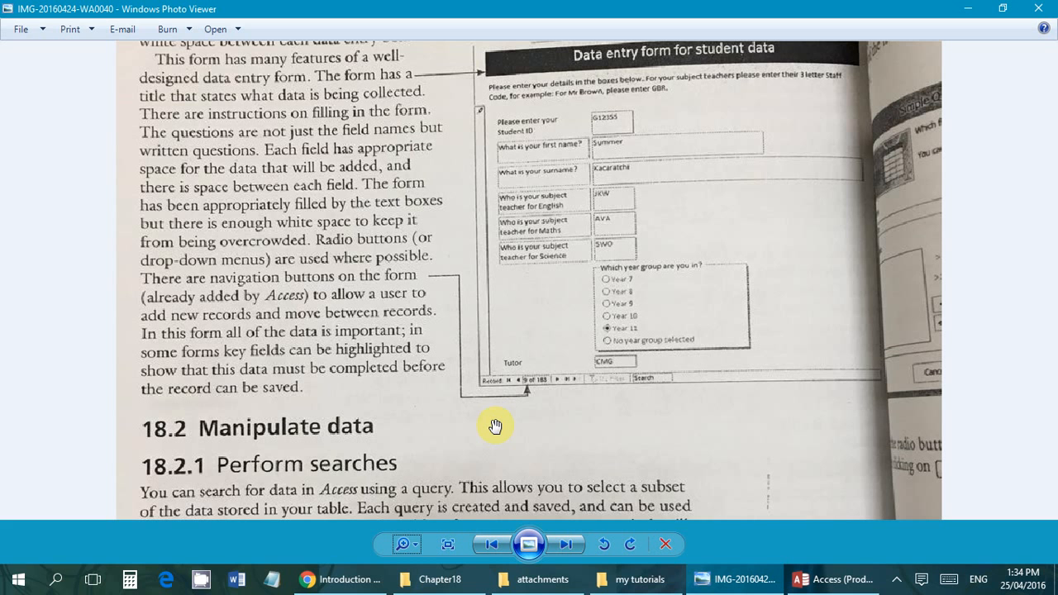
left_click_drag(504, 208, 521, 291)
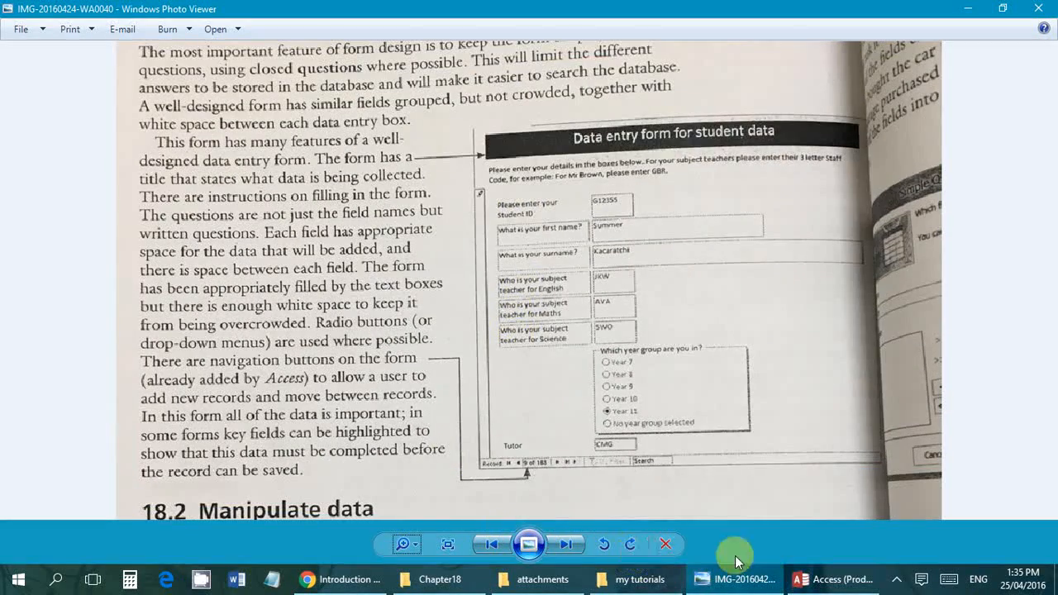
left_click(839, 579)
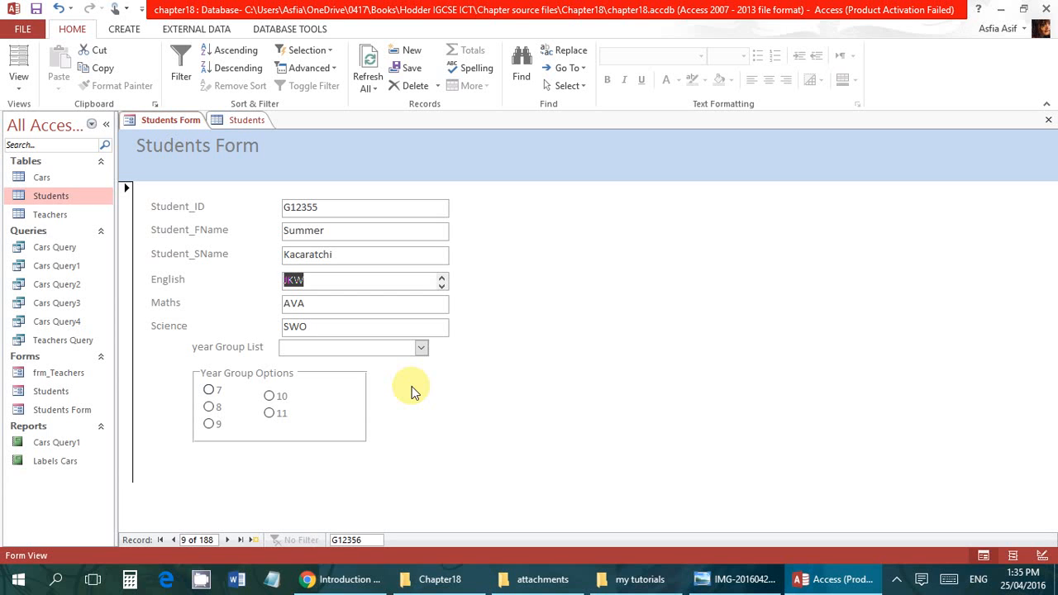
left_click(894, 579)
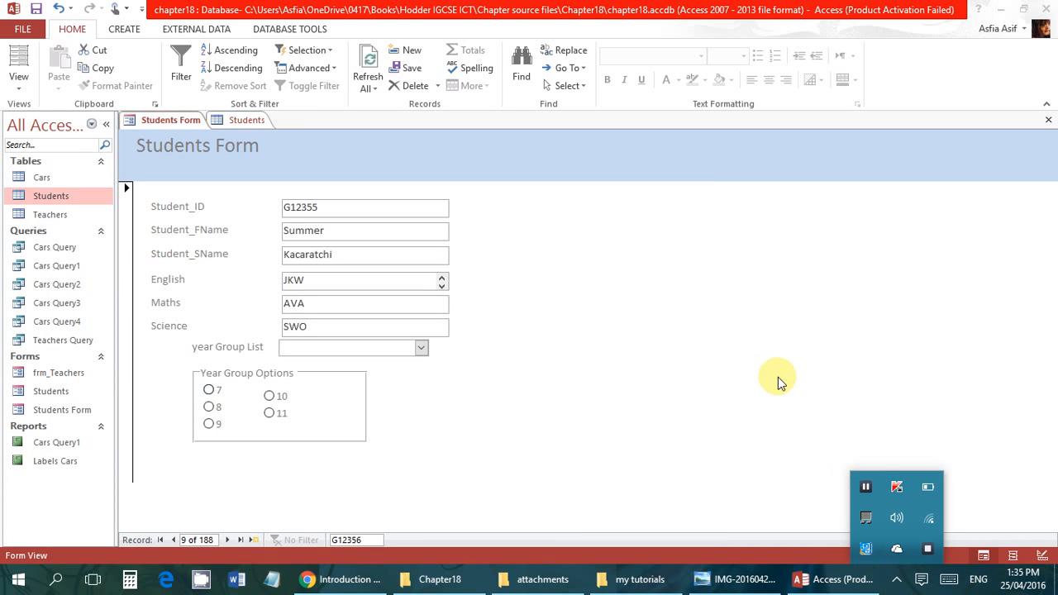